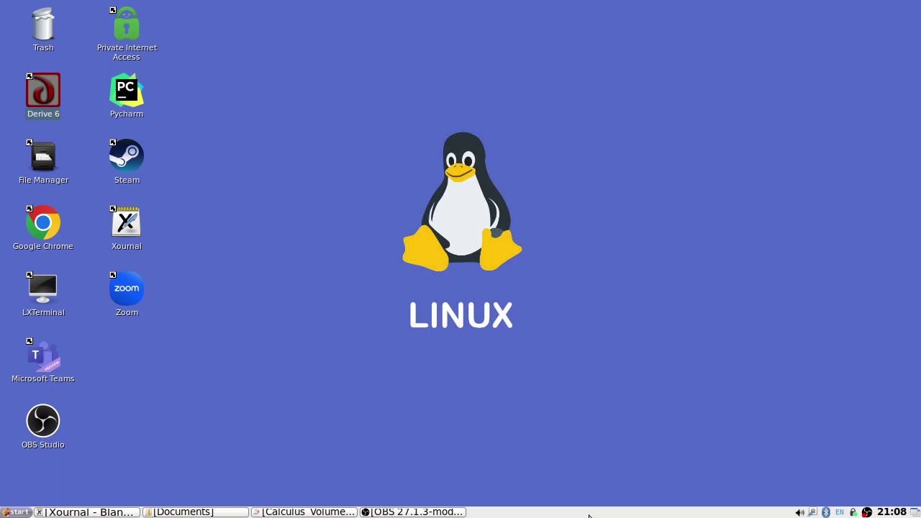
Set the desktop panel's height to 18 pixels and raise its icon size by two pixels
{"action": "right_click", "coordinate": [589, 515]}
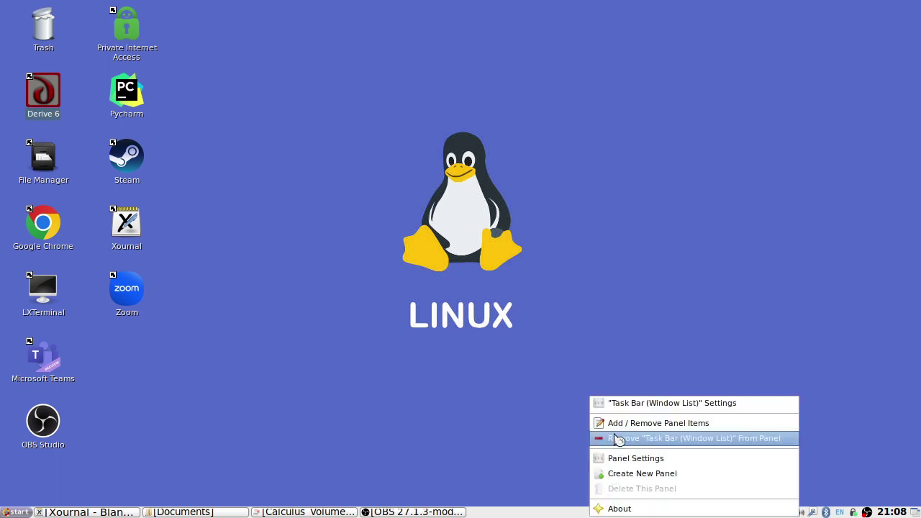
{"action": "left_click", "coordinate": [625, 458]}
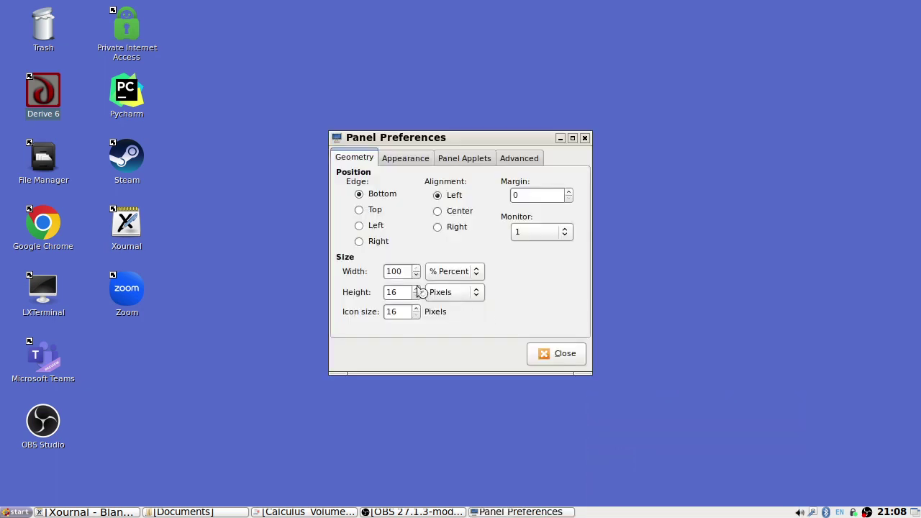
{"action": "left_click", "coordinate": [417, 288]}
{"action": "left_click", "coordinate": [417, 289]}
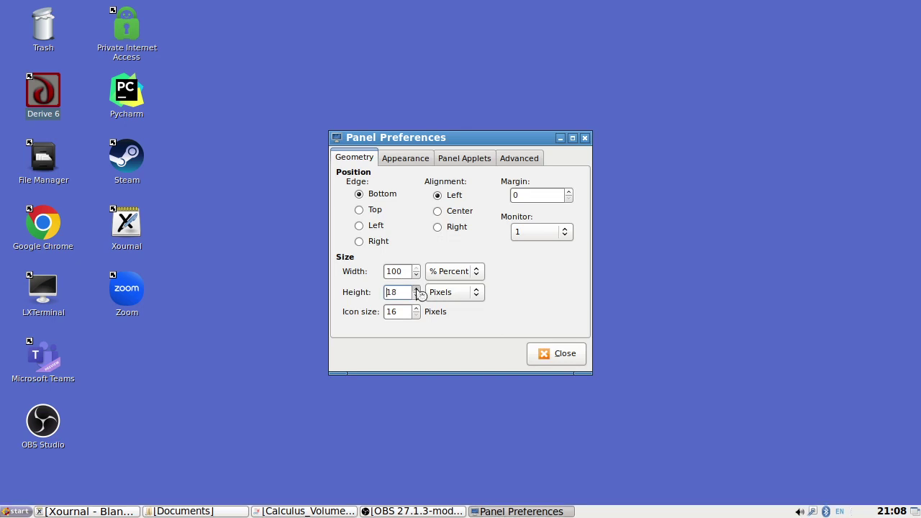
{"action": "left_click", "coordinate": [415, 308]}
{"action": "left_click", "coordinate": [415, 308]}
{"action": "left_click", "coordinate": [543, 353]}
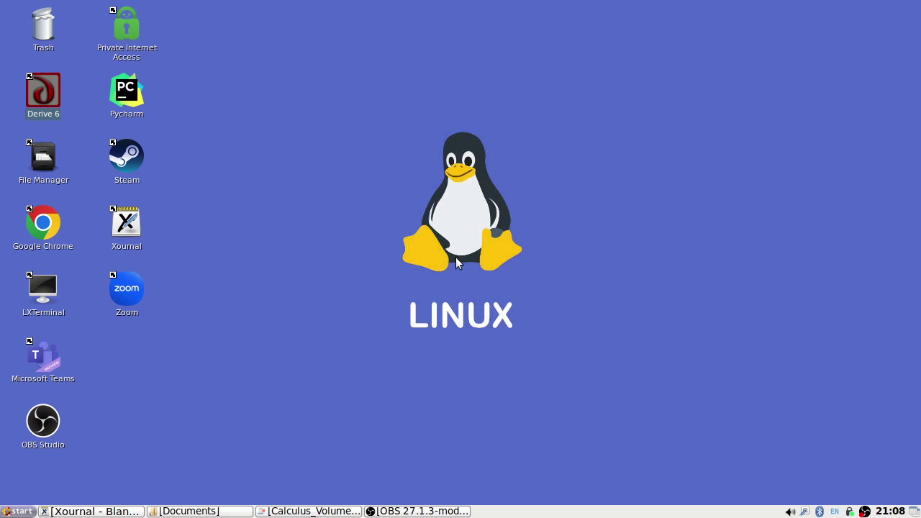
Launch Derive 6 and bring up the Calculus Volume 1 PDF as the window behind it
{"action": "left_click", "coordinate": [417, 262]}
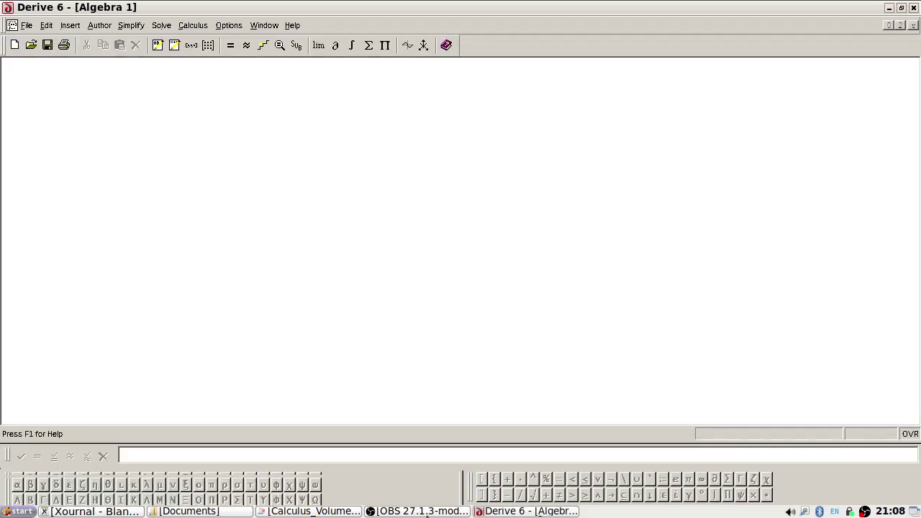
{"action": "left_click", "coordinate": [351, 513]}
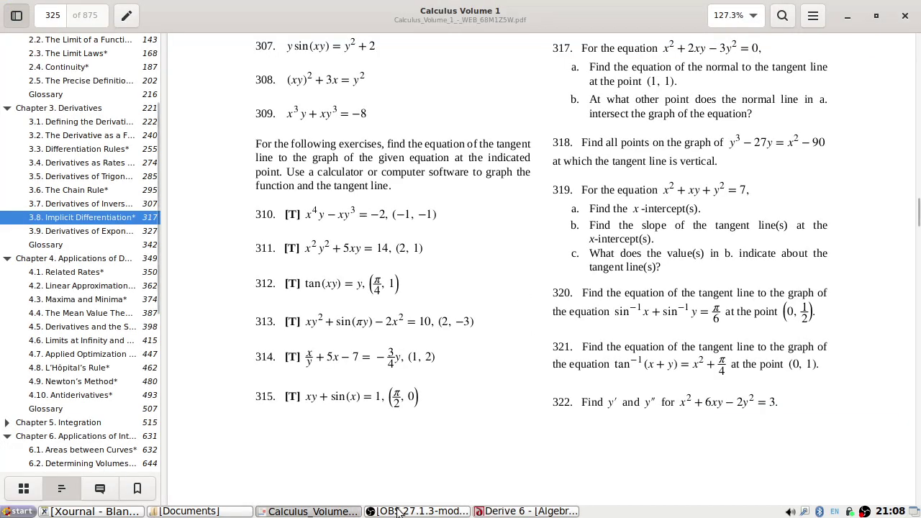
{"action": "left_click", "coordinate": [489, 512]}
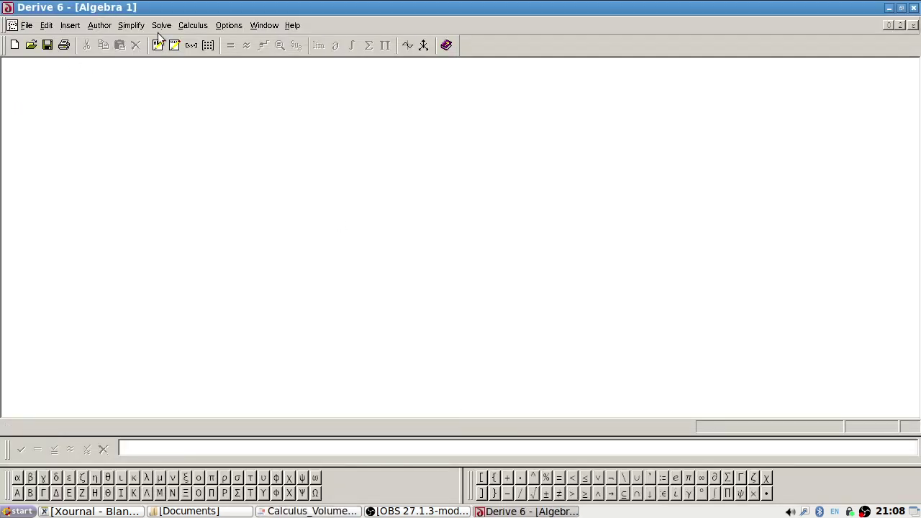
Restore the Derive window, shrink it to about half the screen width and place it beside exercises 310 to 315 in the PDF
{"action": "left_click", "coordinate": [253, 26]}
{"action": "left_click", "coordinate": [292, 25]}
{"action": "left_click", "coordinate": [901, 8]}
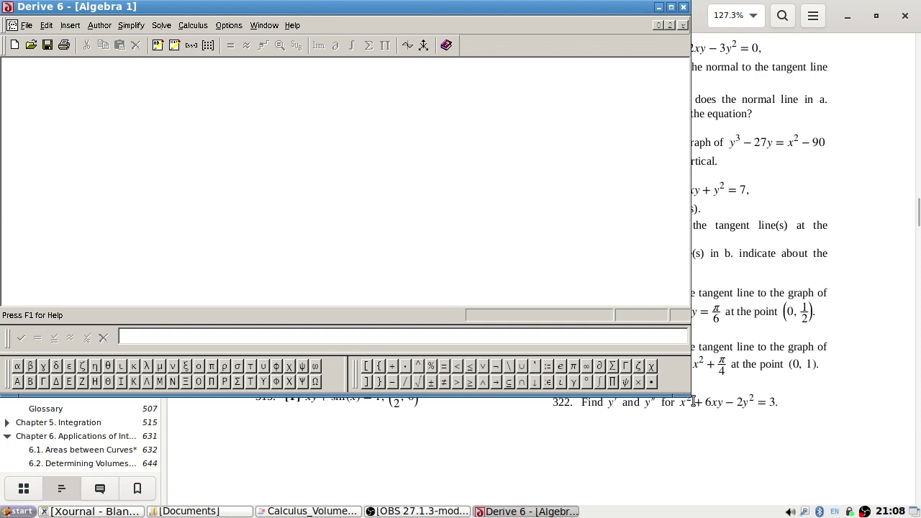
{"action": "left_click_drag", "start_coordinate": [690, 397], "coordinate": [422, 488]}
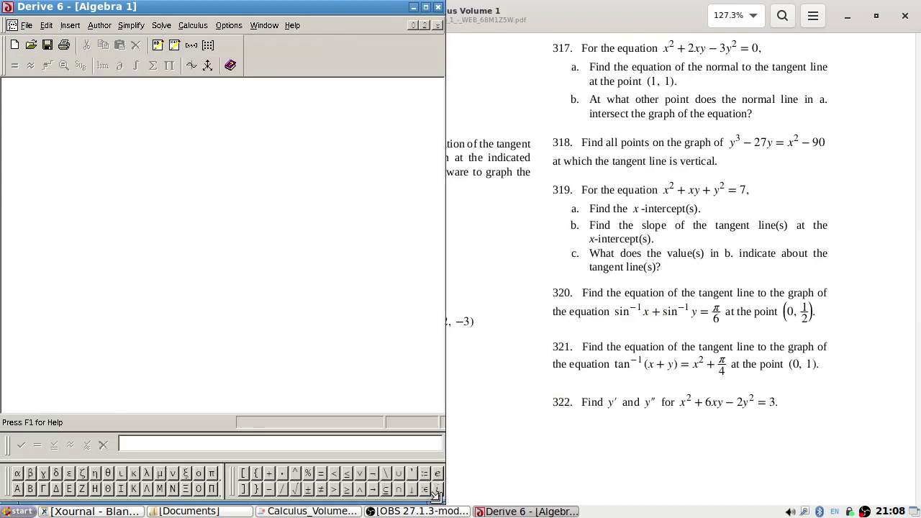
{"action": "left_click_drag", "start_coordinate": [223, 11], "coordinate": [704, 7]}
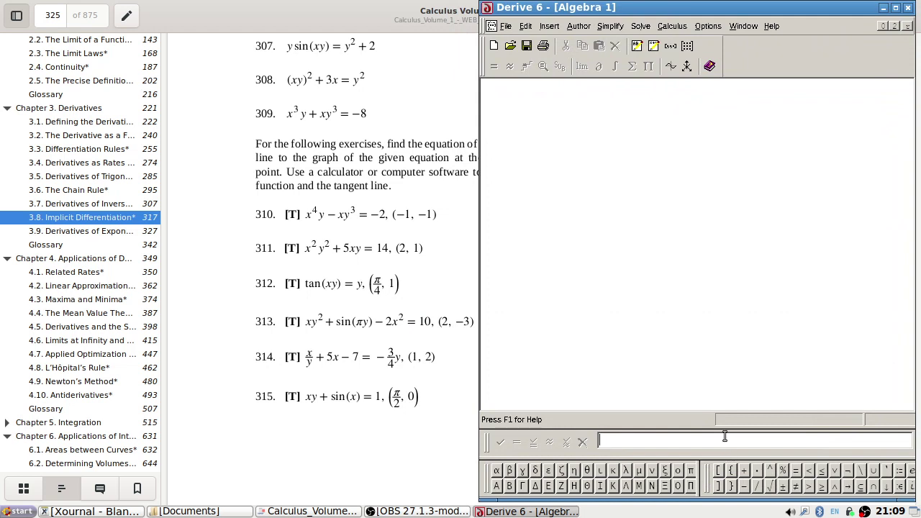
Consult exercise 310 in the PDF and enter its equation x^4 y - xy^3 = -2 as an expression in Derive
{"action": "left_click", "coordinate": [459, 197]}
{"action": "scroll", "coordinate": [459, 198], "scroll_direction": "down", "scroll_amount": 3}
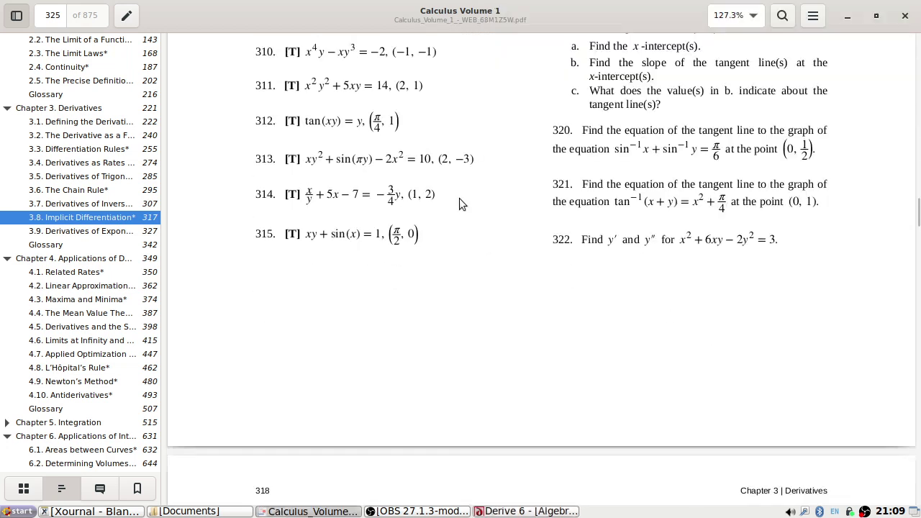
{"action": "scroll", "coordinate": [499, 237], "scroll_direction": "up", "scroll_amount": 1}
{"action": "scroll", "coordinate": [511, 284], "scroll_direction": "up", "scroll_amount": 2}
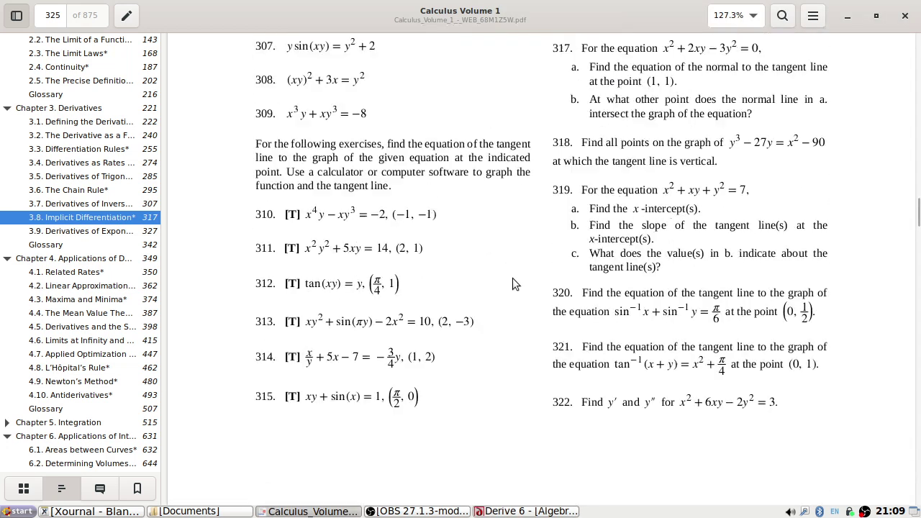
{"action": "left_click", "coordinate": [560, 511]}
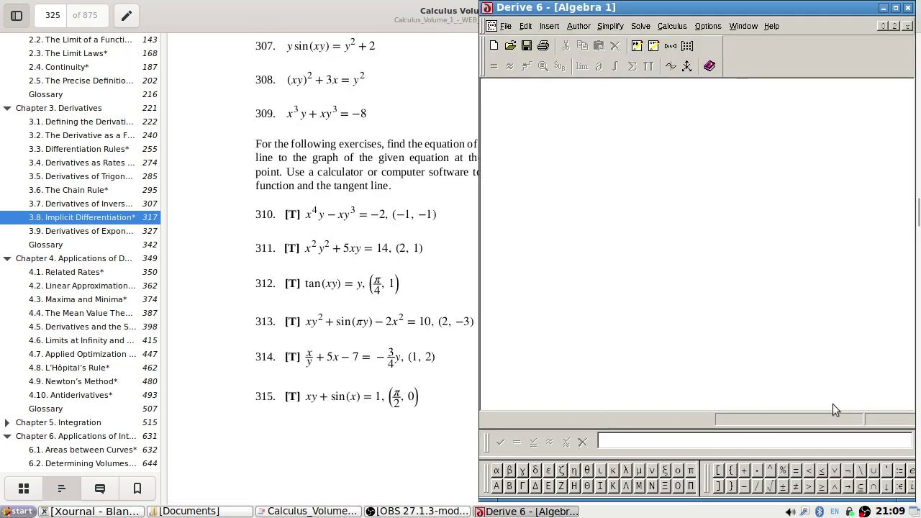
{"action": "type", "text": "x^4 y - xy^3 = -2"}
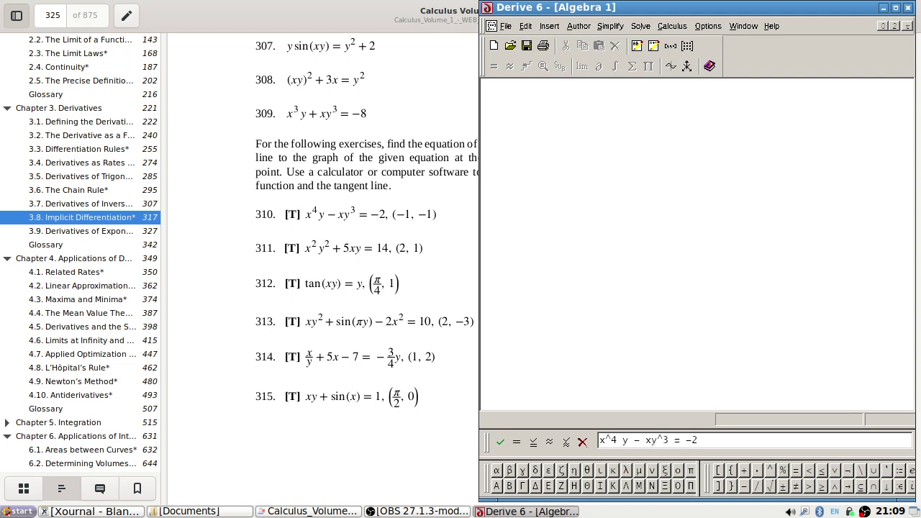
{"action": "key", "text": "Return"}
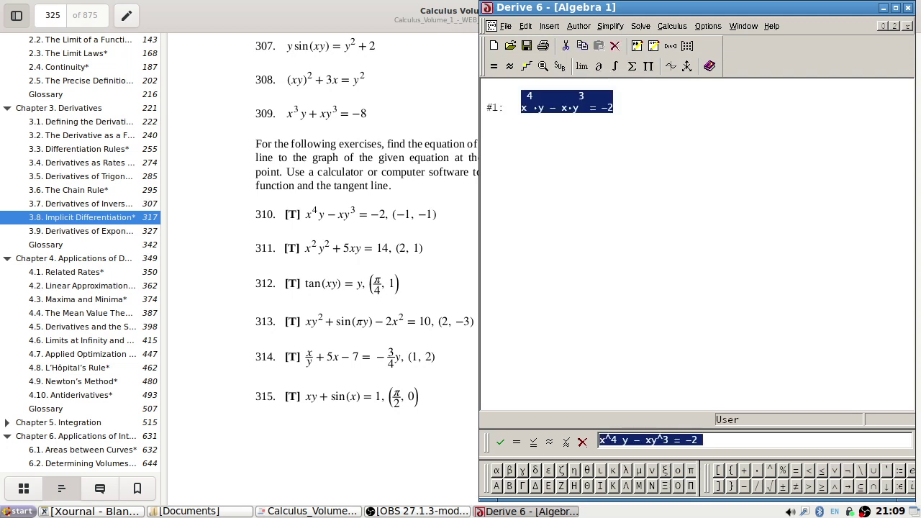
Create a 2D plot window, tile it vertically with the algebra window and plot the equation x^4 y - xy^3 = -2
{"action": "left_click", "coordinate": [670, 67]}
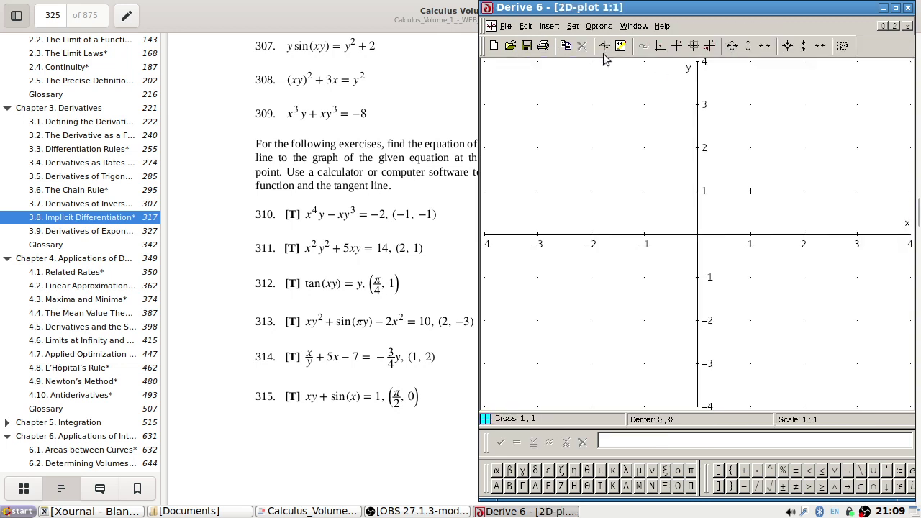
{"action": "left_click", "coordinate": [634, 26]}
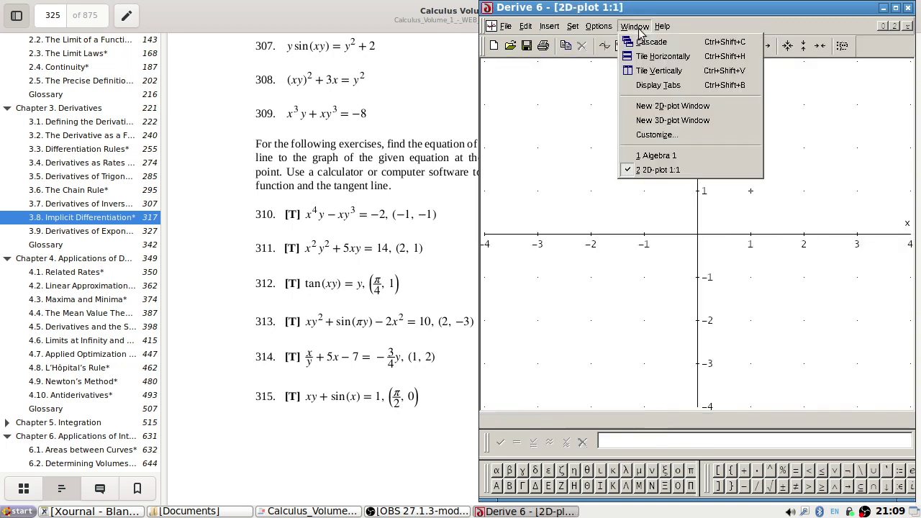
{"action": "left_click", "coordinate": [656, 72]}
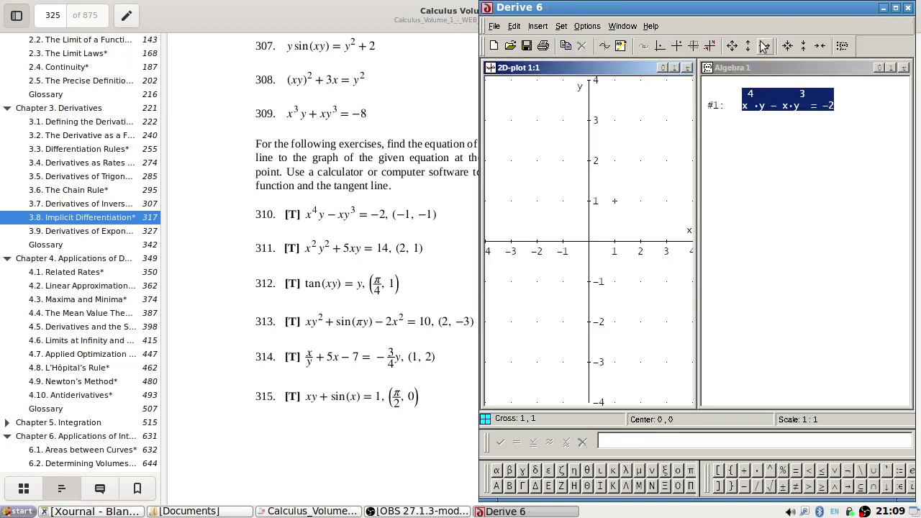
{"action": "left_click", "coordinate": [606, 46]}
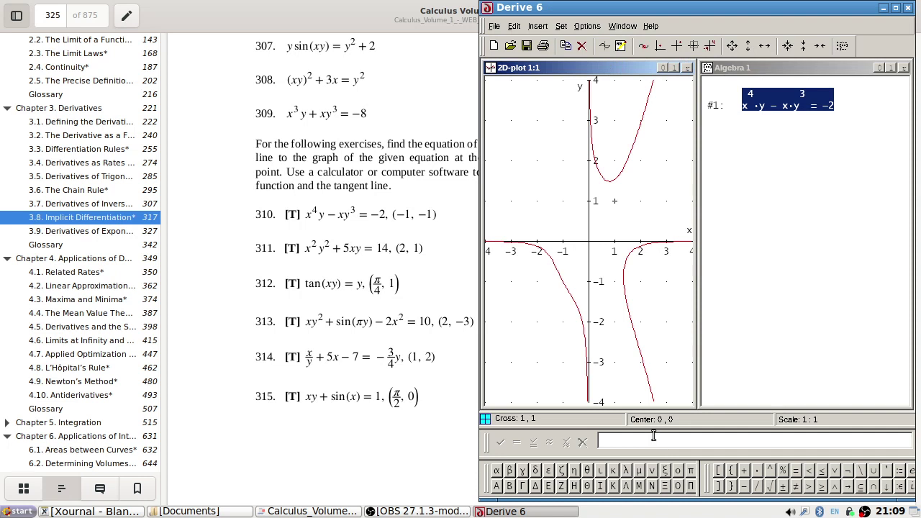
Solve the exercise 310 equation algebraically for y over the complex domain
{"action": "left_click", "coordinate": [821, 67]}
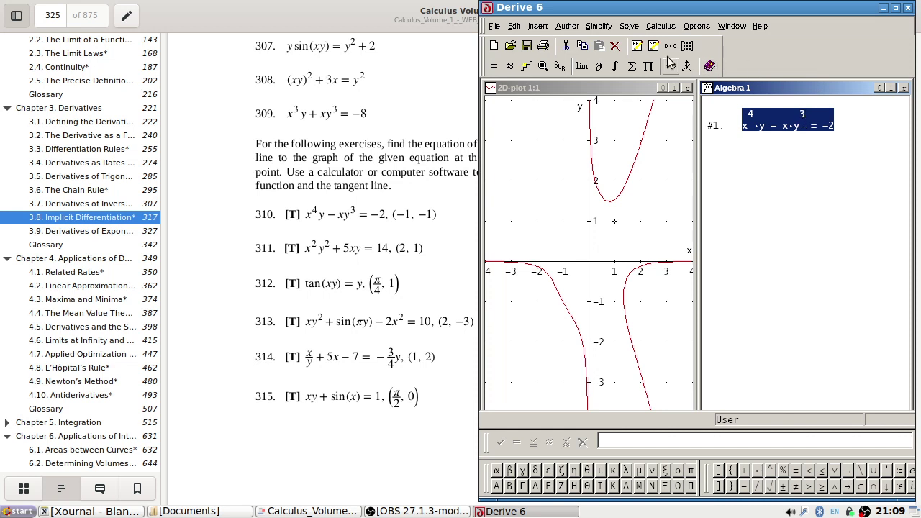
{"action": "left_click", "coordinate": [633, 28]}
{"action": "left_click", "coordinate": [654, 42]}
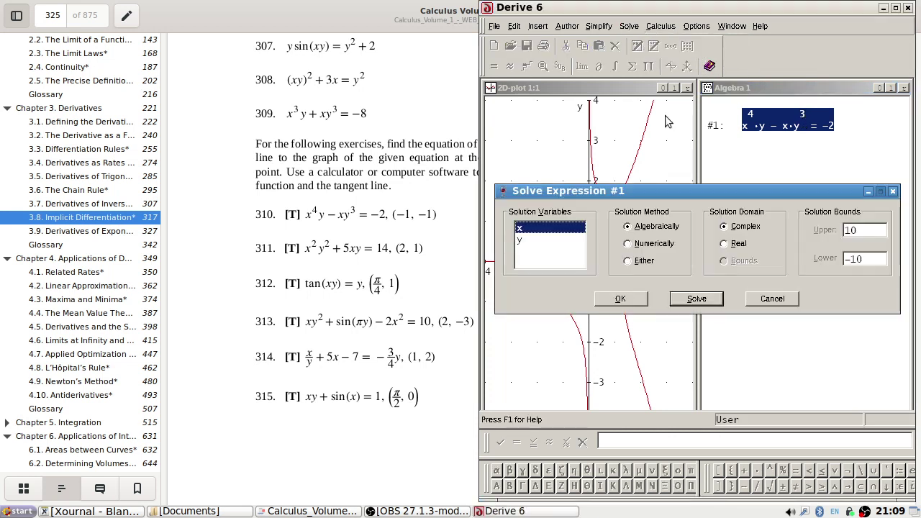
{"action": "left_click", "coordinate": [544, 240]}
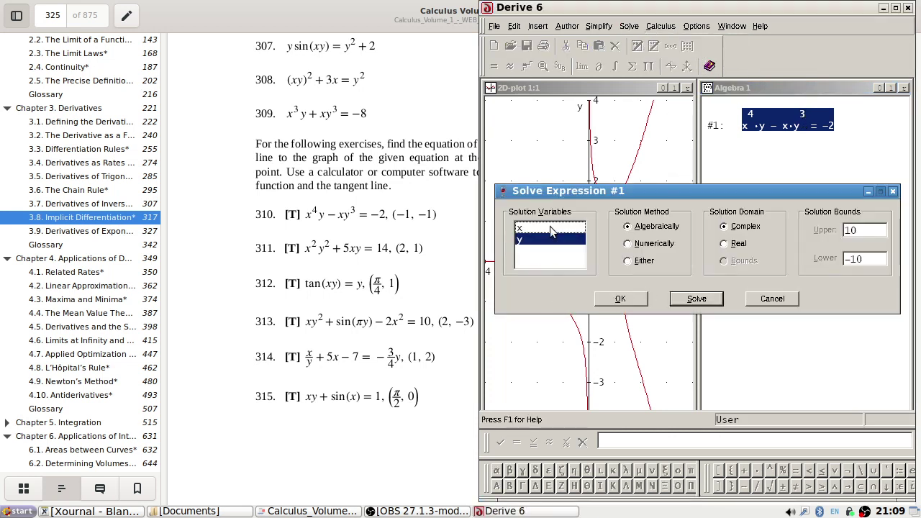
{"action": "left_click", "coordinate": [696, 299]}
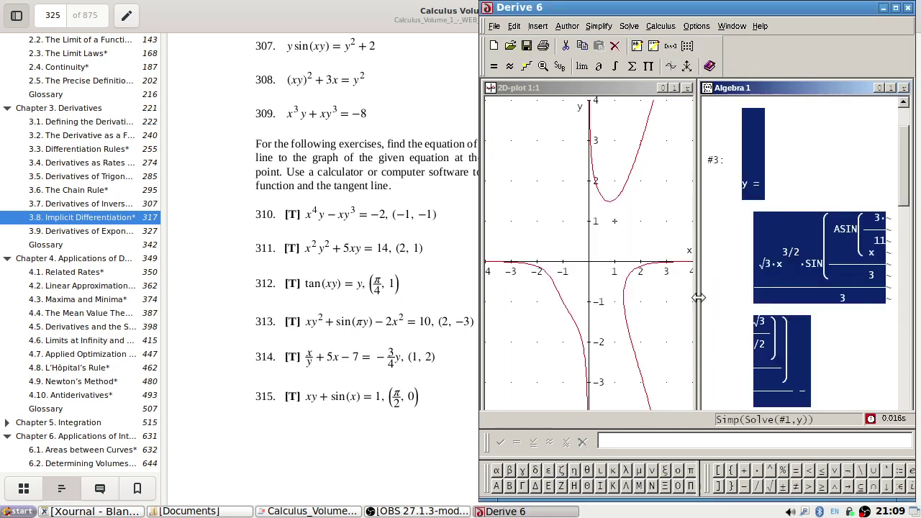
Maximize Derive, tile the algebra and plot windows vertically across the screen and review the solutions for y
{"action": "left_click", "coordinate": [896, 7]}
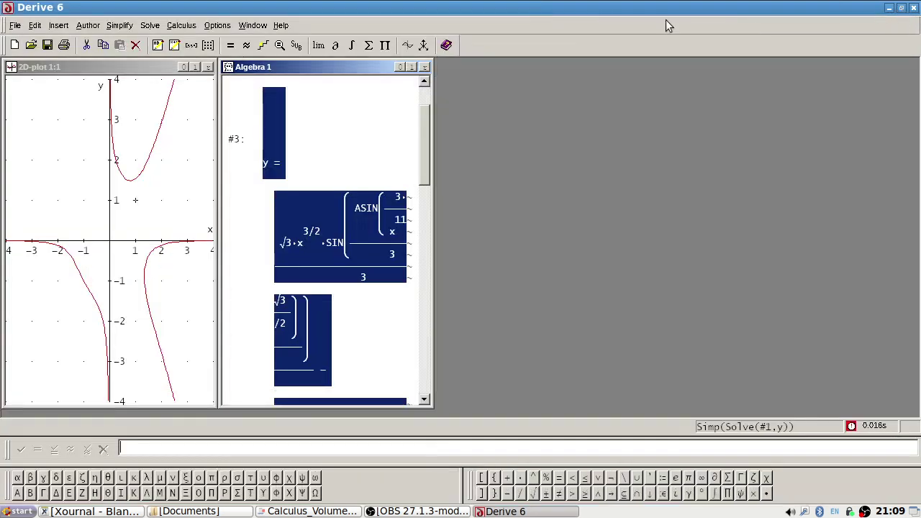
{"action": "left_click", "coordinate": [240, 26]}
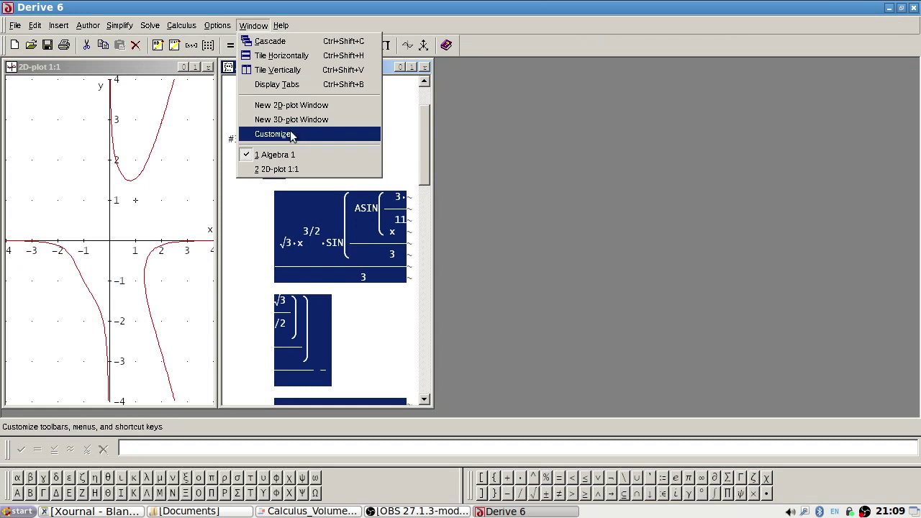
{"action": "left_click", "coordinate": [277, 70]}
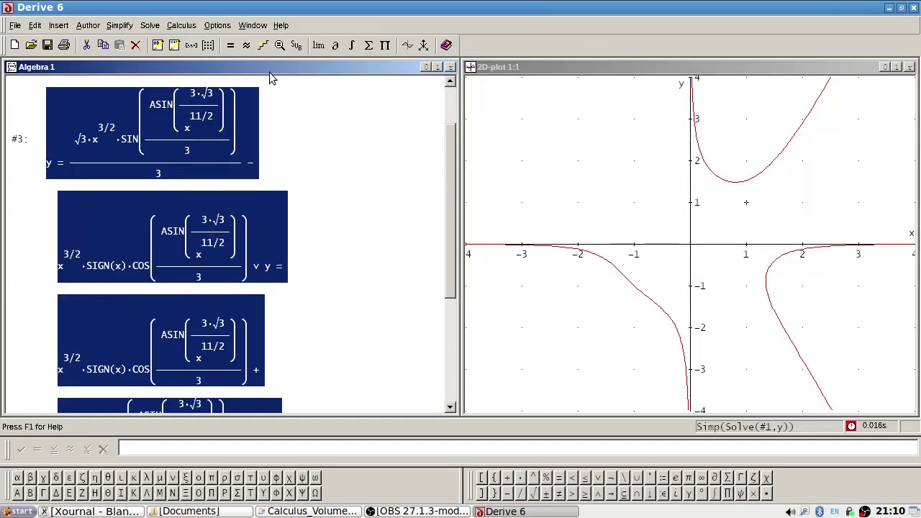
{"action": "scroll", "coordinate": [223, 202], "scroll_direction": "down", "scroll_amount": 3}
{"action": "scroll", "coordinate": [216, 237], "scroll_direction": "up", "scroll_amount": 5}
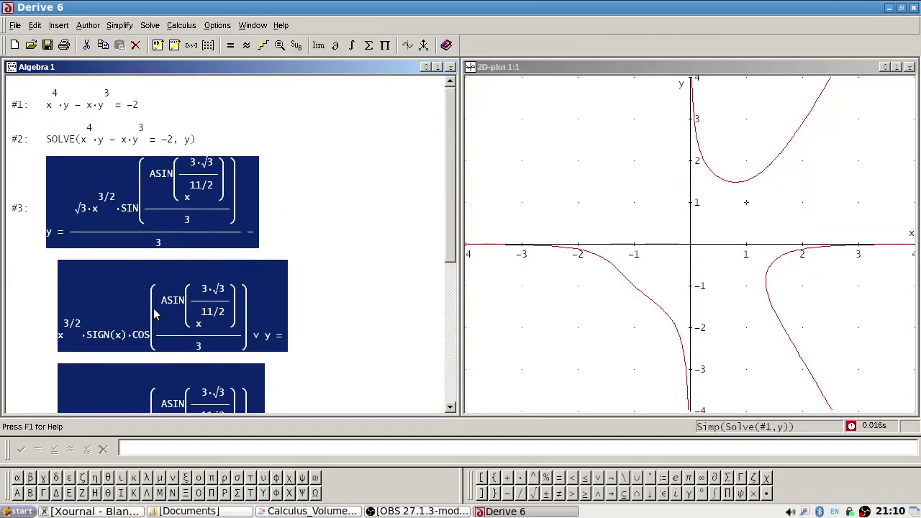
{"action": "scroll", "coordinate": [153, 315], "scroll_direction": "down", "scroll_amount": 6}
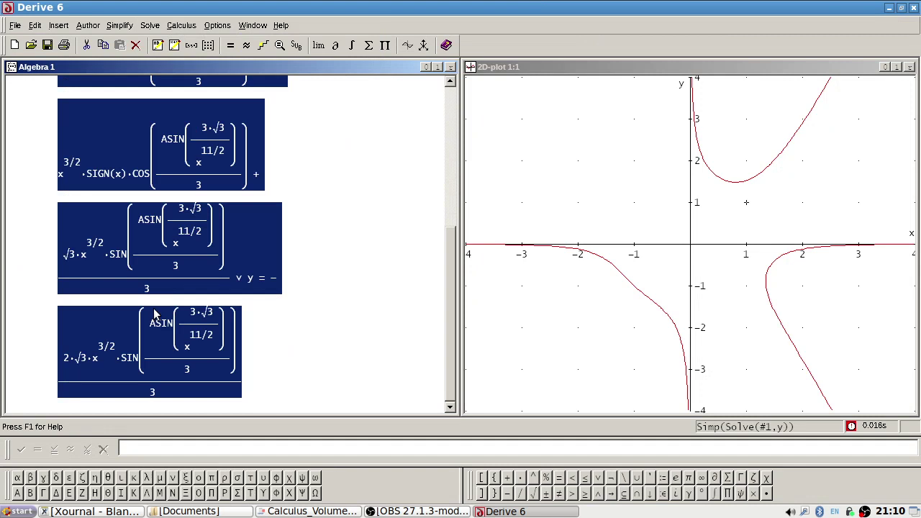
Differentiate the solved expression #3 with respect to x, simplify it and look through the derivative
{"action": "left_click", "coordinate": [335, 45]}
{"action": "left_click", "coordinate": [132, 278]}
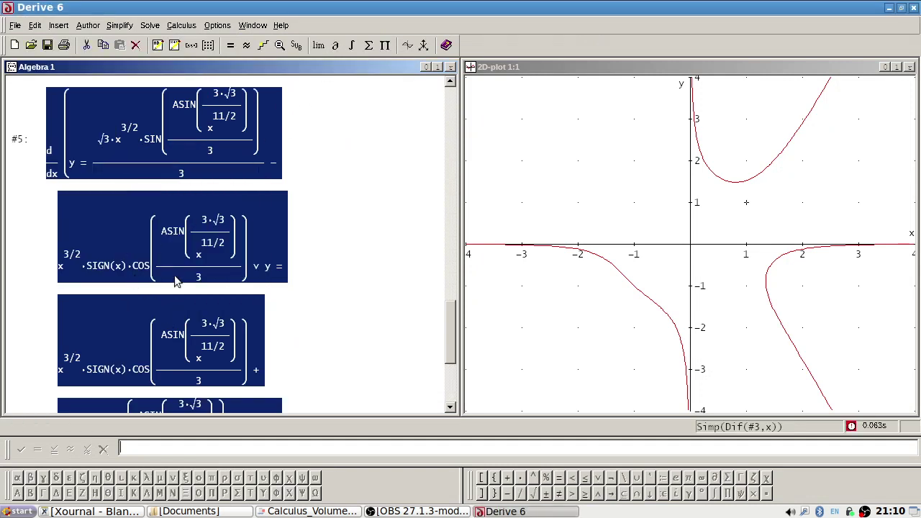
{"action": "scroll", "coordinate": [325, 297], "scroll_direction": "down", "scroll_amount": 1}
{"action": "scroll", "coordinate": [326, 297], "scroll_direction": "down", "scroll_amount": 3}
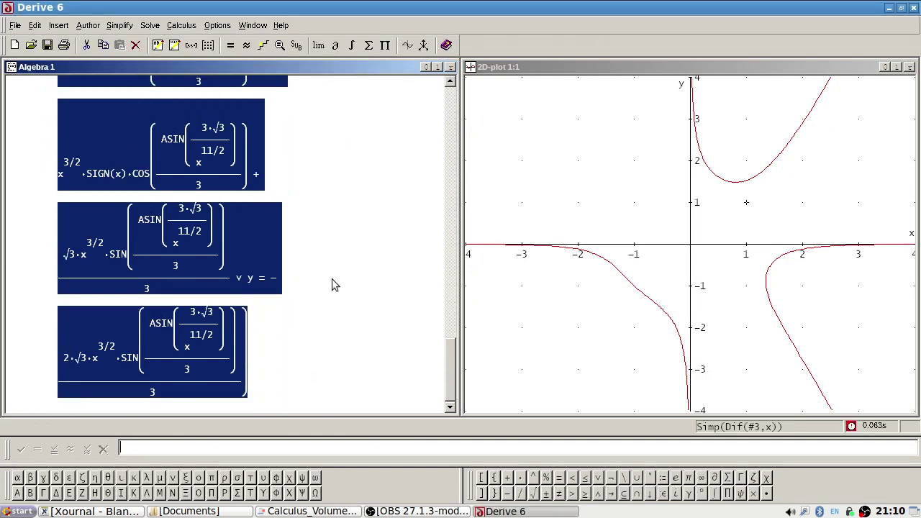
Check exercise 310 in the PDF, return to Derive and delete the unsimplified derivative expression #4
{"action": "key", "text": "alt+Tab"}
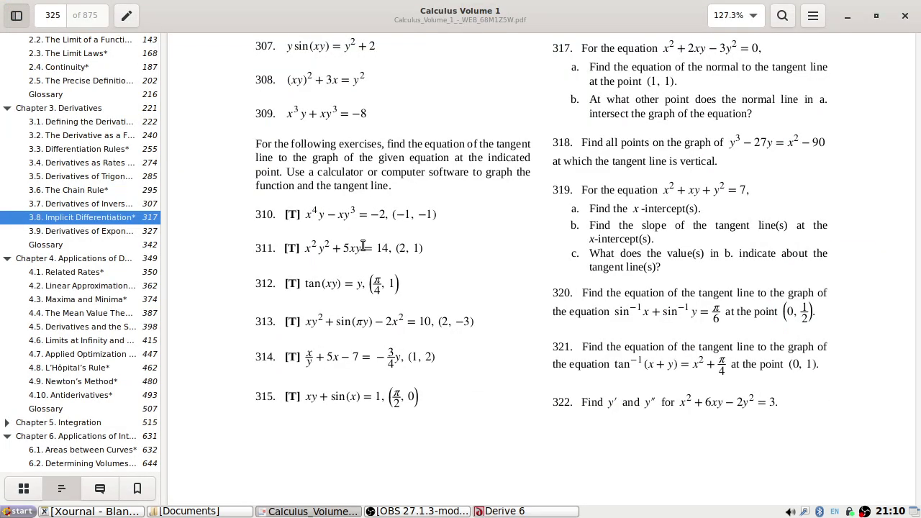
{"action": "key", "text": "alt+Tab"}
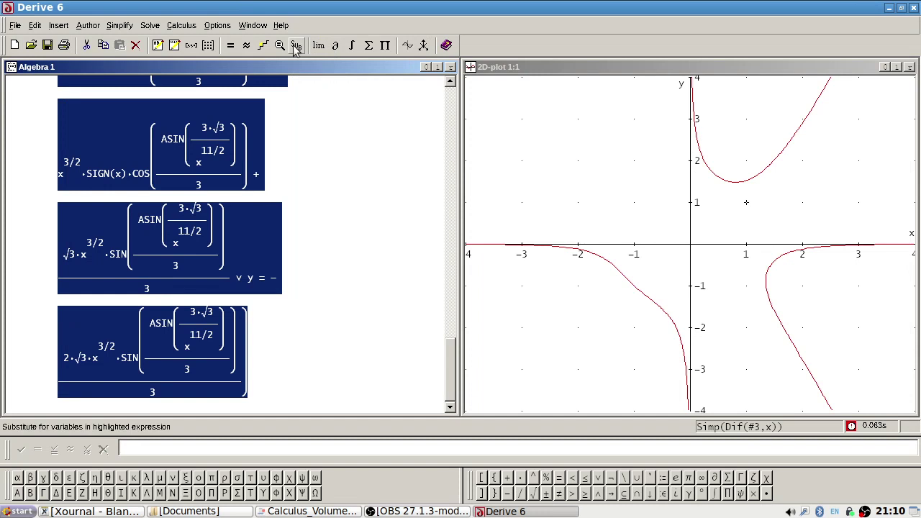
{"action": "left_click", "coordinate": [238, 130]}
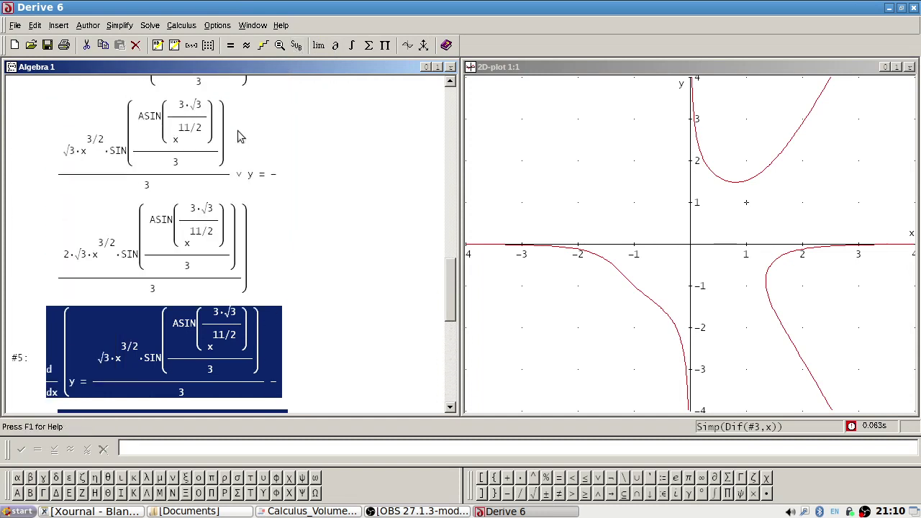
{"action": "left_click", "coordinate": [108, 242]}
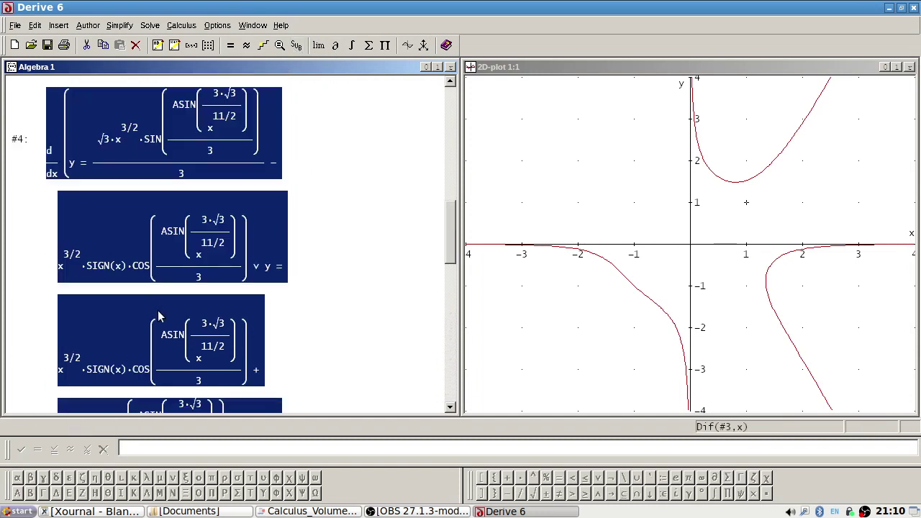
{"action": "scroll", "coordinate": [192, 323], "scroll_direction": "down", "scroll_amount": 1}
{"action": "scroll", "coordinate": [214, 284], "scroll_direction": "up", "scroll_amount": 1}
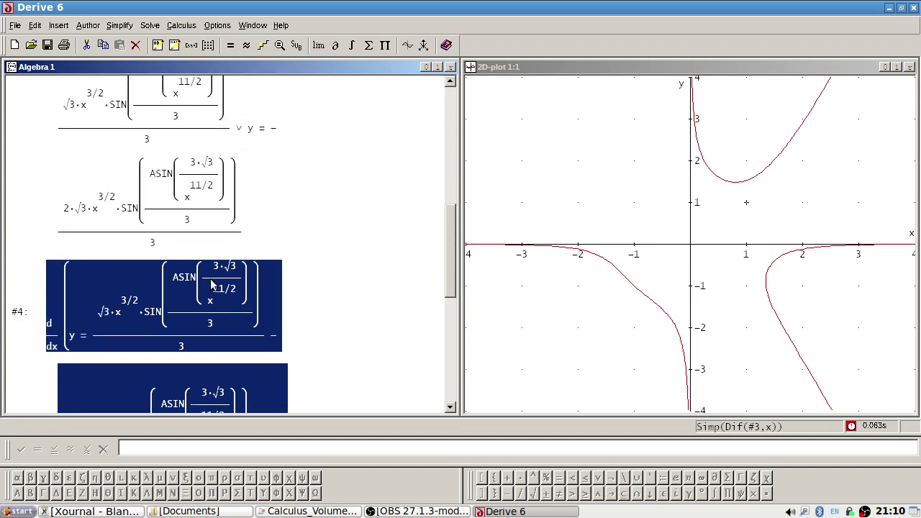
Enter the expression TANGENT(#3,x,-1) for the solved equation and apply a basic simplification to it
{"action": "key", "text": "Up"}
{"action": "scroll", "coordinate": [212, 279], "scroll_direction": "up", "scroll_amount": 2}
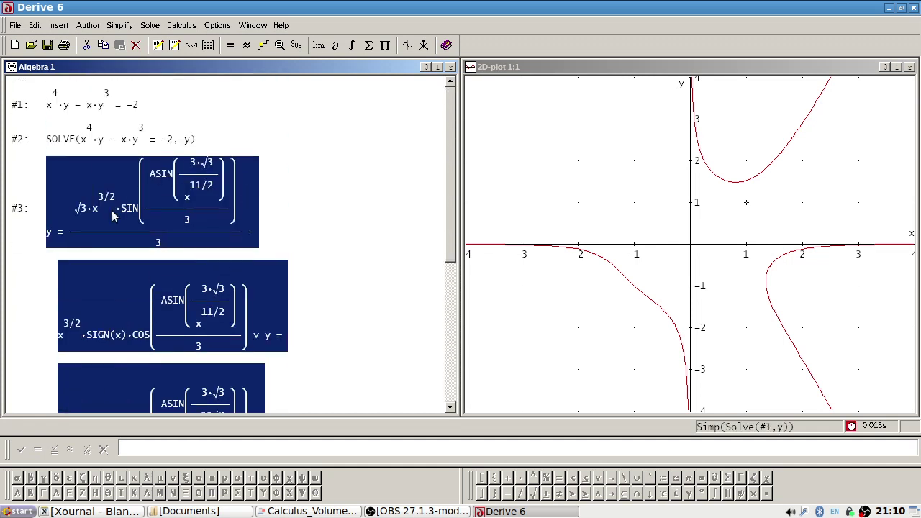
{"action": "scroll", "coordinate": [115, 216], "scroll_direction": "down", "scroll_amount": 8}
{"action": "left_click", "coordinate": [255, 448]}
{"action": "type", "text": "TANGENT(#"}
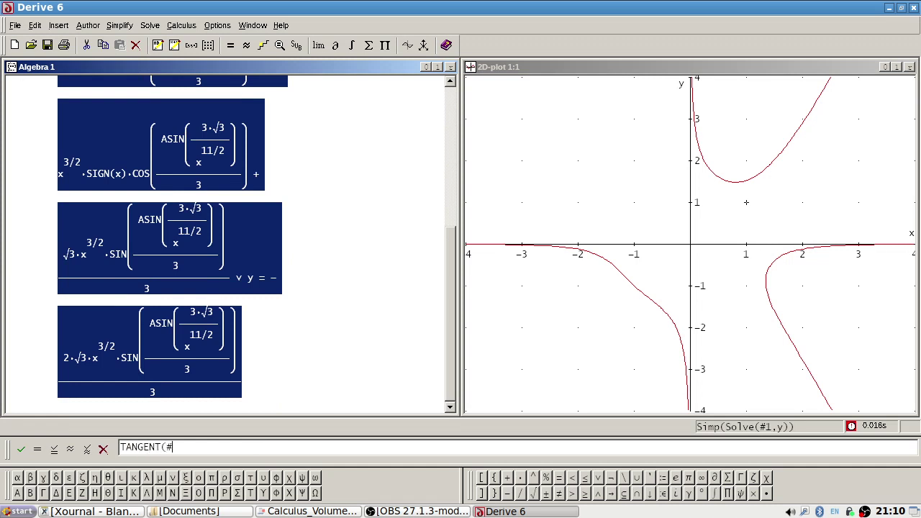
{"action": "type", "text": "3,x,-1)"}
{"action": "key", "text": "Return"}
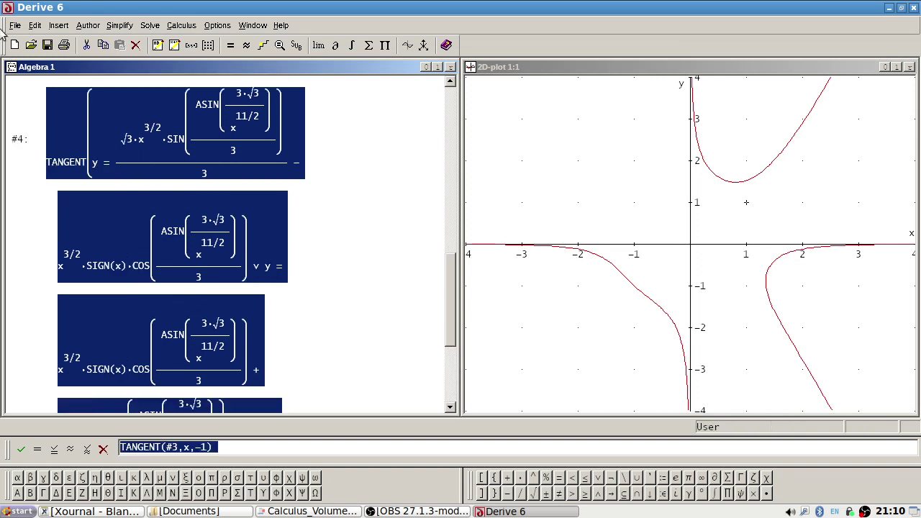
{"action": "left_click", "coordinate": [119, 25]}
{"action": "left_click", "coordinate": [132, 40]}
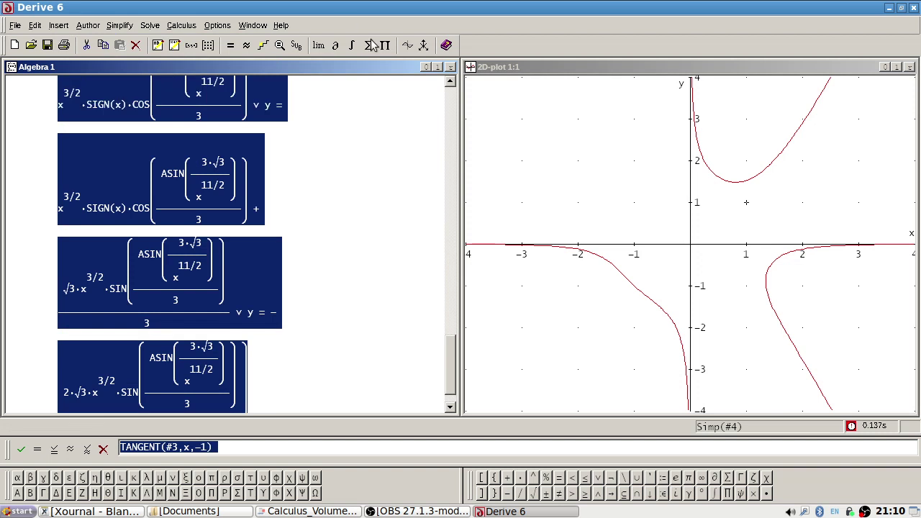
Try to plot the simplified tangent expression #5 in the 2D-plot window and look back through the algebra expressions
{"action": "left_click", "coordinate": [408, 45]}
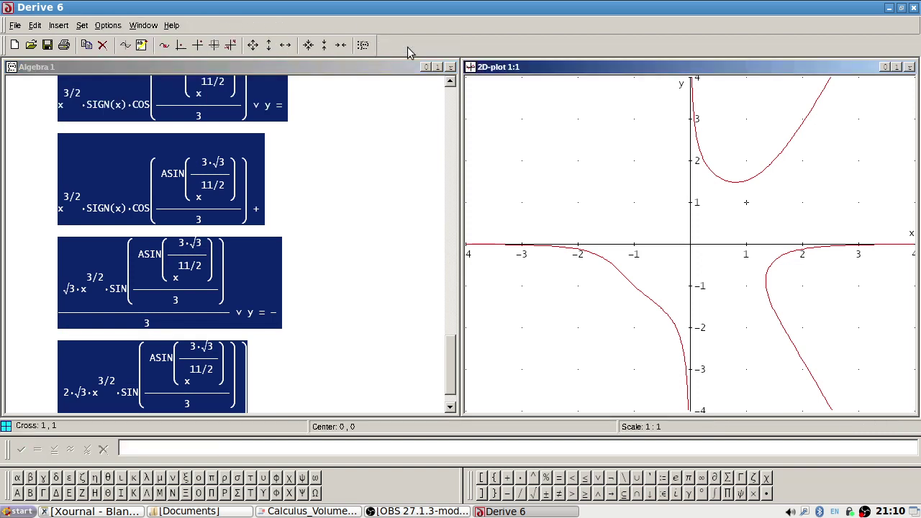
{"action": "left_click", "coordinate": [124, 44]}
{"action": "left_click", "coordinate": [461, 274]}
{"action": "scroll", "coordinate": [305, 227], "scroll_direction": "up", "scroll_amount": 5}
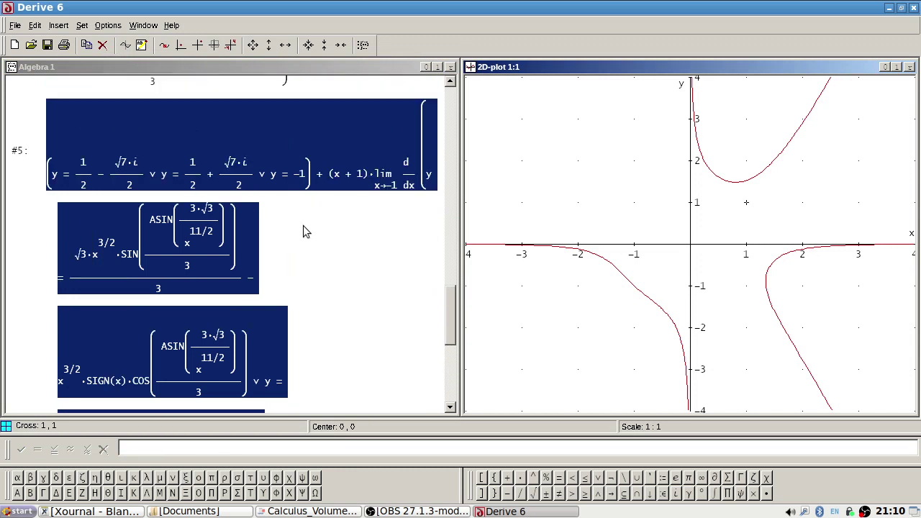
{"action": "scroll", "coordinate": [306, 230], "scroll_direction": "up", "scroll_amount": 10}
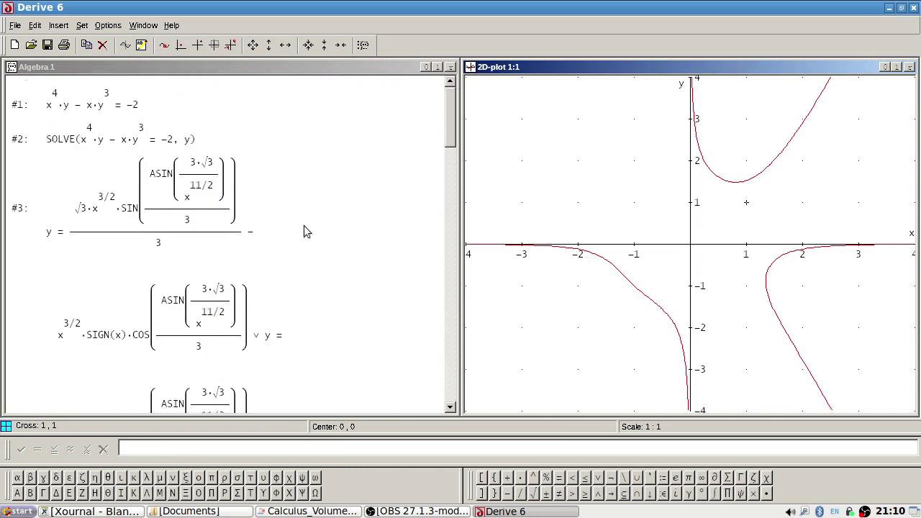
Delete all expressions below #1 so that only the original equation of exercise 310 remains in the algebra window
{"action": "left_click", "coordinate": [162, 185]}
{"action": "key", "text": "Delete"}
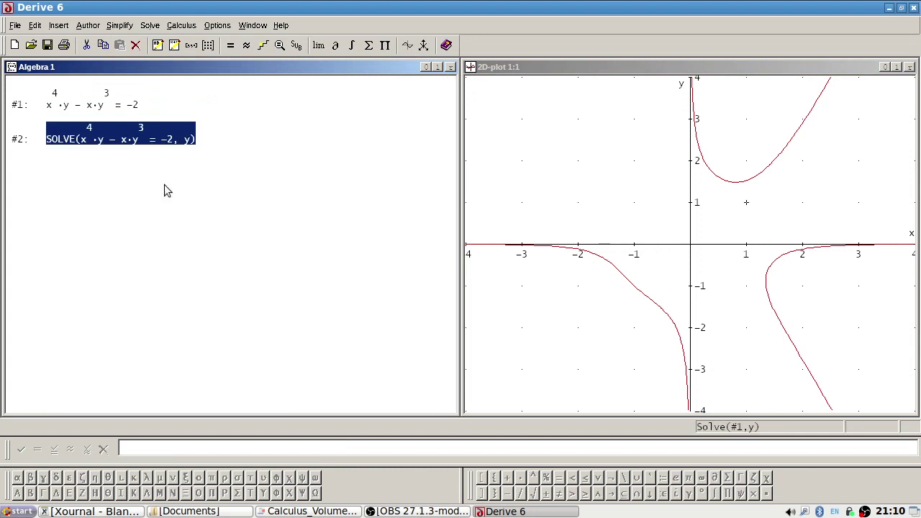
{"action": "key", "text": "Delete"}
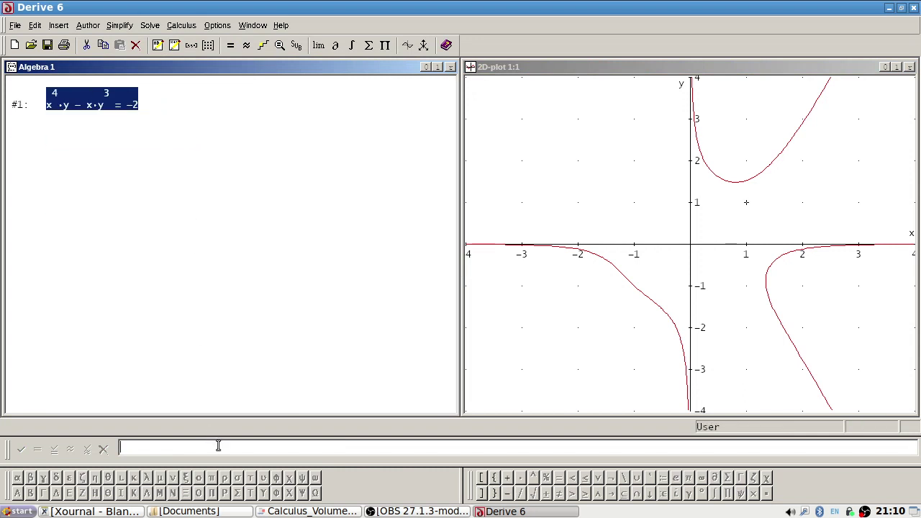
Enter TANGENT(#1,x,-1), simplify it and plot the simplified expression over the existing curve
{"action": "type", "text": "TANGENT(#1,x,-1"}
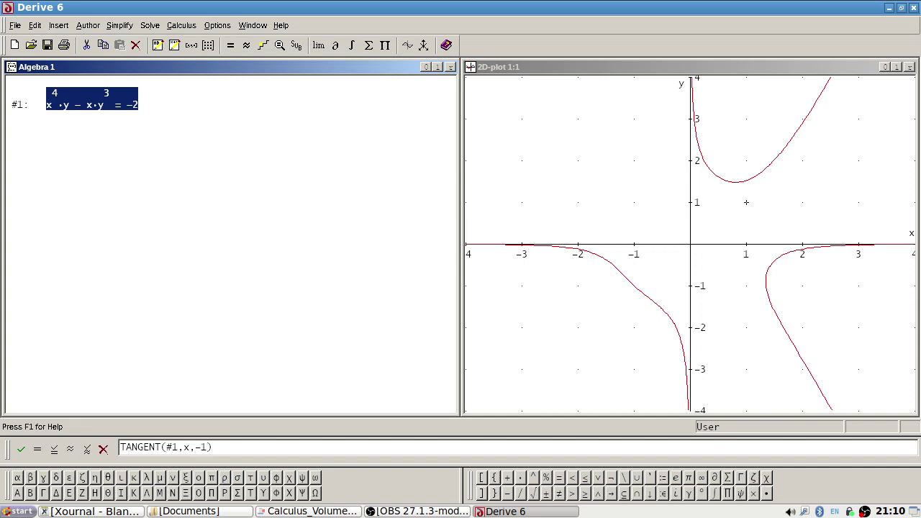
{"action": "key", "text": "Return"}
{"action": "left_click", "coordinate": [120, 25]}
{"action": "left_click", "coordinate": [131, 41]}
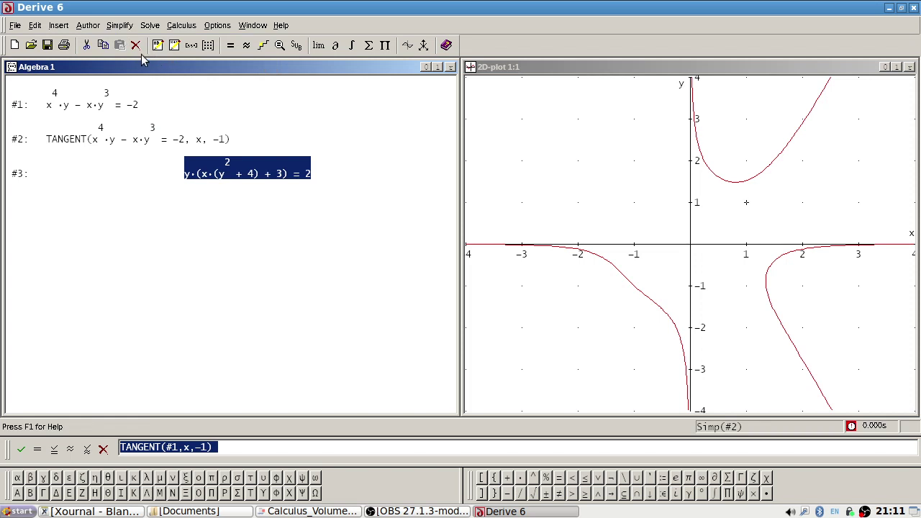
{"action": "left_click", "coordinate": [406, 46]}
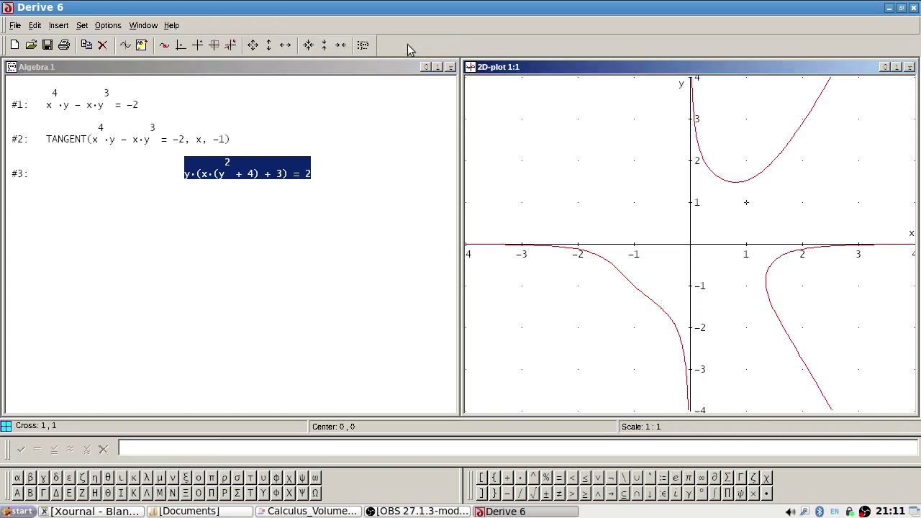
{"action": "left_click", "coordinate": [125, 45]}
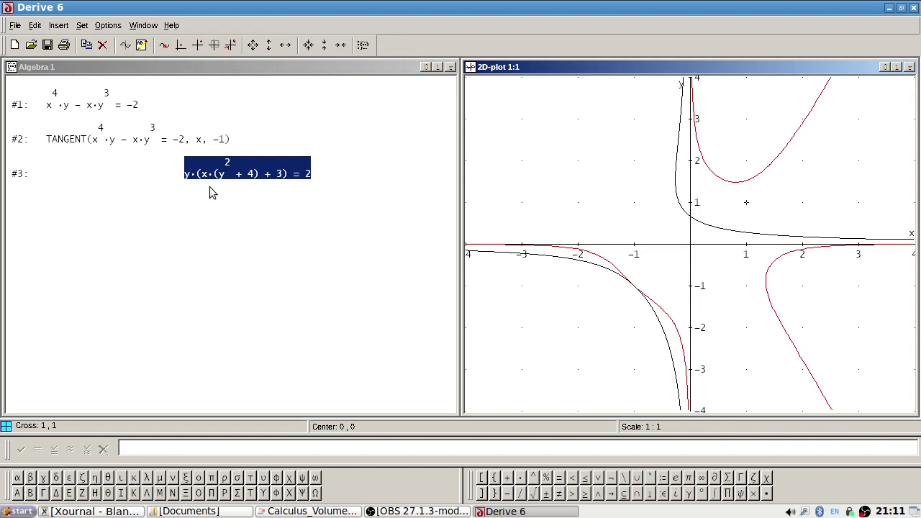
Delete the TANGENT expression and its simplified form from the algebra window
{"action": "left_click", "coordinate": [134, 140]}
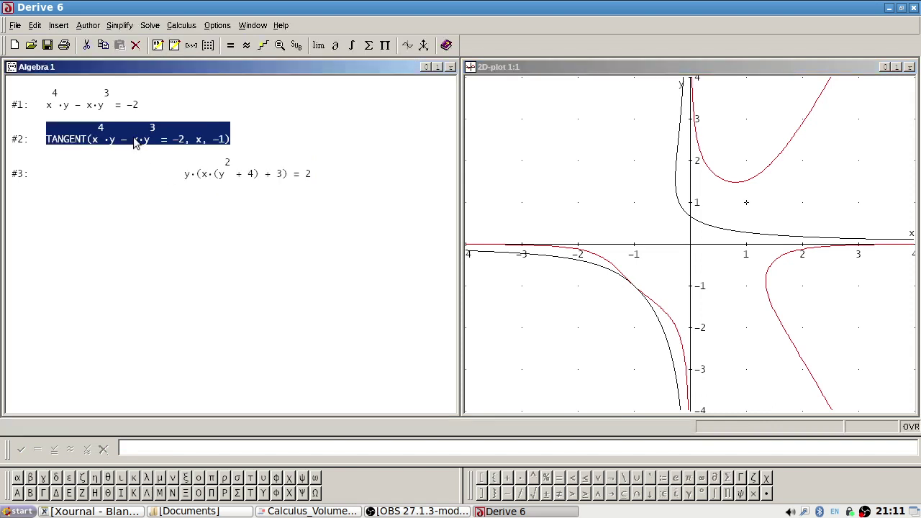
{"action": "key", "text": "Delete"}
{"action": "key", "text": "Delete"}
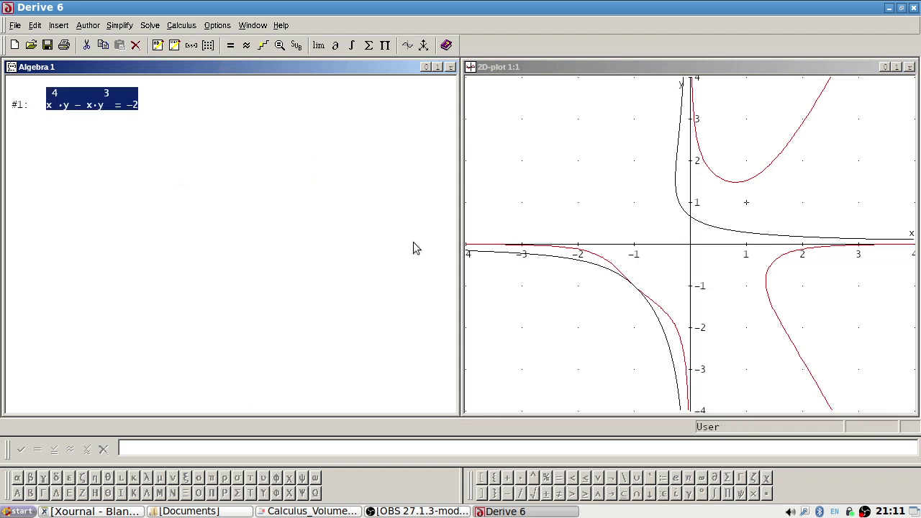
{"action": "left_click", "coordinate": [410, 511]}
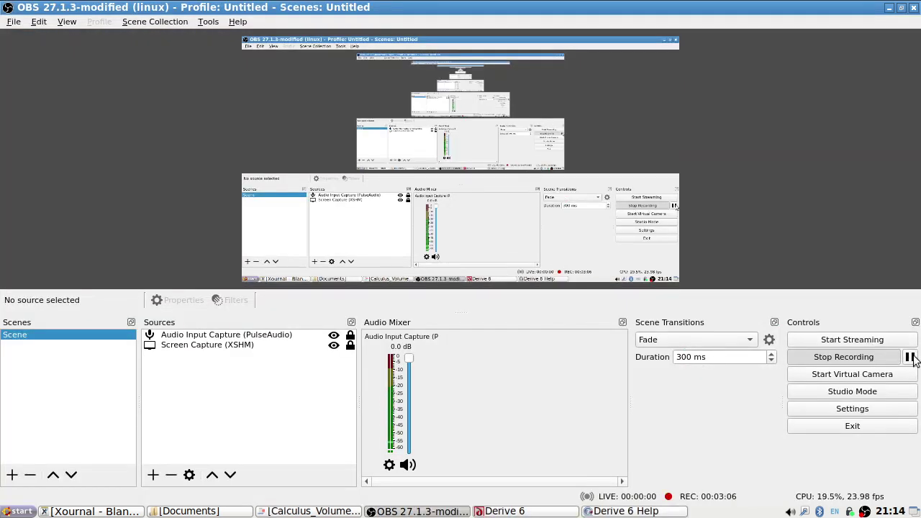
Close the 2D-plot window in Derive and delete expressions #2 to #4, keeping only the original equation
{"action": "left_click", "coordinate": [889, 8]}
{"action": "left_click", "coordinate": [911, 67]}
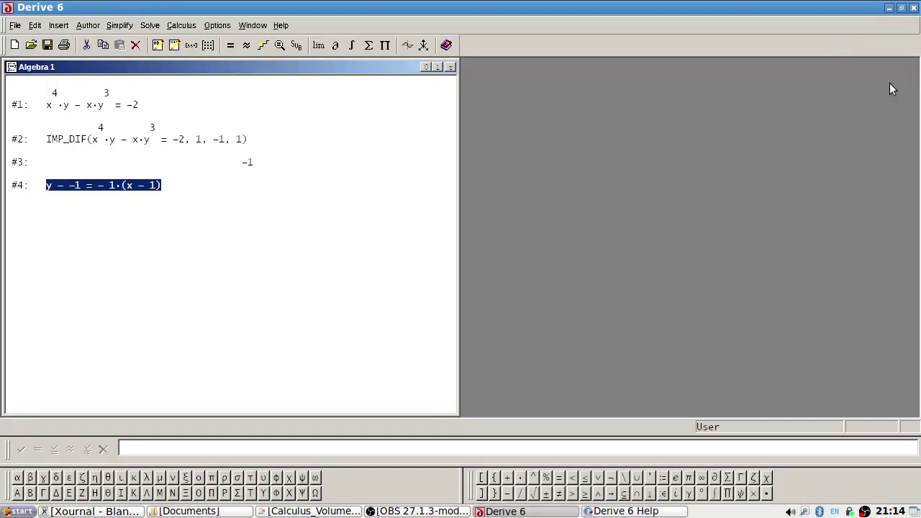
{"action": "left_click", "coordinate": [216, 146]}
{"action": "left_click", "coordinate": [245, 163]}
{"action": "key", "text": "Delete"}
{"action": "key", "text": "Delete"}
{"action": "key", "text": "Delete"}
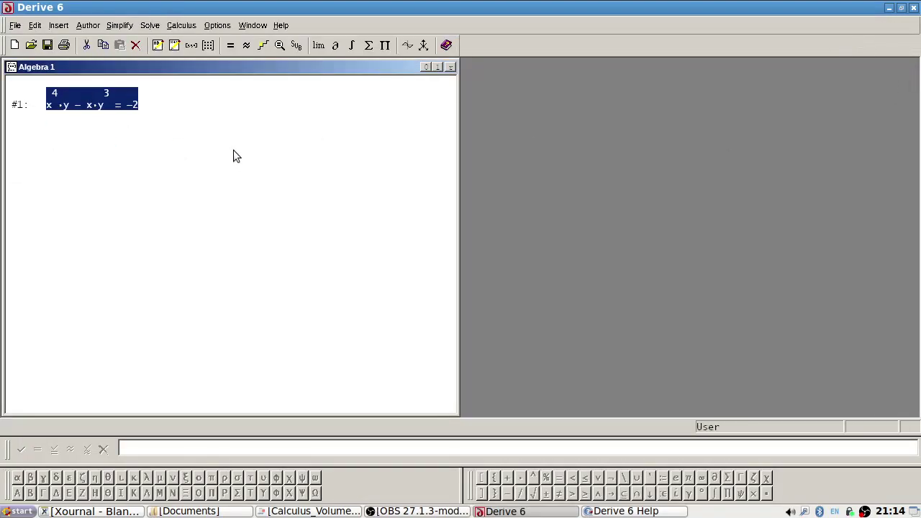
Start the entry IMP_DIF(#1, and check the point of exercise 310 in the Calculus Volume 1 PDF before returning to Derive
{"action": "type", "text": "IM"}
{"action": "key", "text": "BackSpace"}
{"action": "key", "text": "BackSpace"}
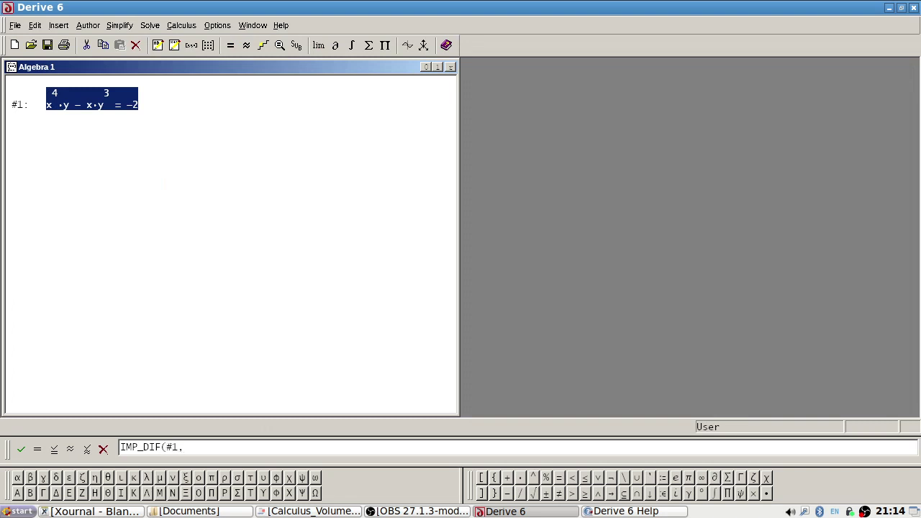
{"action": "key", "text": "alt+Tab"}
{"action": "key", "text": "Tab"}
{"action": "key", "text": "alt+Tab"}
{"action": "key", "text": "Tab"}
{"action": "key", "text": "Tab"}
{"action": "key", "text": "Tab"}
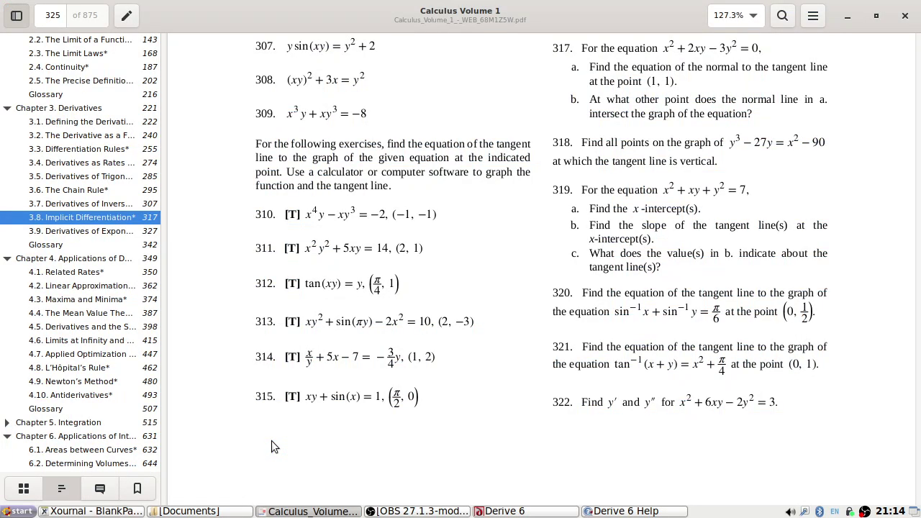
{"action": "key", "text": "alt+Tab"}
{"action": "key", "text": "Tab"}
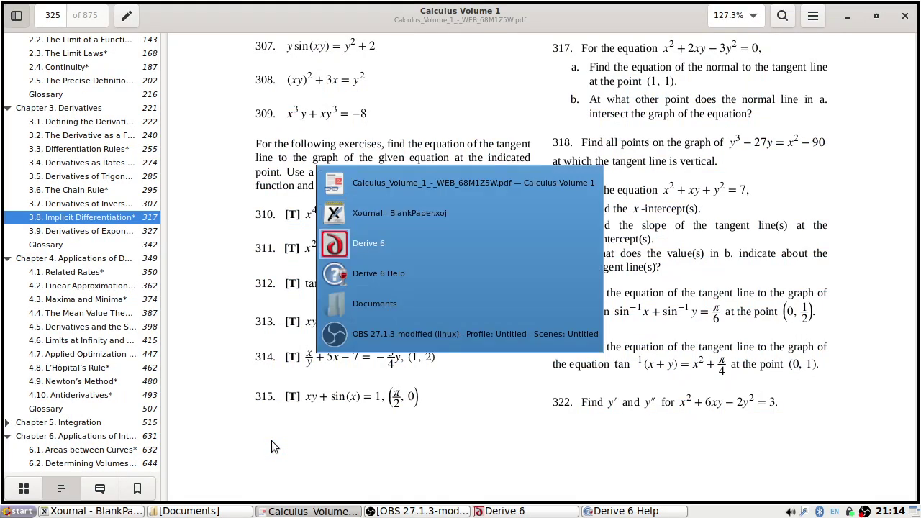
Complete the implicit derivative entry as IMP_DIF(#1,-1,-1,1) and apply a basic simplification to it
{"action": "type", "text": "-1"}
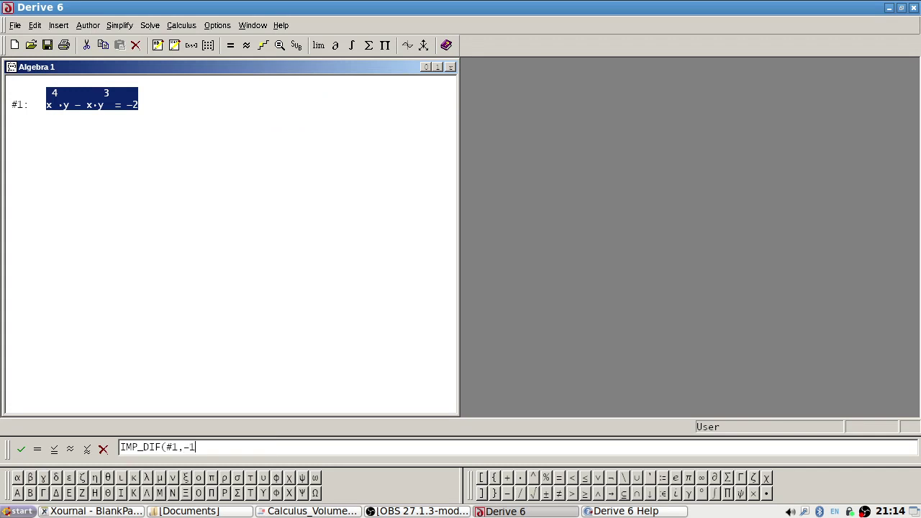
{"action": "type", "text": ")"}
{"action": "key", "text": "Return"}
{"action": "left_click", "coordinate": [119, 27]}
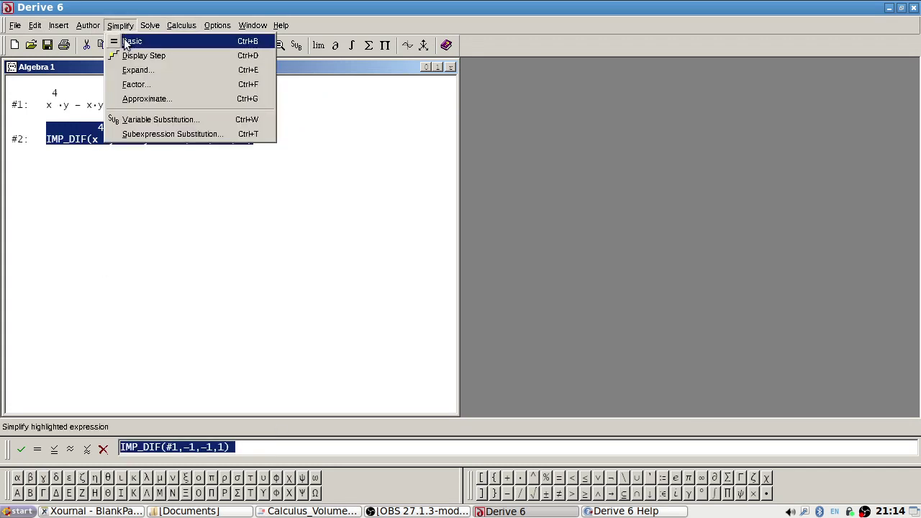
{"action": "left_click", "coordinate": [126, 39]}
Enter the point-slope equation of the tangent line as y--1=-1(x--1)
{"action": "type", "text": "y--1="}
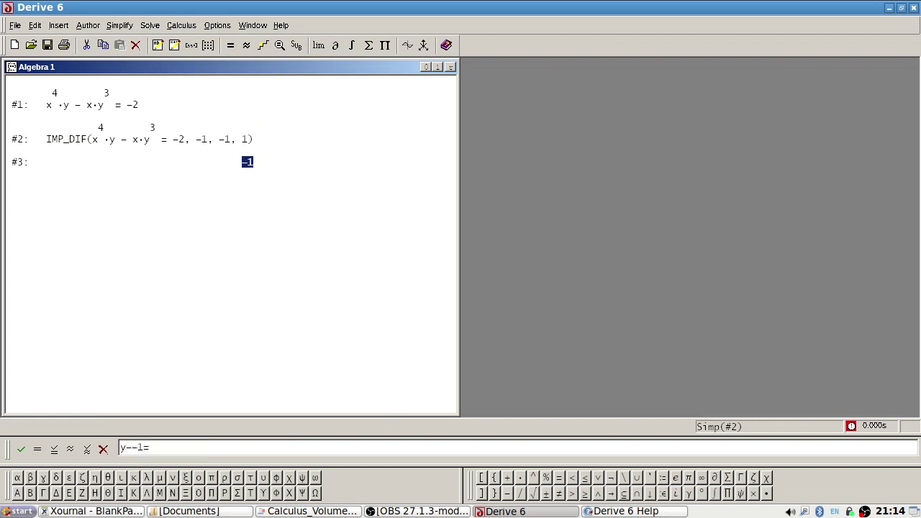
{"action": "type", "text": "-1(x--1)"}
{"action": "key", "text": "Return"}
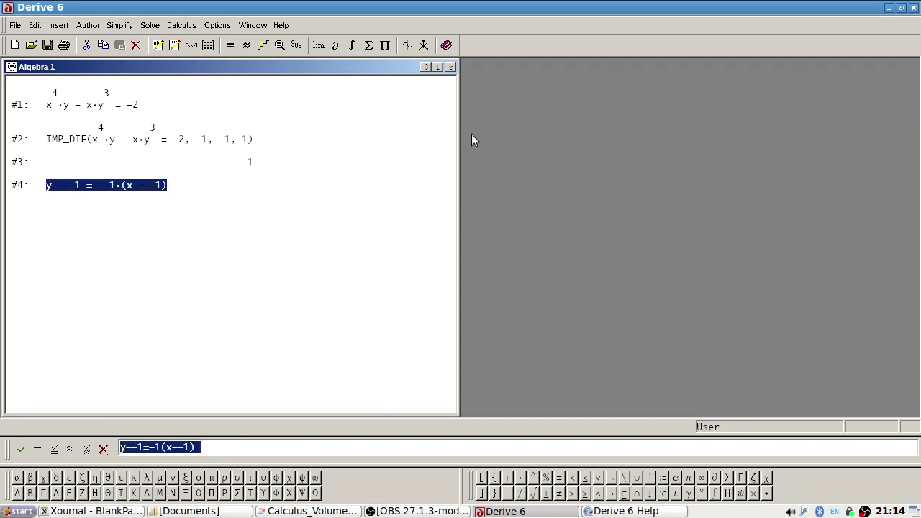
Open a 2D-plot window and plot the tangent line #4 and the original equation #1 together
{"action": "left_click", "coordinate": [335, 45]}
{"action": "left_click", "coordinate": [203, 277]}
{"action": "left_click", "coordinate": [410, 43]}
{"action": "left_click", "coordinate": [125, 44]}
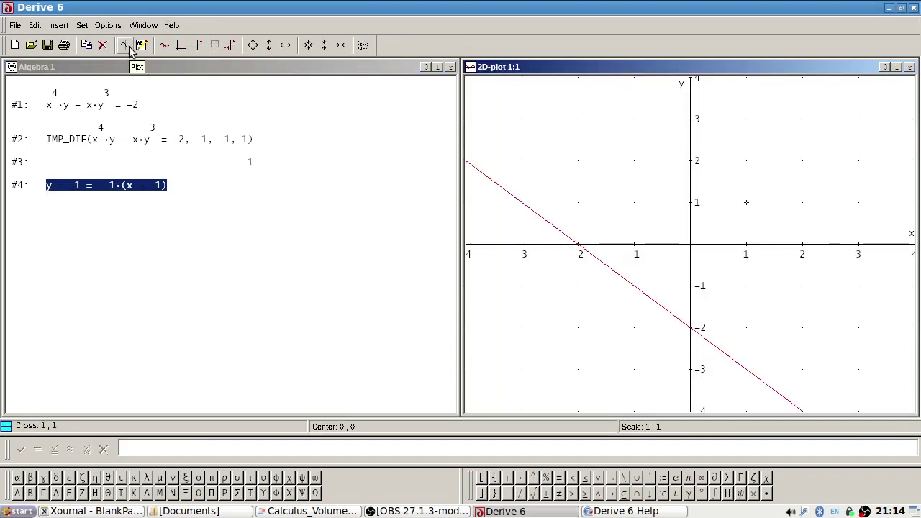
{"action": "left_click", "coordinate": [115, 105]}
{"action": "left_click", "coordinate": [407, 45]}
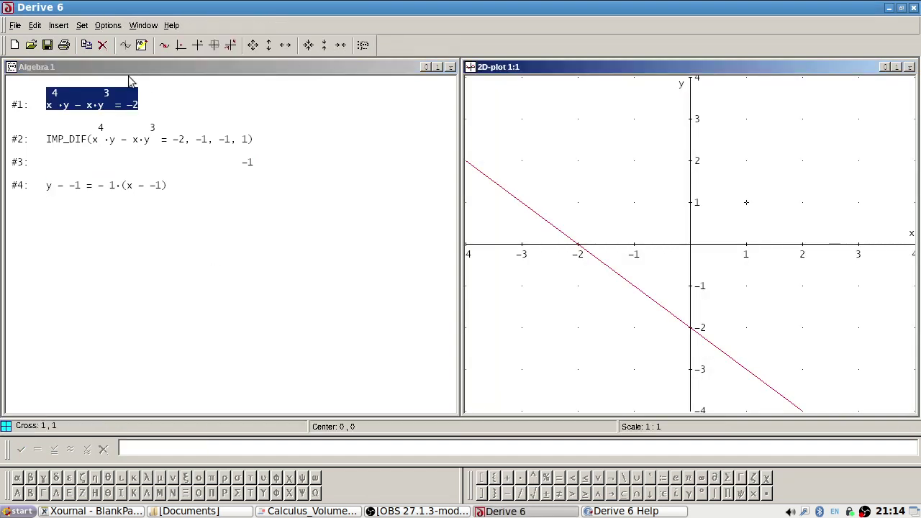
{"action": "left_click", "coordinate": [125, 45]}
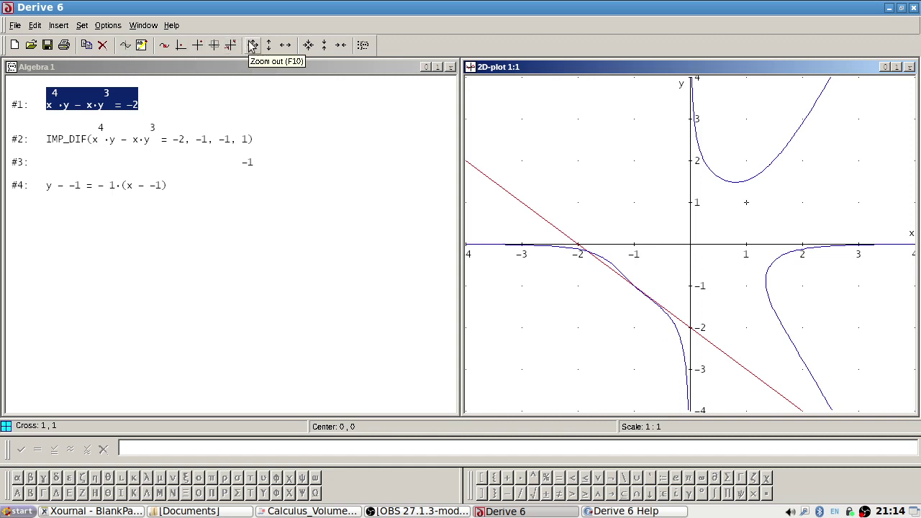
Examine the tangent line and curve close up, centred on the contact point near (-1, -1), and reset the plot range
{"action": "left_click", "coordinate": [309, 45]}
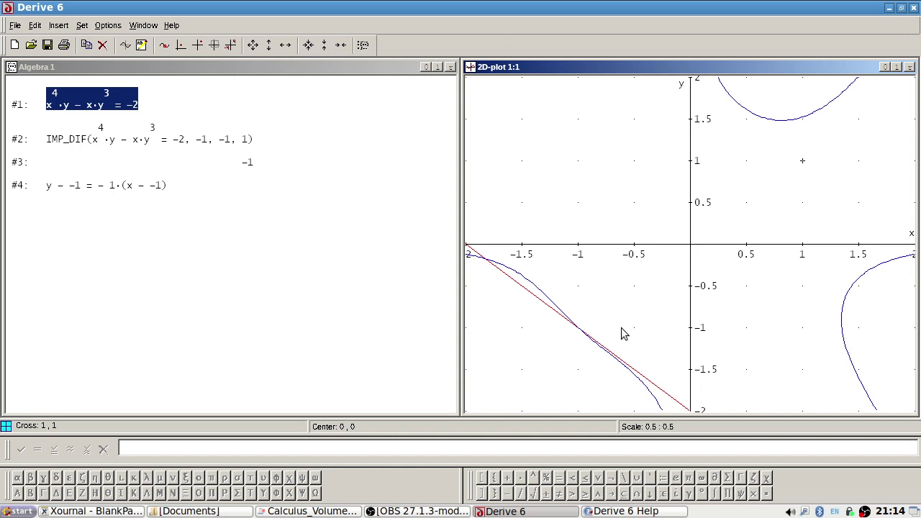
{"action": "left_click", "coordinate": [578, 328]}
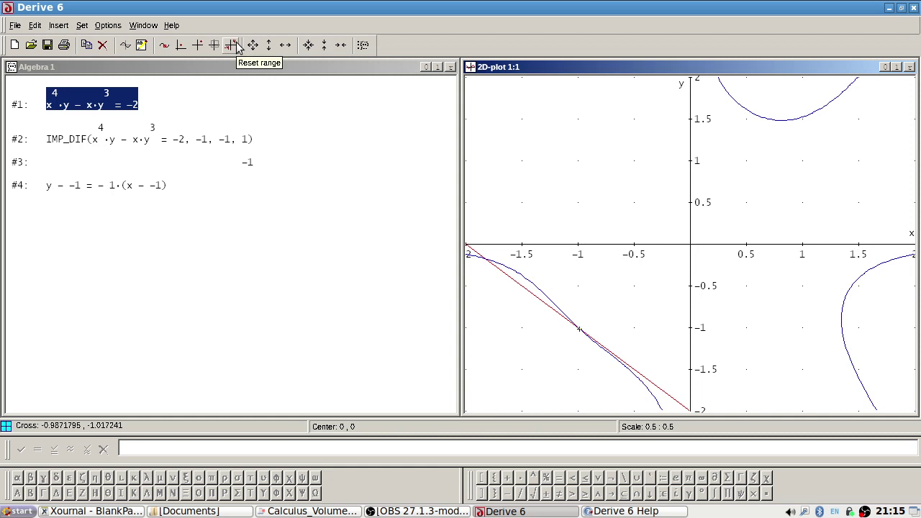
{"action": "left_click", "coordinate": [189, 54]}
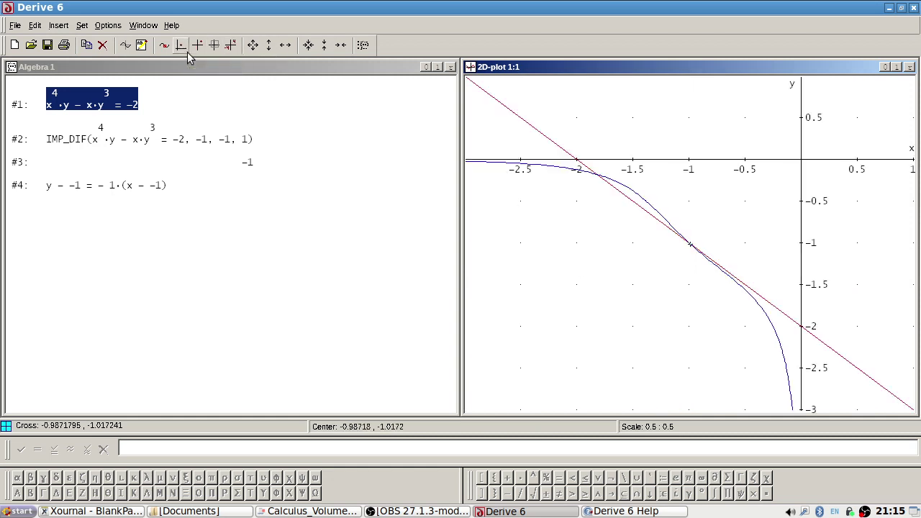
{"action": "left_click", "coordinate": [308, 46]}
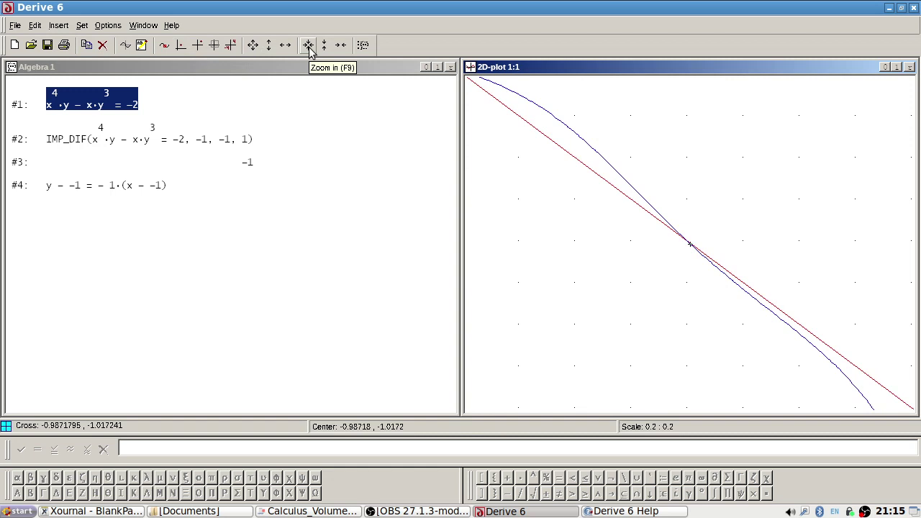
{"action": "left_click", "coordinate": [231, 44]}
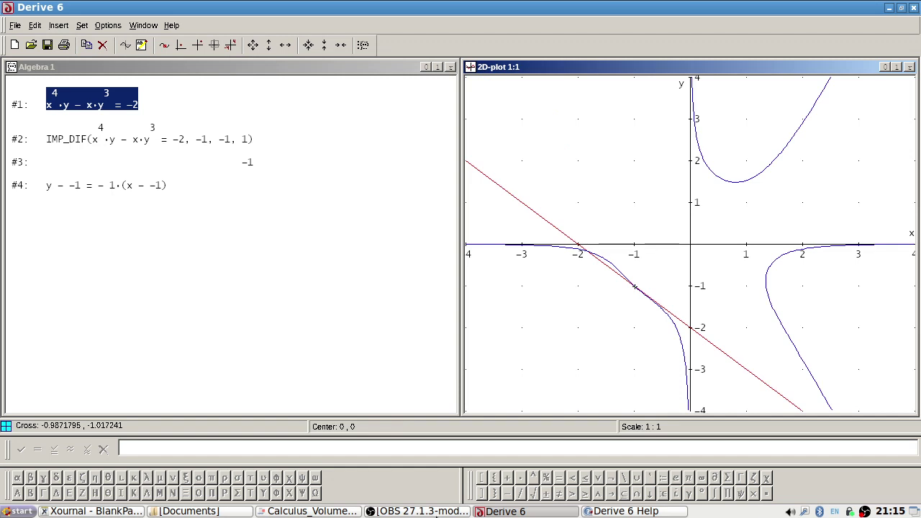
Close the Derive 6 Help window and switch to the blank page BlankPaper.xoj in Xournal
{"action": "key", "text": "alt+Tab"}
{"action": "key", "text": "alt+Tab"}
{"action": "key", "text": "alt+Tab"}
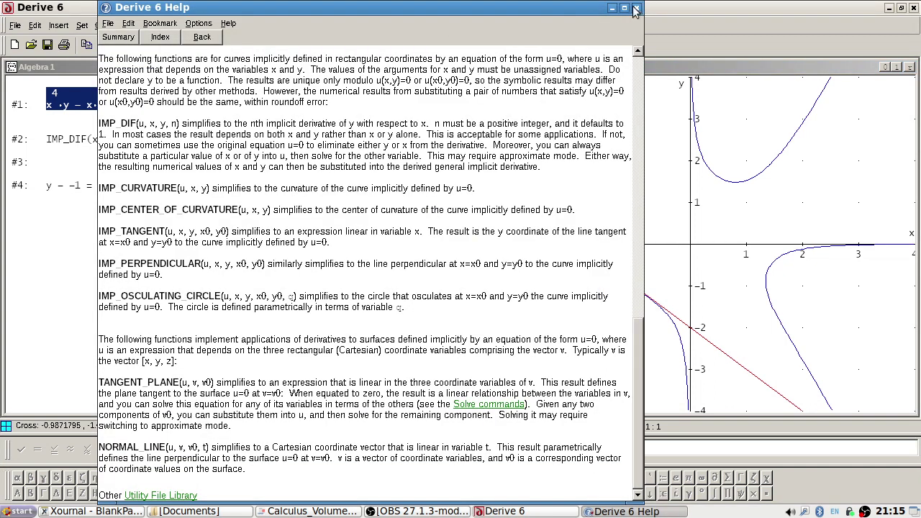
{"action": "left_click", "coordinate": [637, 8]}
{"action": "key", "text": "alt+Tab"}
{"action": "key", "text": "alt+Tab"}
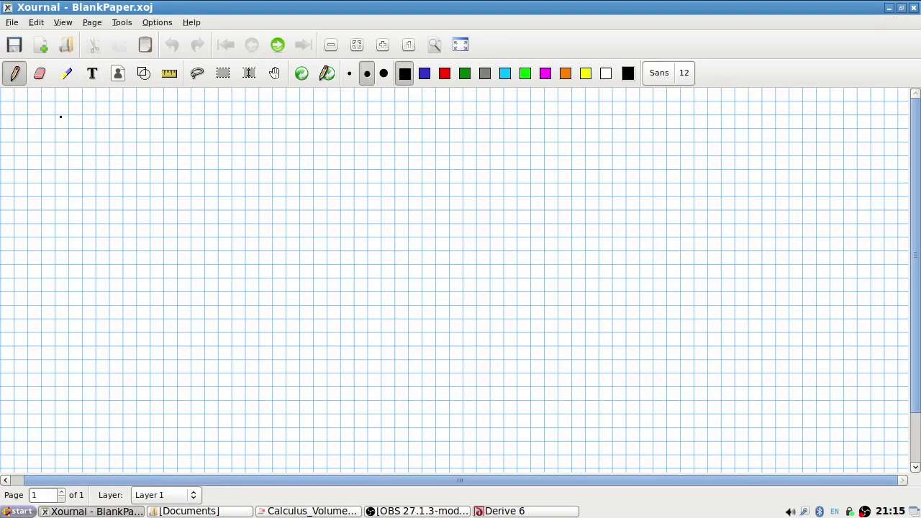
Handwrite the original equation x^4y - xy^3 = -2 at the start of the page, checking it against Derive 6
{"action": "mouse_move", "coordinate": [56, 119]}
{"action": "left_mouse_down"}
{"action": "mouse_move", "coordinate": [58, 132]}
{"action": "mouse_move", "coordinate": [74, 131]}
{"action": "left_mouse_up"}
{"action": "left_click_drag", "start_coordinate": [91, 105], "coordinate": [92, 113]}
{"action": "mouse_move", "coordinate": [90, 105]}
{"action": "left_mouse_down"}
{"action": "mouse_move", "coordinate": [107, 142]}
{"action": "mouse_move", "coordinate": [149, 125]}
{"action": "mouse_move", "coordinate": [169, 130]}
{"action": "left_mouse_up"}
{"action": "key", "text": "alt+Tab"}
{"action": "key", "text": "alt+Tab"}
{"action": "key", "text": "alt+Tab"}
{"action": "key", "text": "alt+Tab"}
{"action": "key", "text": "alt+Tab"}
{"action": "key", "text": "alt+Tab"}
{"action": "mouse_move", "coordinate": [182, 117]}
{"action": "left_mouse_down"}
{"action": "mouse_move", "coordinate": [180, 128]}
{"action": "mouse_move", "coordinate": [194, 121]}
{"action": "left_mouse_up"}
{"action": "mouse_move", "coordinate": [202, 118]}
{"action": "left_mouse_down"}
{"action": "mouse_move", "coordinate": [198, 139]}
{"action": "mouse_move", "coordinate": [214, 116]}
{"action": "mouse_move", "coordinate": [206, 124]}
{"action": "left_mouse_up"}
{"action": "key", "text": "alt+Tab"}
{"action": "key", "text": "alt+Tab"}
{"action": "left_click_drag", "start_coordinate": [276, 114], "coordinate": [290, 132]}
{"action": "key", "text": "alt+Tab"}
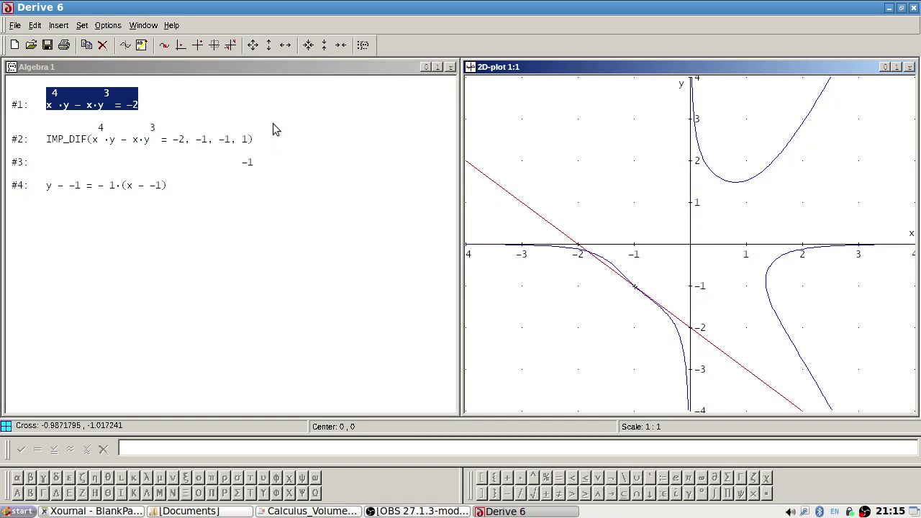
{"action": "key", "text": "alt+Tab"}
Handwrite 4x^3y + x^4 dy/dx below the equation as the derivative of its first term
{"action": "left_click_drag", "start_coordinate": [41, 164], "coordinate": [47, 176]}
{"action": "mouse_move", "coordinate": [44, 171]}
{"action": "left_mouse_down"}
{"action": "mouse_move", "coordinate": [42, 184]}
{"action": "mouse_move", "coordinate": [61, 180]}
{"action": "left_mouse_up"}
{"action": "mouse_move", "coordinate": [68, 168]}
{"action": "left_mouse_down"}
{"action": "mouse_move", "coordinate": [59, 178]}
{"action": "mouse_move", "coordinate": [72, 166]}
{"action": "left_mouse_up"}
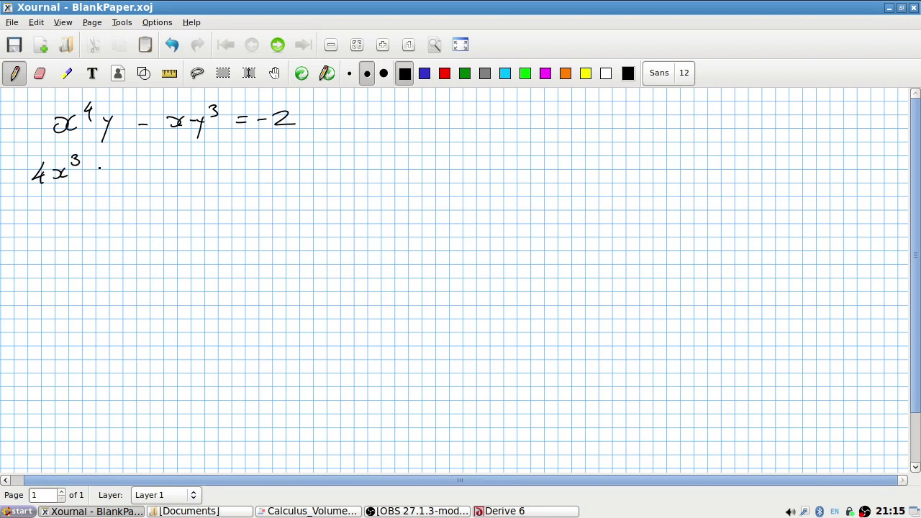
{"action": "left_click_drag", "start_coordinate": [91, 171], "coordinate": [96, 180]}
{"action": "left_click_drag", "start_coordinate": [100, 169], "coordinate": [89, 189]}
{"action": "left_click_drag", "start_coordinate": [155, 168], "coordinate": [147, 179]}
{"action": "mouse_move", "coordinate": [159, 167]}
{"action": "left_mouse_down"}
{"action": "mouse_move", "coordinate": [152, 179]}
{"action": "mouse_move", "coordinate": [187, 177]}
{"action": "left_mouse_up"}
{"action": "left_click_drag", "start_coordinate": [194, 164], "coordinate": [196, 177]}
{"action": "mouse_move", "coordinate": [179, 177]}
{"action": "left_mouse_down"}
{"action": "mouse_move", "coordinate": [207, 175]}
{"action": "mouse_move", "coordinate": [176, 205]}
{"action": "left_mouse_up"}
{"action": "left_click_drag", "start_coordinate": [187, 186], "coordinate": [185, 204]}
{"action": "mouse_move", "coordinate": [193, 191]}
{"action": "left_mouse_down"}
{"action": "mouse_move", "coordinate": [201, 194]}
{"action": "mouse_move", "coordinate": [193, 198]}
{"action": "left_mouse_up"}
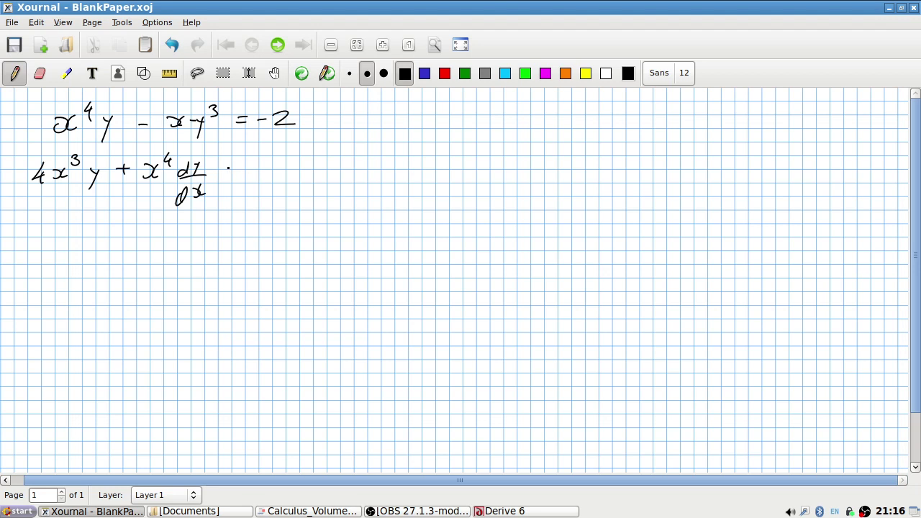
Complete the handwritten differentiated equation with - y^3 - 3xy^2 dy/dx = 0
{"action": "left_click_drag", "start_coordinate": [261, 160], "coordinate": [254, 184]}
{"action": "mouse_move", "coordinate": [268, 149]}
{"action": "left_mouse_down"}
{"action": "mouse_move", "coordinate": [276, 153]}
{"action": "mouse_move", "coordinate": [271, 164]}
{"action": "left_mouse_up"}
{"action": "mouse_move", "coordinate": [281, 164]}
{"action": "left_mouse_down"}
{"action": "mouse_move", "coordinate": [312, 158]}
{"action": "mouse_move", "coordinate": [305, 171]}
{"action": "left_mouse_up"}
{"action": "left_click_drag", "start_coordinate": [321, 158], "coordinate": [325, 170]}
{"action": "left_click_drag", "start_coordinate": [340, 161], "coordinate": [343, 167]}
{"action": "left_click_drag", "start_coordinate": [348, 160], "coordinate": [342, 183]}
{"action": "left_click_drag", "start_coordinate": [354, 153], "coordinate": [383, 172]}
{"action": "mouse_move", "coordinate": [390, 157]}
{"action": "left_mouse_down"}
{"action": "mouse_move", "coordinate": [394, 173]}
{"action": "mouse_move", "coordinate": [403, 165]}
{"action": "left_mouse_up"}
{"action": "left_click_drag", "start_coordinate": [383, 186], "coordinate": [388, 192]}
{"action": "left_click_drag", "start_coordinate": [394, 182], "coordinate": [400, 187]}
{"action": "left_click_drag", "start_coordinate": [418, 162], "coordinate": [427, 162]}
{"action": "left_click_drag", "start_coordinate": [420, 168], "coordinate": [435, 160]}
Handwrite the equation solved for the derivative as dy/dx = (y^3 - 4x^3y)/(x^4 - 3xy^2) on the third line
{"action": "left_click_drag", "start_coordinate": [69, 241], "coordinate": [64, 252]}
{"action": "mouse_move", "coordinate": [76, 233]}
{"action": "left_mouse_down"}
{"action": "mouse_move", "coordinate": [72, 253]}
{"action": "mouse_move", "coordinate": [80, 252]}
{"action": "left_mouse_up"}
{"action": "mouse_move", "coordinate": [59, 256]}
{"action": "left_mouse_down"}
{"action": "mouse_move", "coordinate": [84, 251]}
{"action": "mouse_move", "coordinate": [57, 282]}
{"action": "left_mouse_up"}
{"action": "mouse_move", "coordinate": [67, 265]}
{"action": "left_mouse_down"}
{"action": "mouse_move", "coordinate": [63, 284]}
{"action": "mouse_move", "coordinate": [72, 279]}
{"action": "left_mouse_up"}
{"action": "left_click_drag", "start_coordinate": [82, 263], "coordinate": [75, 279]}
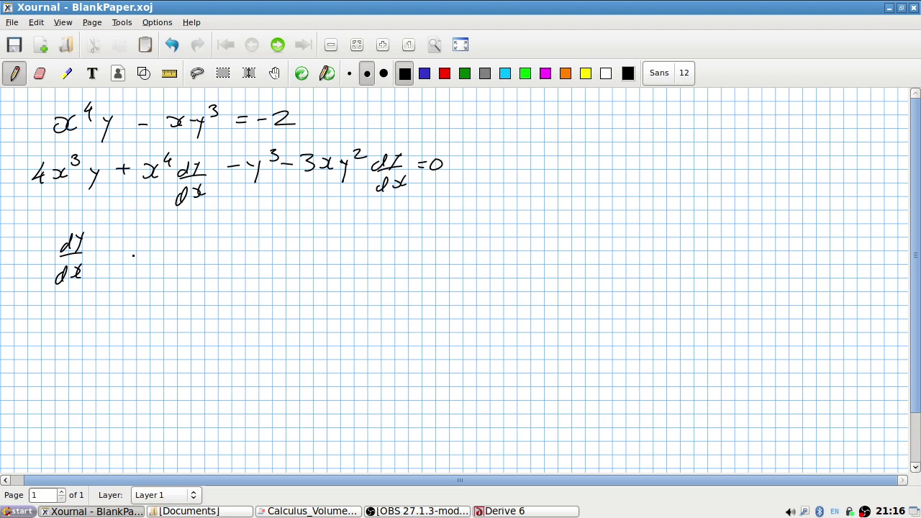
{"action": "left_click_drag", "start_coordinate": [160, 234], "coordinate": [166, 239]}
{"action": "mouse_move", "coordinate": [171, 230]}
{"action": "left_mouse_down"}
{"action": "mouse_move", "coordinate": [164, 252]}
{"action": "mouse_move", "coordinate": [177, 237]}
{"action": "mouse_move", "coordinate": [203, 241]}
{"action": "left_mouse_up"}
{"action": "left_click_drag", "start_coordinate": [212, 232], "coordinate": [237, 244]}
{"action": "left_click_drag", "start_coordinate": [246, 219], "coordinate": [265, 237]}
{"action": "left_click_drag", "start_coordinate": [269, 228], "coordinate": [263, 247]}
{"action": "left_click_drag", "start_coordinate": [148, 260], "coordinate": [304, 243]}
{"action": "left_click_drag", "start_coordinate": [169, 272], "coordinate": [168, 288]}
{"action": "mouse_move", "coordinate": [181, 271]}
{"action": "left_mouse_down"}
{"action": "mouse_move", "coordinate": [175, 289]}
{"action": "mouse_move", "coordinate": [200, 267]}
{"action": "mouse_move", "coordinate": [232, 283]}
{"action": "mouse_move", "coordinate": [285, 272]}
{"action": "left_mouse_up"}
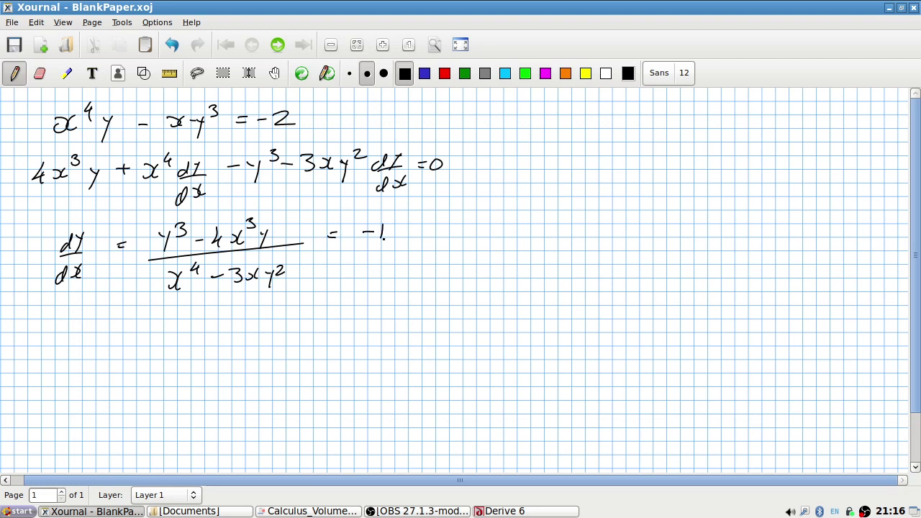
Evaluate the handwritten derivative at (-1, -1) as (-1 - 4)/(1 + 3) = -5/4
{"action": "left_click_drag", "start_coordinate": [423, 224], "coordinate": [423, 239]}
{"action": "left_click_drag", "start_coordinate": [367, 246], "coordinate": [437, 241]}
{"action": "left_click_drag", "start_coordinate": [423, 255], "coordinate": [423, 271]}
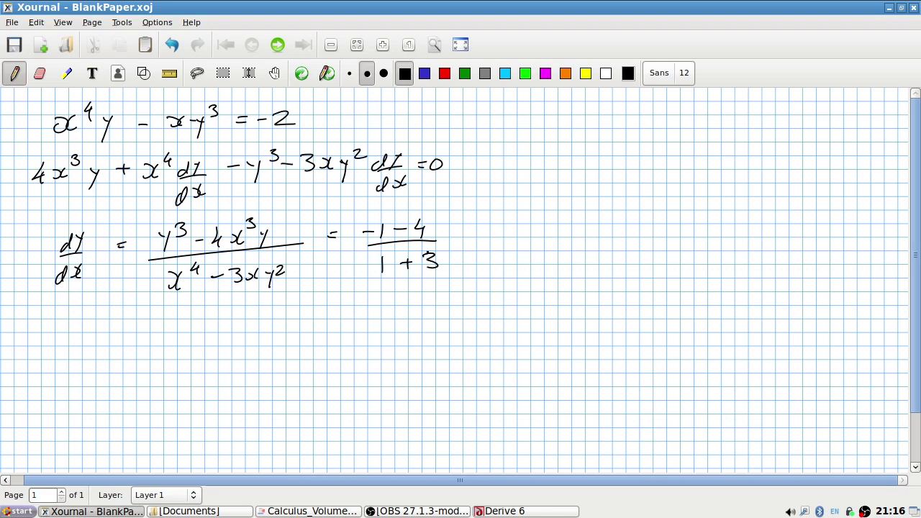
{"action": "left_click_drag", "start_coordinate": [454, 237], "coordinate": [463, 238]}
{"action": "mouse_move", "coordinate": [481, 237]}
{"action": "left_mouse_down"}
{"action": "mouse_move", "coordinate": [516, 235]}
{"action": "mouse_move", "coordinate": [509, 251]}
{"action": "left_mouse_up"}
{"action": "left_click_drag", "start_coordinate": [513, 213], "coordinate": [501, 226]}
Switch to Derive 6, edit tangent equation #4 to y - -1 = -(5/4)(x - -1), and plot it over the existing curves
{"action": "key", "text": "alt+Tab"}
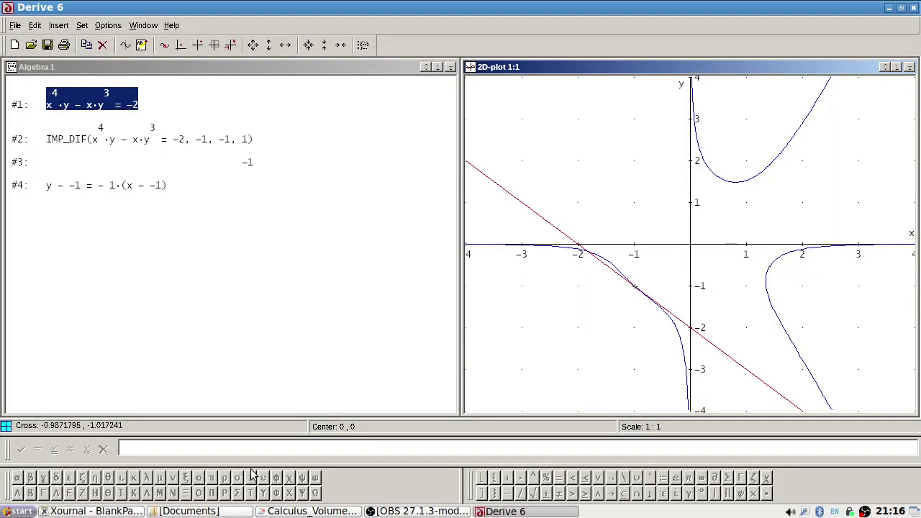
{"action": "right_click", "coordinate": [112, 187]}
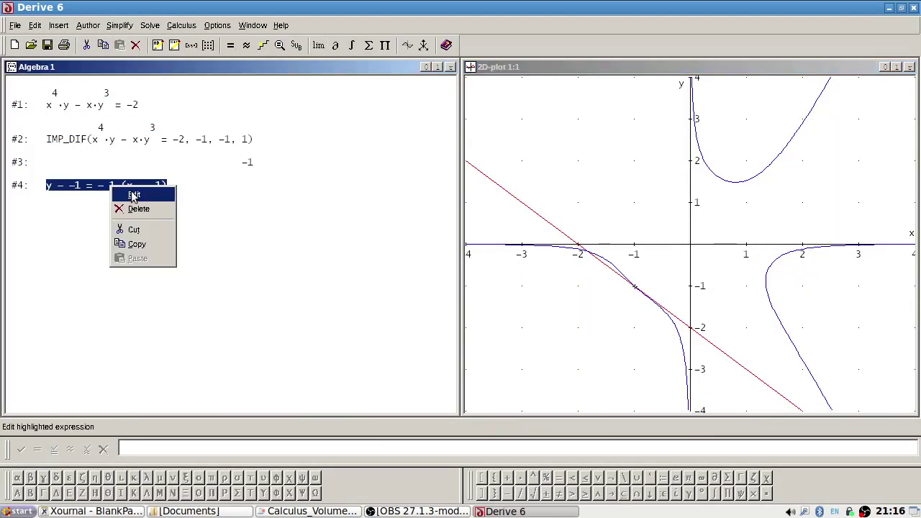
{"action": "left_click", "coordinate": [137, 193]}
{"action": "left_click", "coordinate": [191, 447]}
{"action": "key", "text": "BackSpace"}
{"action": "key", "text": "BackSpace"}
{"action": "type", "text": "(x - -1"}
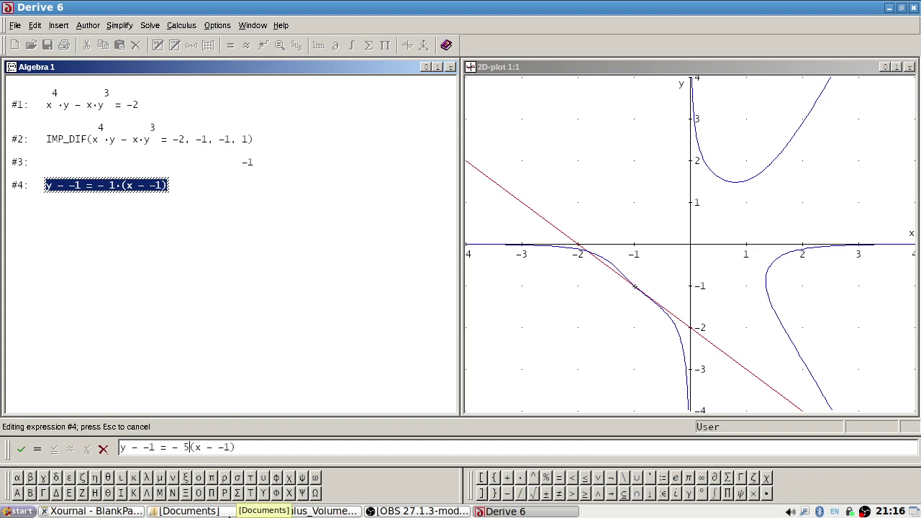
{"action": "key", "text": "BackSpace"}
{"action": "key", "text": "BackSpace"}
{"action": "type", "text": "(5/4)"}
{"action": "key", "text": "Return"}
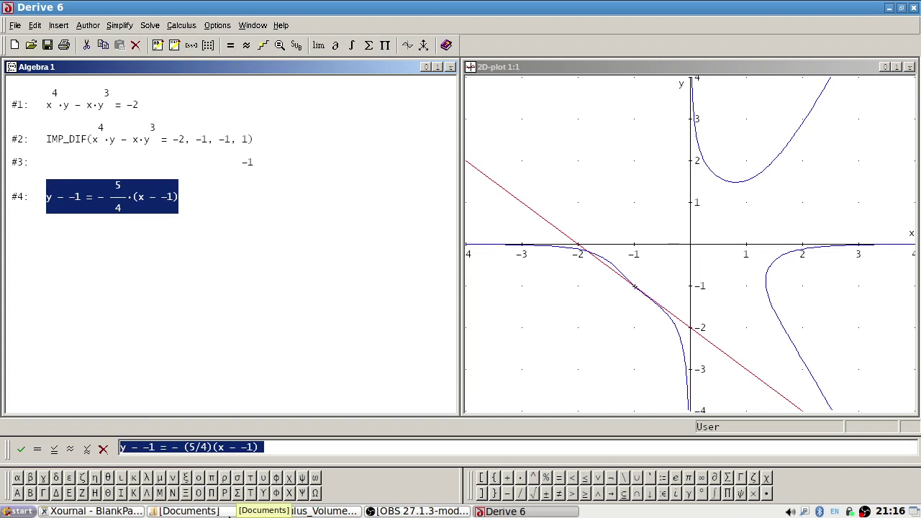
{"action": "left_click", "coordinate": [407, 45]}
{"action": "left_click", "coordinate": [125, 46]}
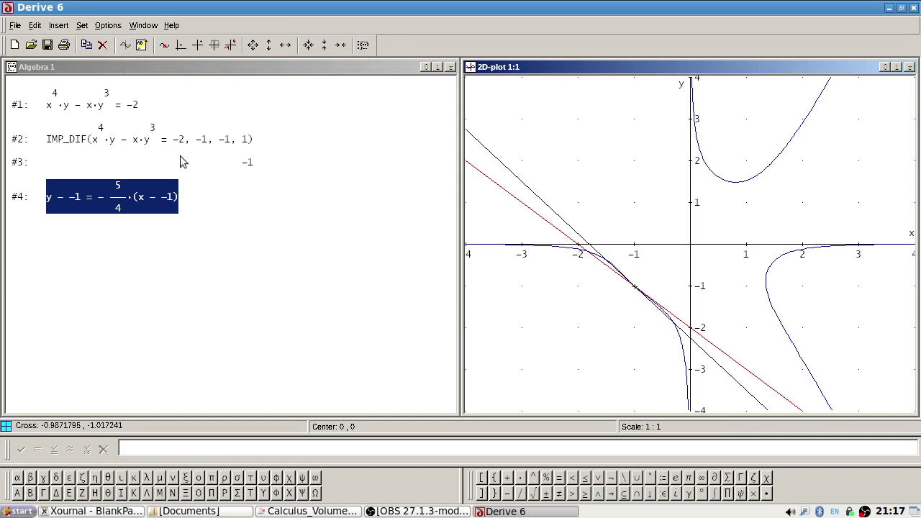
{"action": "left_click", "coordinate": [421, 511]}
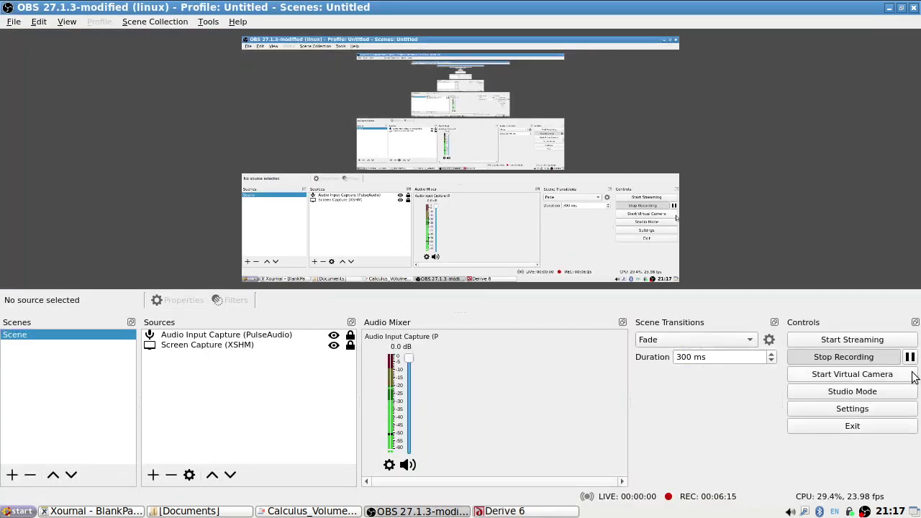
{"action": "left_click", "coordinate": [910, 357]}
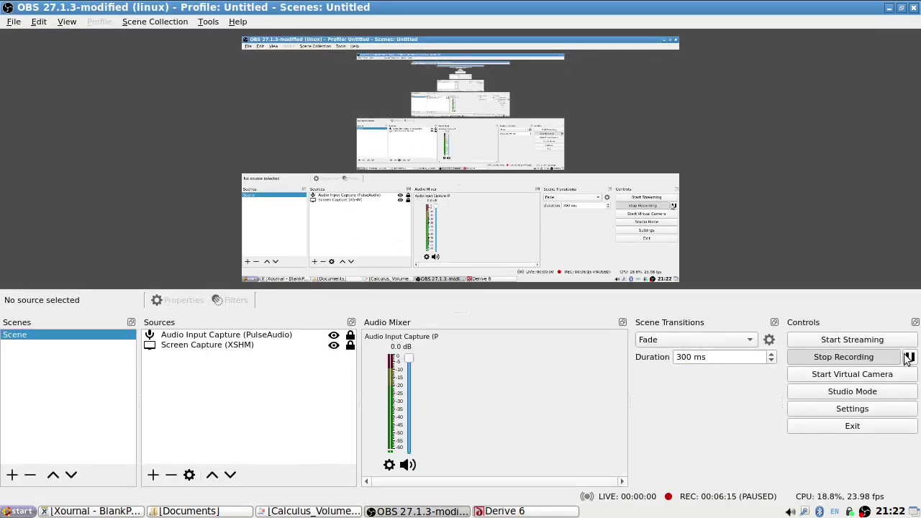
{"action": "left_click", "coordinate": [910, 358]}
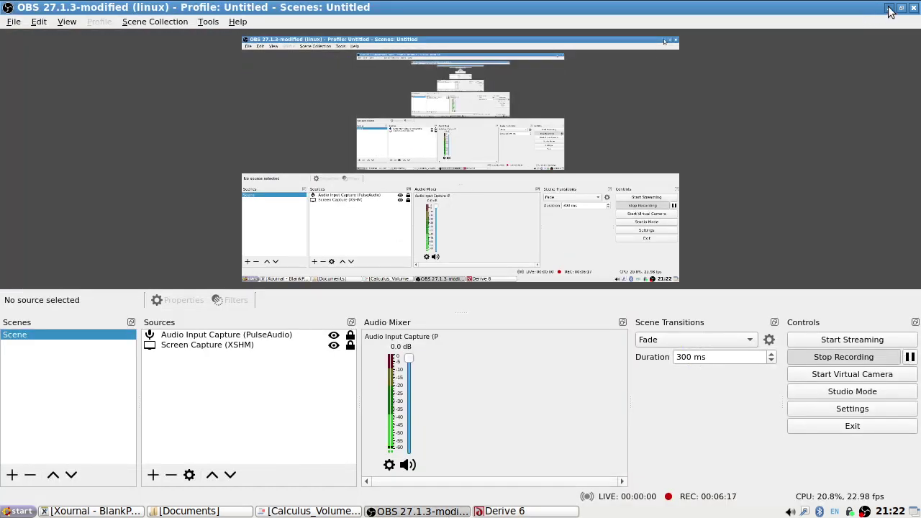
{"action": "left_click", "coordinate": [890, 8]}
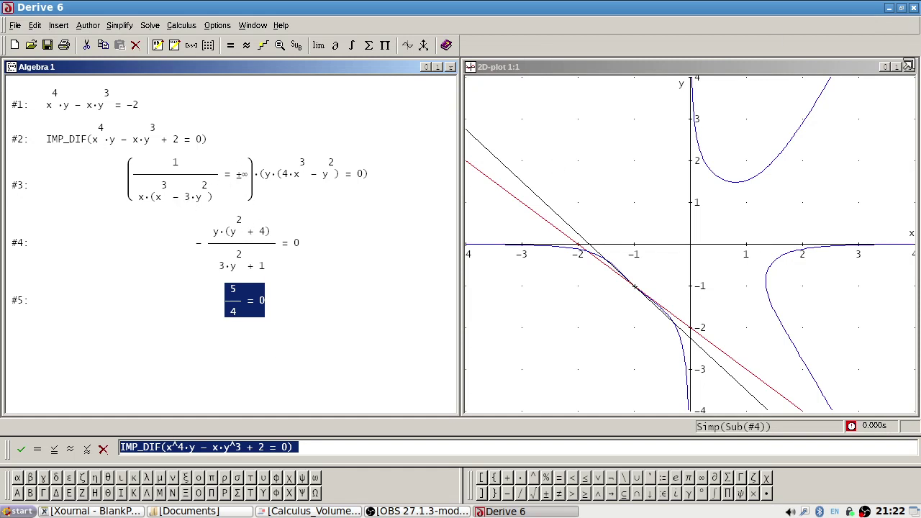
Edit expression #2 to IMP_DIF(x^4·y - x·y^3 + 2) without the "= 0" and delete the old results below it
{"action": "right_click", "coordinate": [149, 143]}
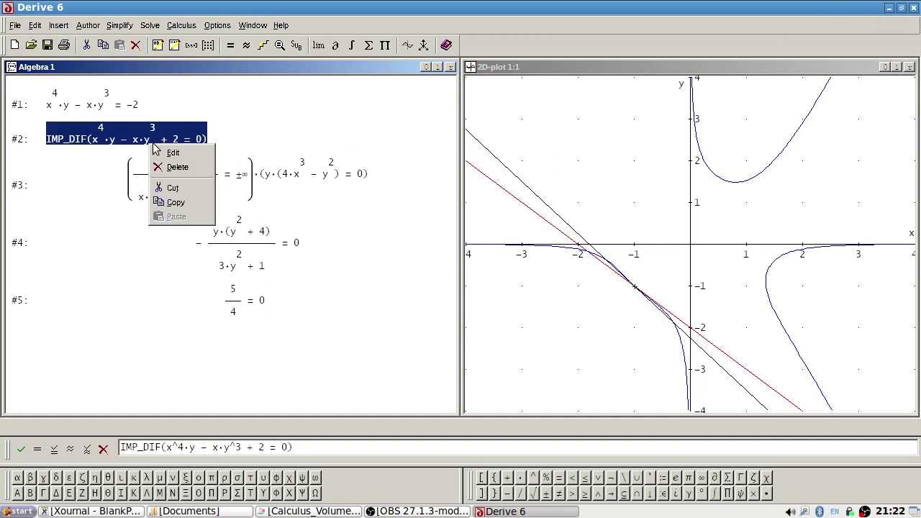
{"action": "left_click", "coordinate": [161, 154]}
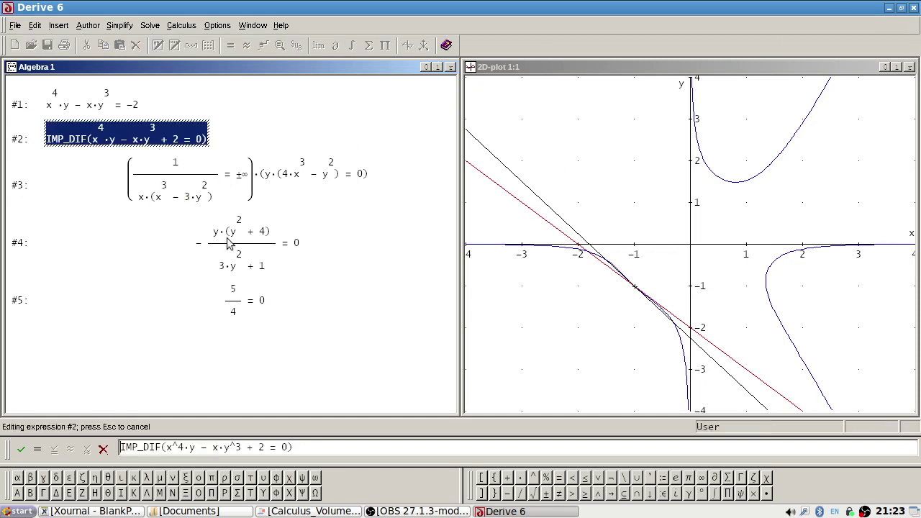
{"action": "left_click", "coordinate": [288, 448]}
{"action": "key", "text": "BackSpace"}
{"action": "key", "text": "BackSpace"}
{"action": "key", "text": "BackSpace"}
{"action": "key", "text": "BackSpace"}
{"action": "key", "text": "Return"}
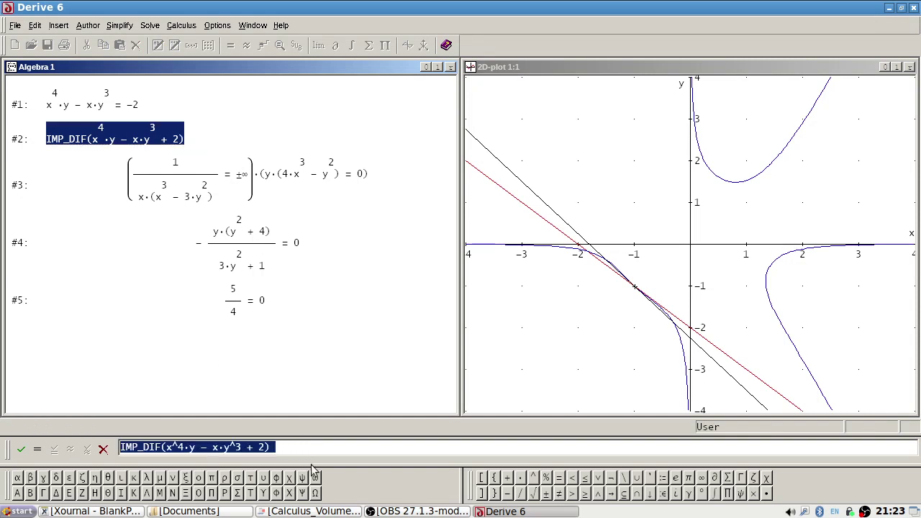
{"action": "left_click", "coordinate": [263, 181]}
{"action": "key", "text": "Delete"}
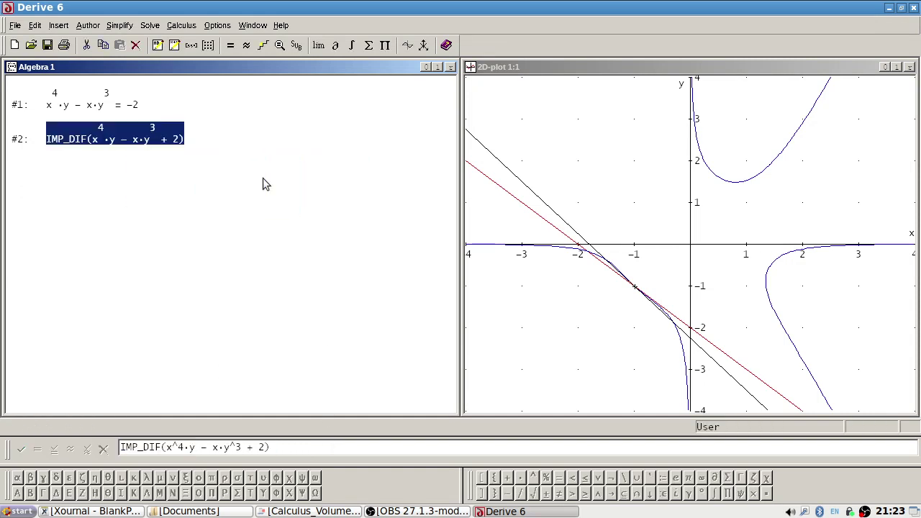
Simplify the IMP_DIF expression #2, substitute -1 for x in the resulting derivative, and simplify it
{"action": "left_click", "coordinate": [119, 25]}
{"action": "left_click", "coordinate": [133, 36]}
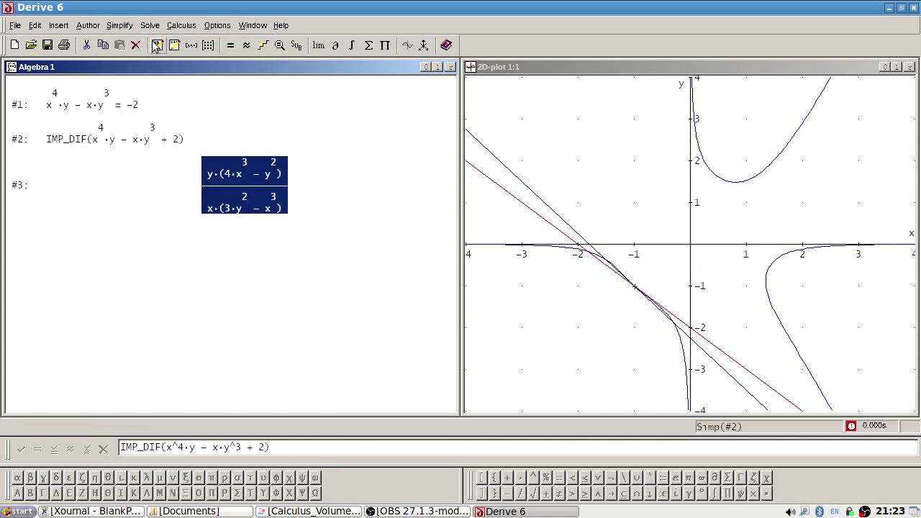
{"action": "left_click", "coordinate": [296, 45]}
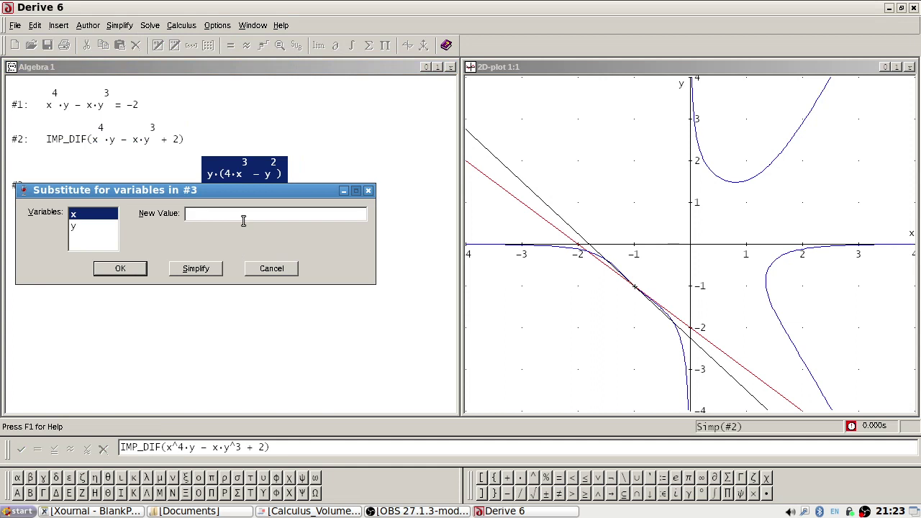
{"action": "type", "text": "-1"}
{"action": "left_click", "coordinate": [205, 274]}
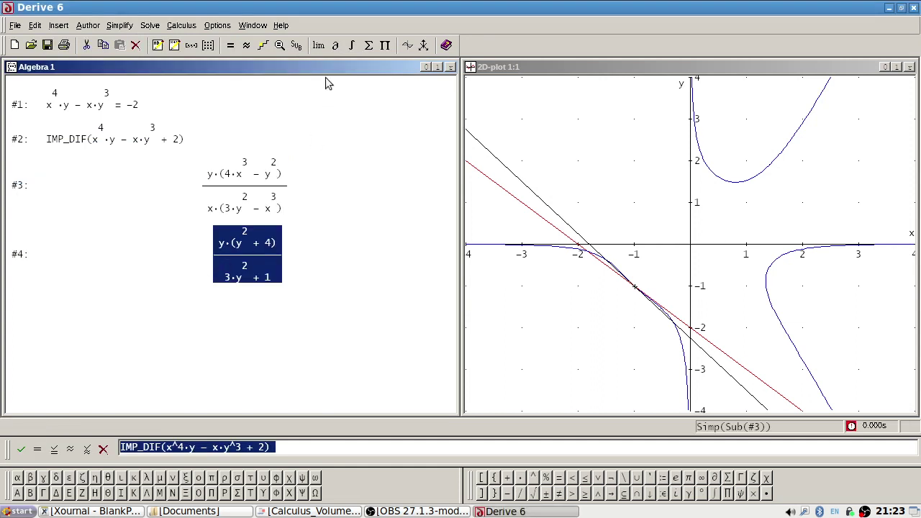
{"action": "left_click", "coordinate": [297, 45]}
{"action": "type", "text": "-2"}
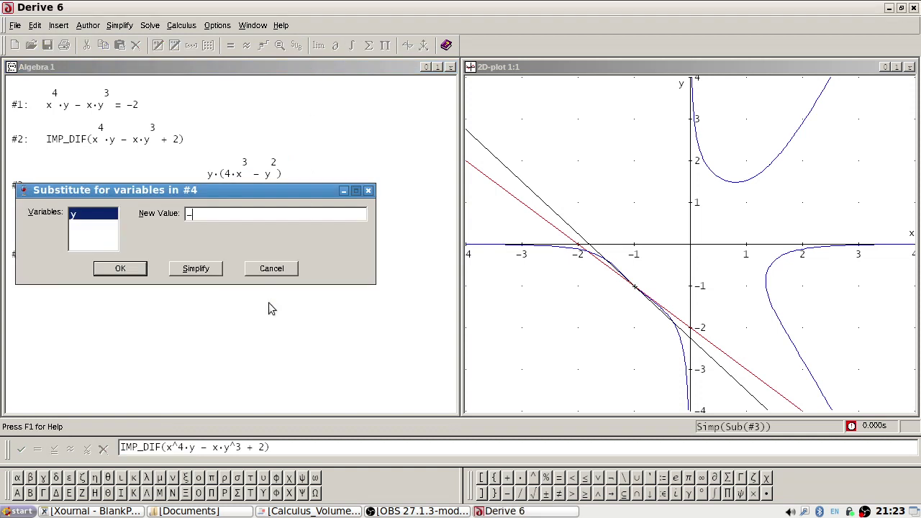
{"action": "left_click", "coordinate": [209, 276]}
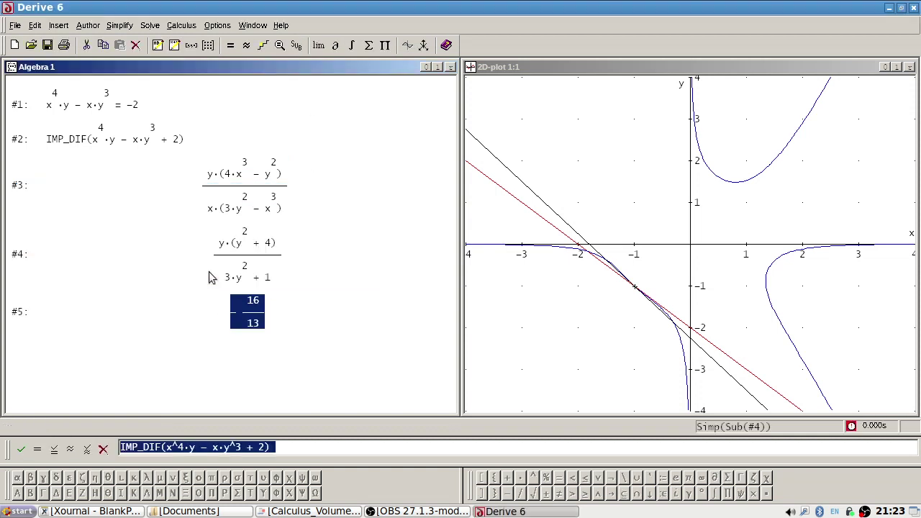
Substitute -1 for y in expression #4 and simplify it, replacing the wrong result #5
{"action": "left_click", "coordinate": [252, 262]}
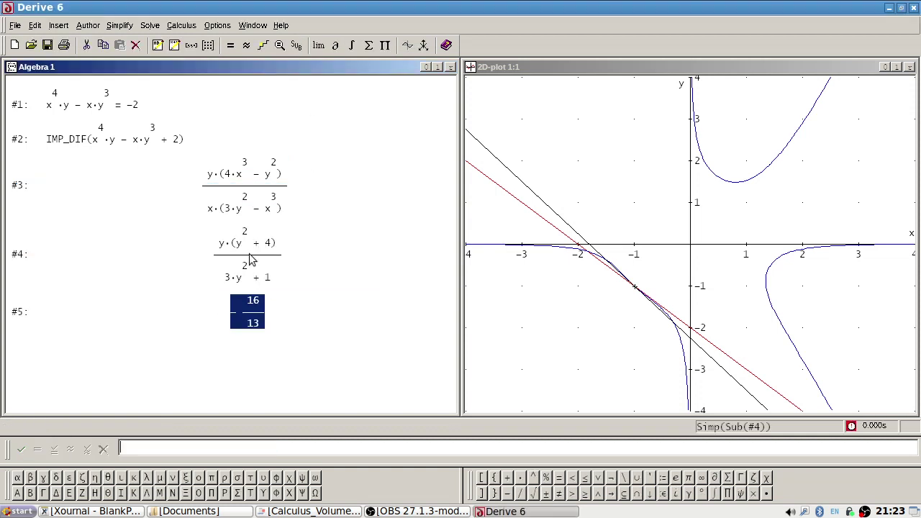
{"action": "left_click", "coordinate": [298, 45]}
{"action": "type", "text": "-"}
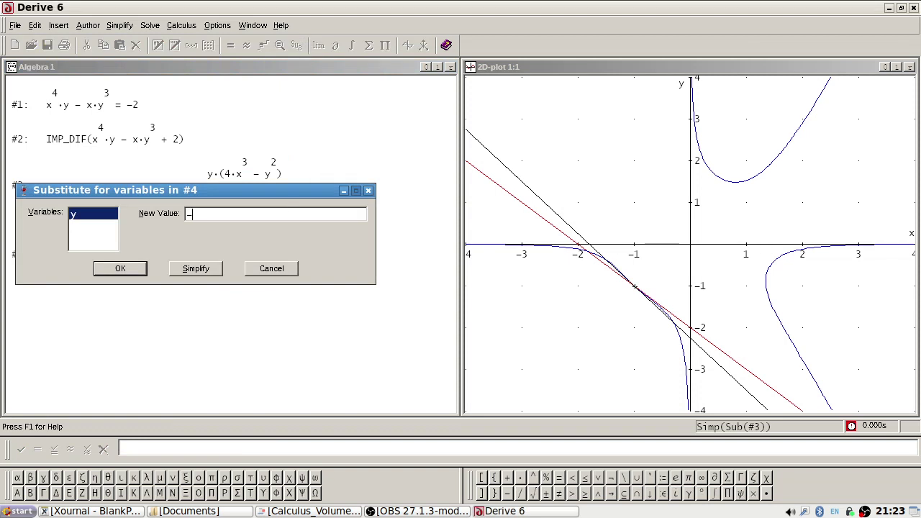
{"action": "type", "text": "1"}
{"action": "left_click", "coordinate": [213, 268]}
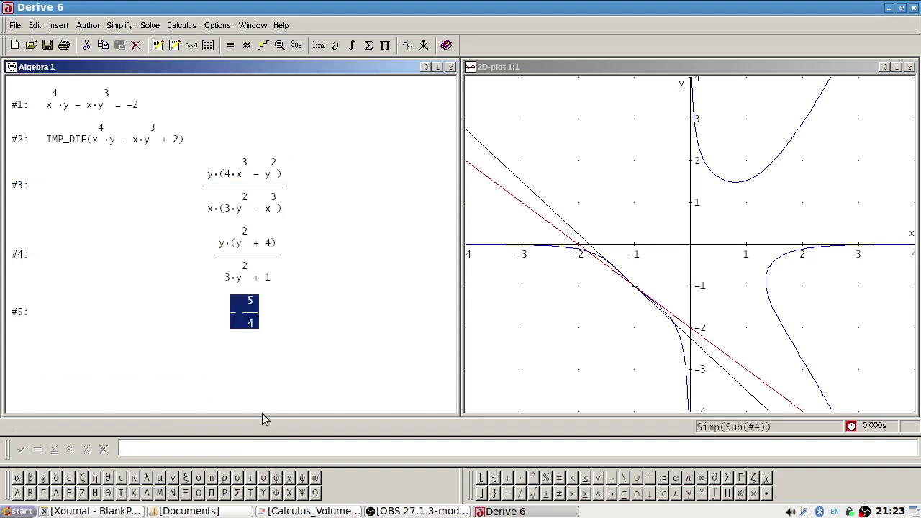
Enter the tangent line as y--1=#5(x--1), close the old plot window, and plot the line in a new 2D-plot window
{"action": "type", "text": "y--1=#5(x--1"}
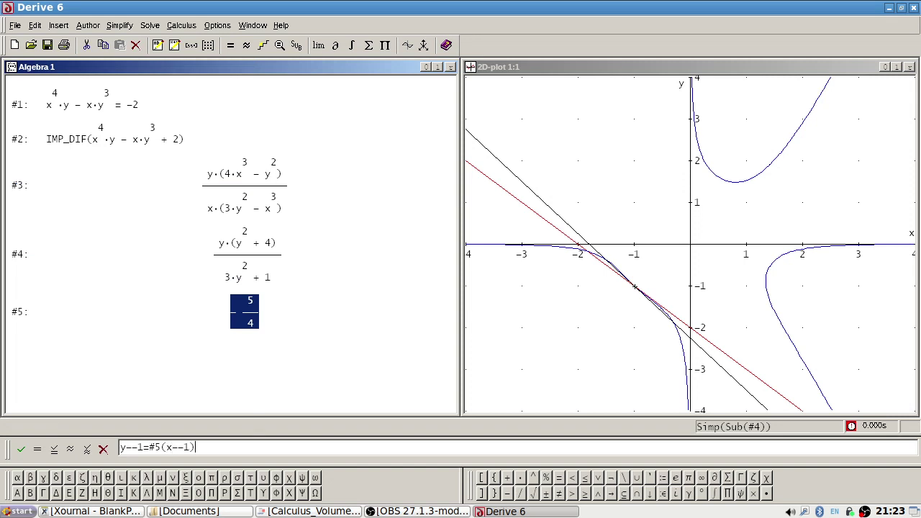
{"action": "key", "text": "Return"}
{"action": "left_click", "coordinate": [910, 66]}
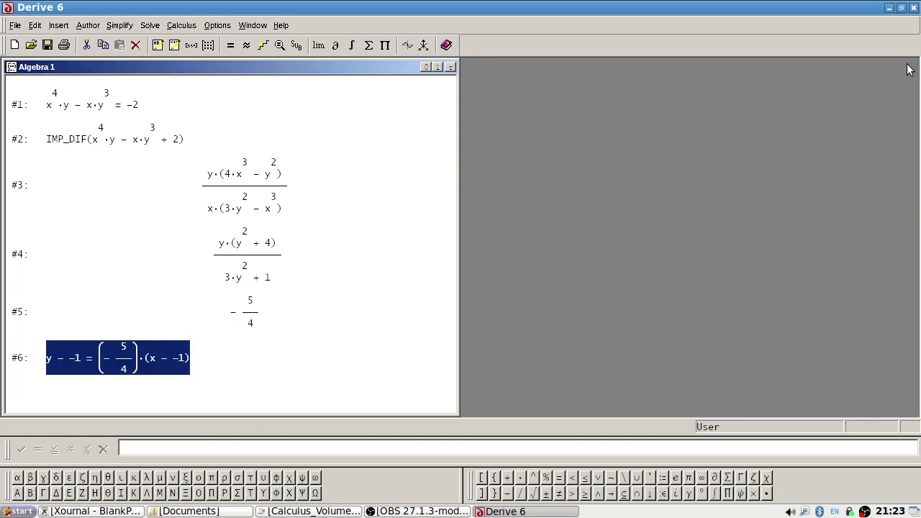
{"action": "left_click", "coordinate": [407, 45]}
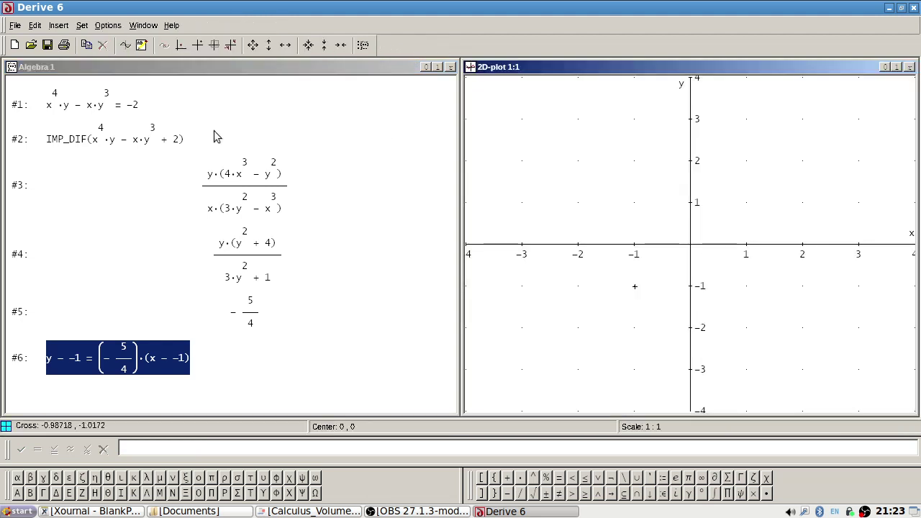
{"action": "left_click", "coordinate": [124, 46]}
Add the original equation #1 to the plot with the tangent line
{"action": "left_click", "coordinate": [120, 102]}
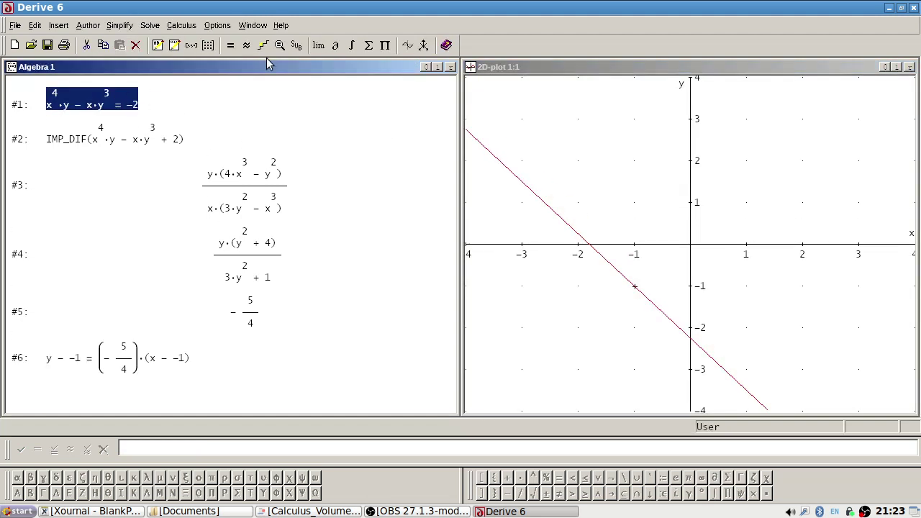
{"action": "left_click", "coordinate": [407, 45]}
{"action": "left_click", "coordinate": [124, 45]}
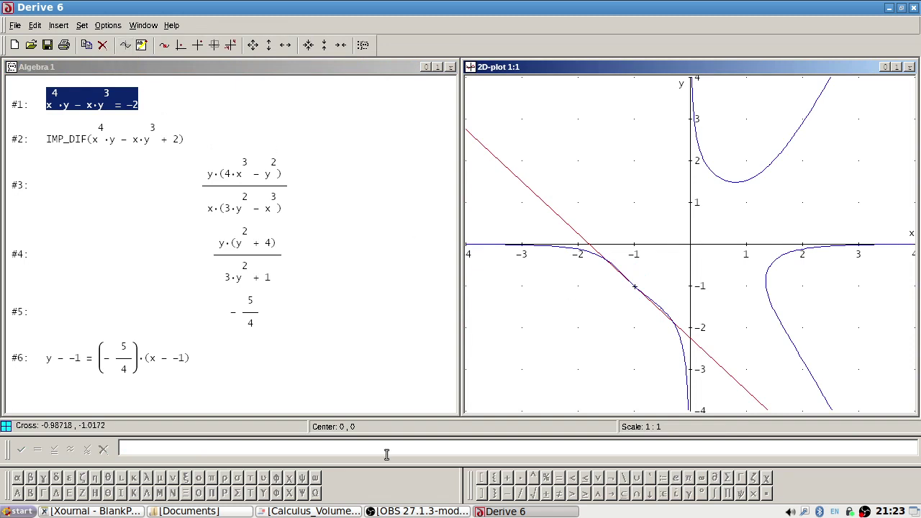
Compare the handwritten derivation in Xournal with the computed slope, and return to the algebra expressions in Derive 6
{"action": "left_click", "coordinate": [128, 511]}
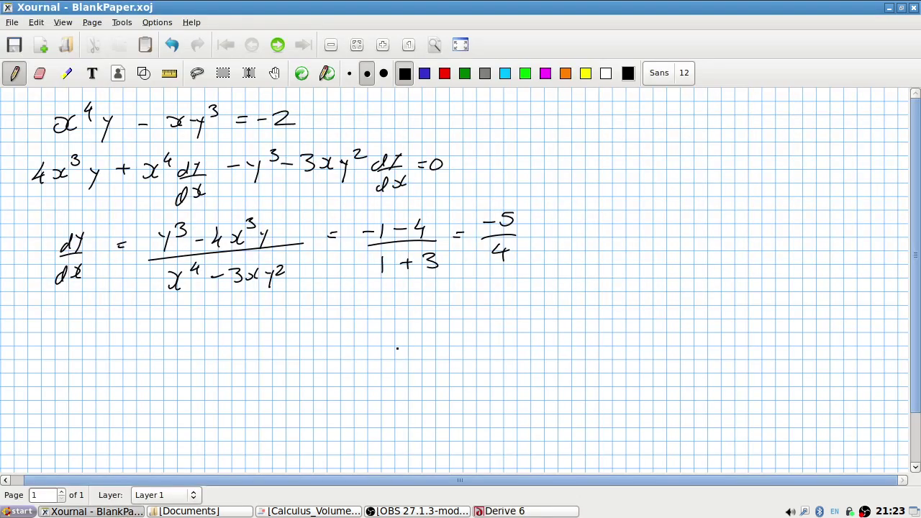
{"action": "key", "text": "alt+Tab"}
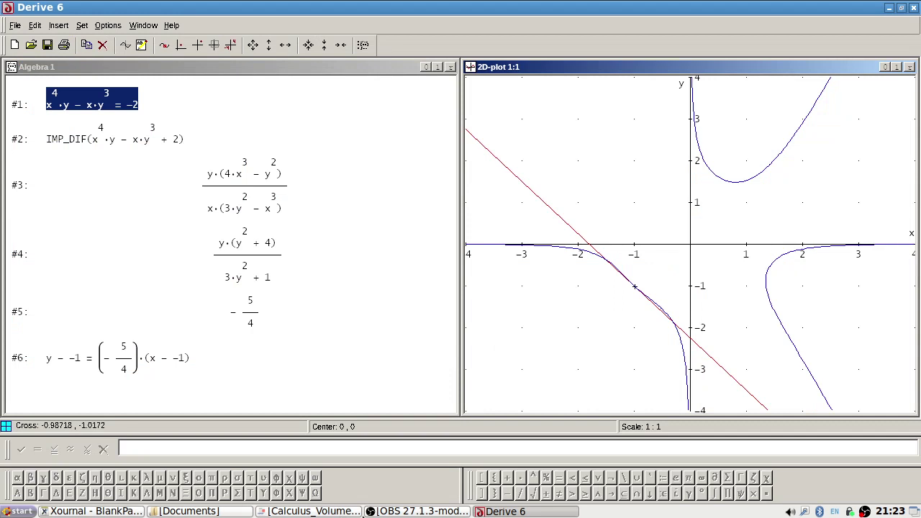
{"action": "left_click", "coordinate": [118, 148]}
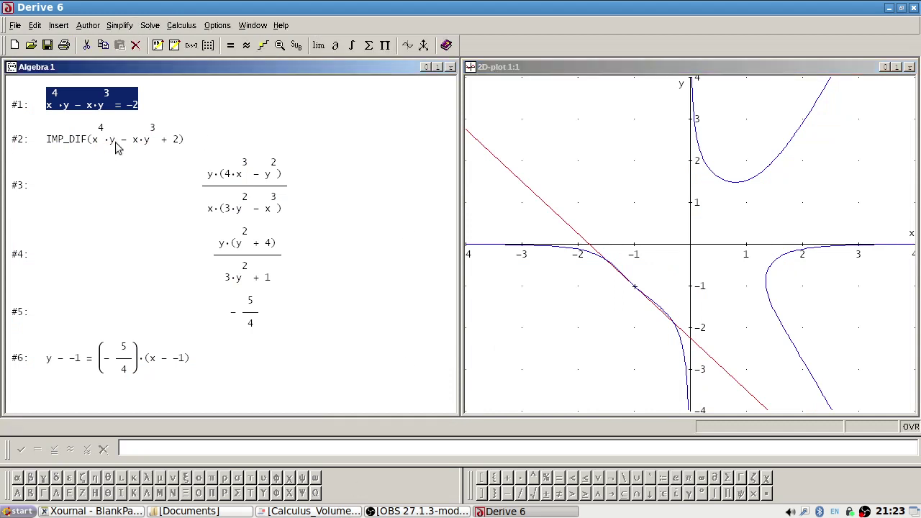
Delete all of exercise 310's expressions and close its 2D-plot window
{"action": "left_click", "coordinate": [248, 190]}
{"action": "key", "text": "Delete"}
{"action": "key", "text": "Delete"}
{"action": "key", "text": "Delete"}
{"action": "key", "text": "Delete"}
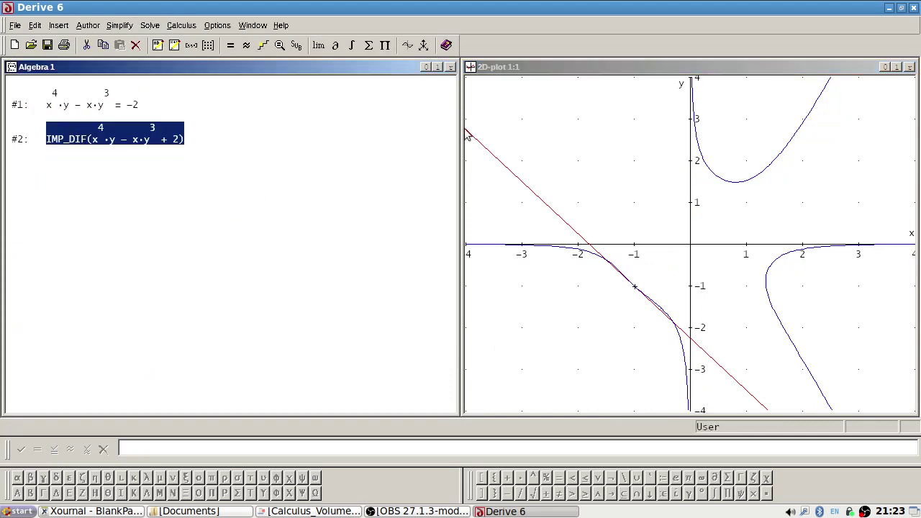
{"action": "left_click", "coordinate": [909, 66]}
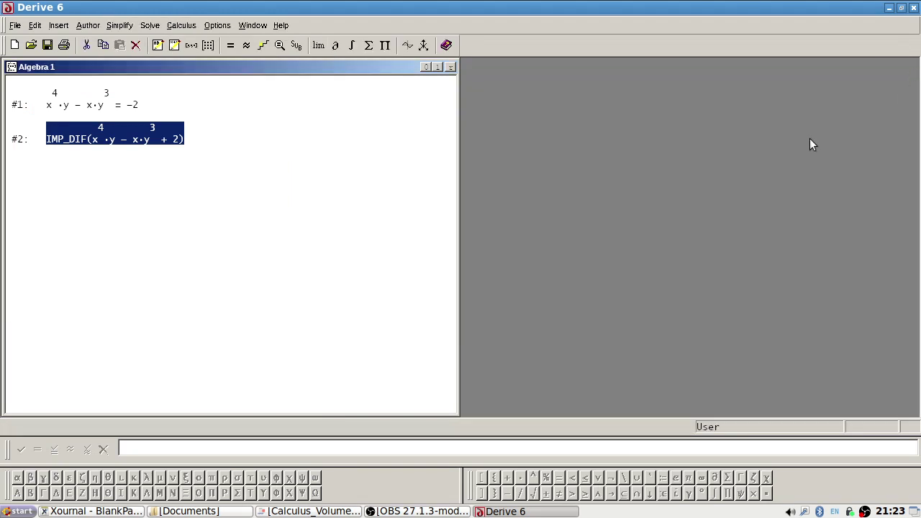
{"action": "left_click", "coordinate": [339, 510]}
{"action": "key", "text": "alt+Tab"}
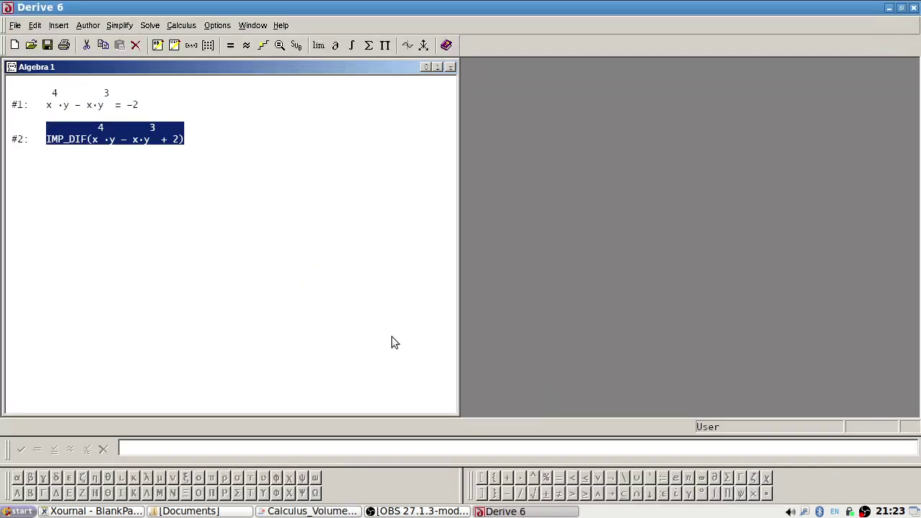
{"action": "left_click", "coordinate": [119, 114]}
{"action": "key", "text": "Delete"}
{"action": "key", "text": "Delete"}
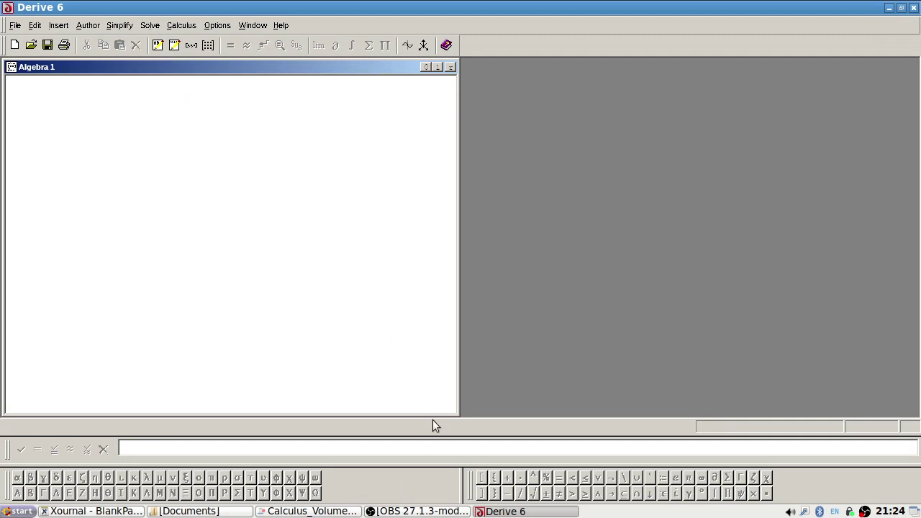
Enter exercise 311's equation from the Calculus Volume 1 PDF as the expression x^2y^2+5xy-14
{"action": "left_click", "coordinate": [440, 449]}
{"action": "type", "text": "x^2"}
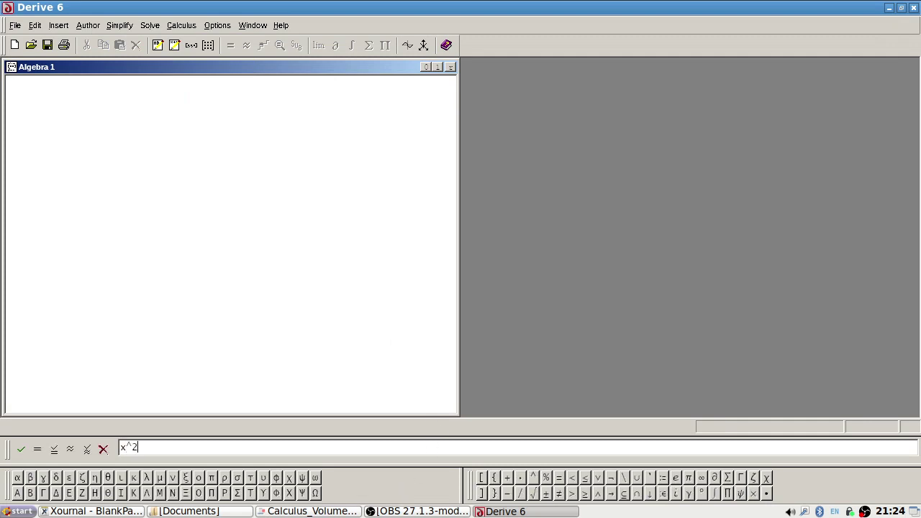
{"action": "key", "text": "alt+Tab"}
{"action": "key", "text": "alt+Tab"}
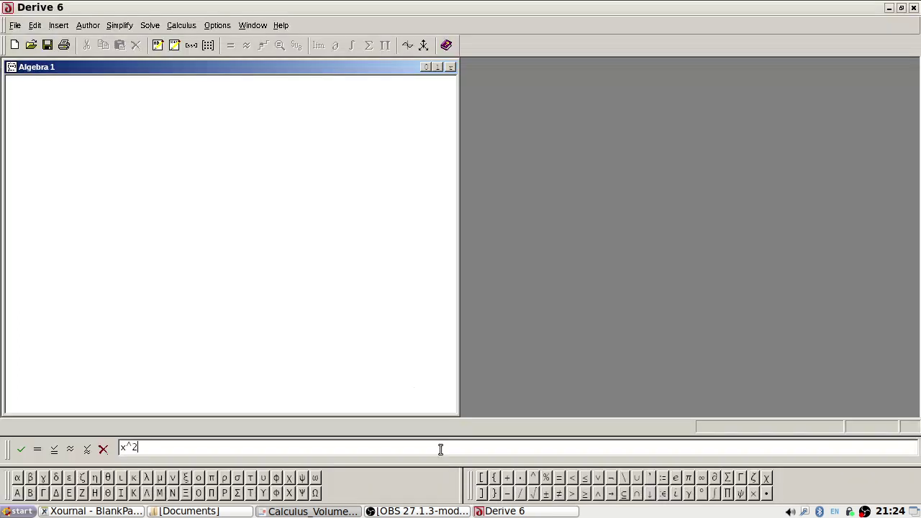
{"action": "type", "text": "y^2"}
{"action": "key", "text": "alt+Tab"}
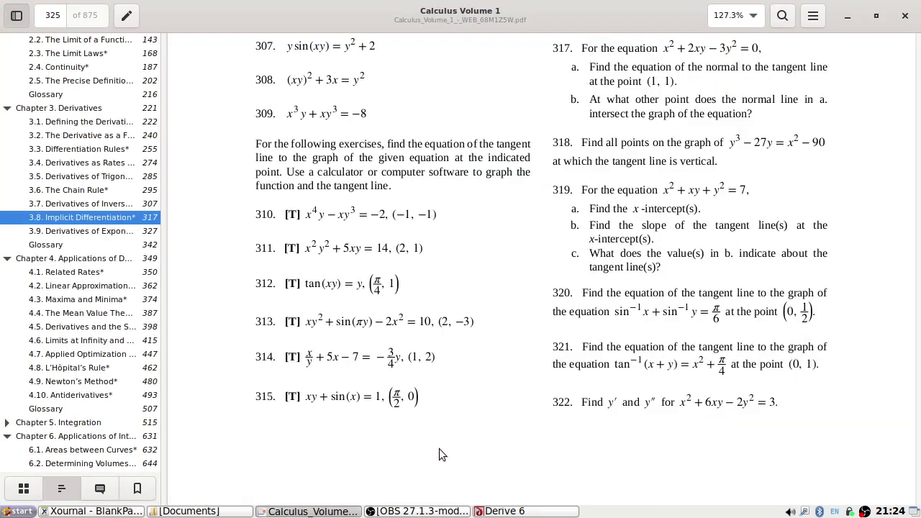
{"action": "key", "text": "alt+Tab"}
{"action": "type", "text": "+5"}
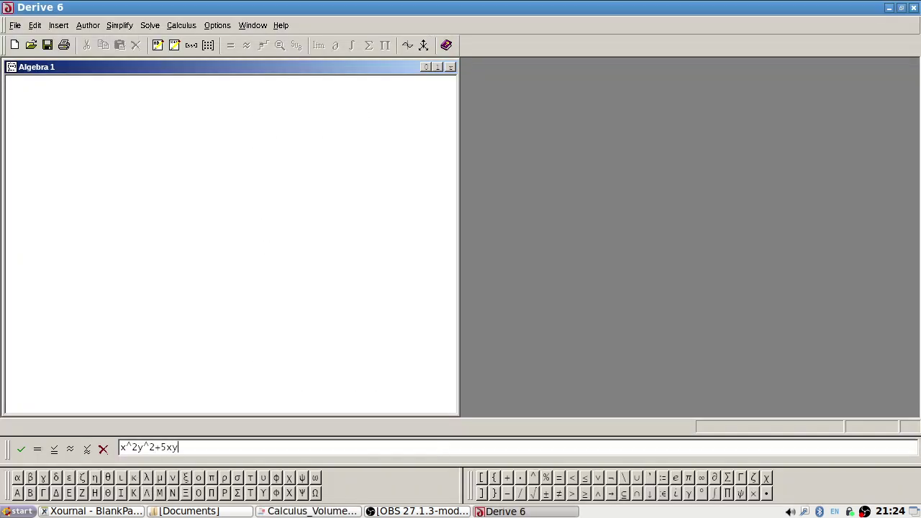
{"action": "type", "text": "xy"}
{"action": "key", "text": "alt+Tab"}
{"action": "key", "text": "alt+Tab"}
{"action": "key", "text": "alt+Tab"}
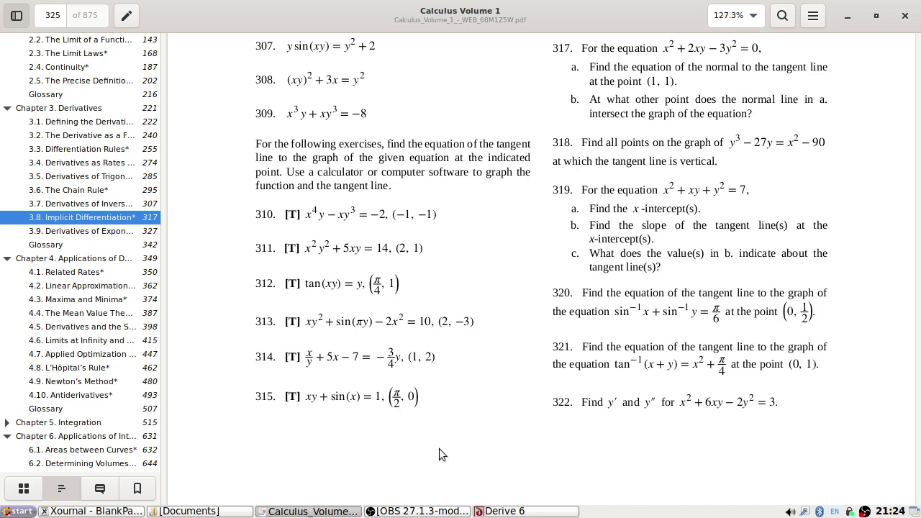
{"action": "key", "text": "alt+Tab"}
{"action": "key", "text": "Return"}
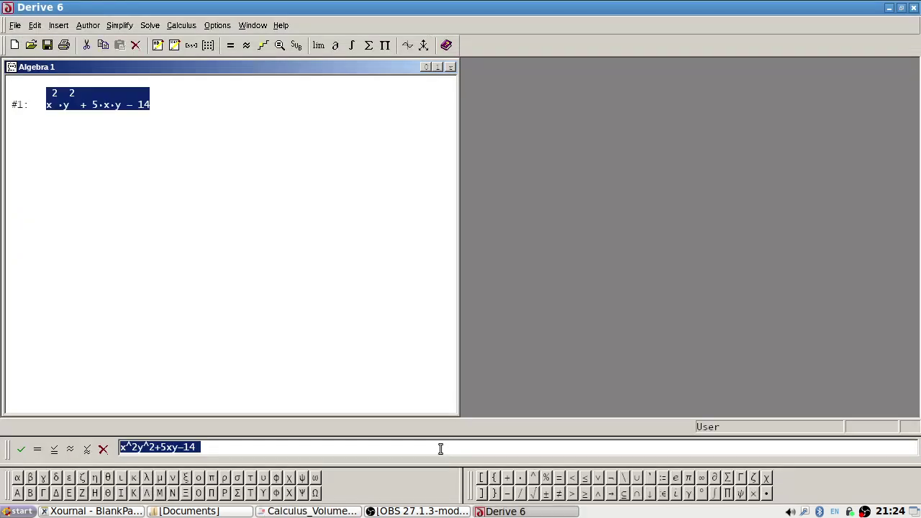
Author the implicit derivative IMP_DIF(#1,x,y) and simplify it
{"action": "type", "text": "IOMP_"}
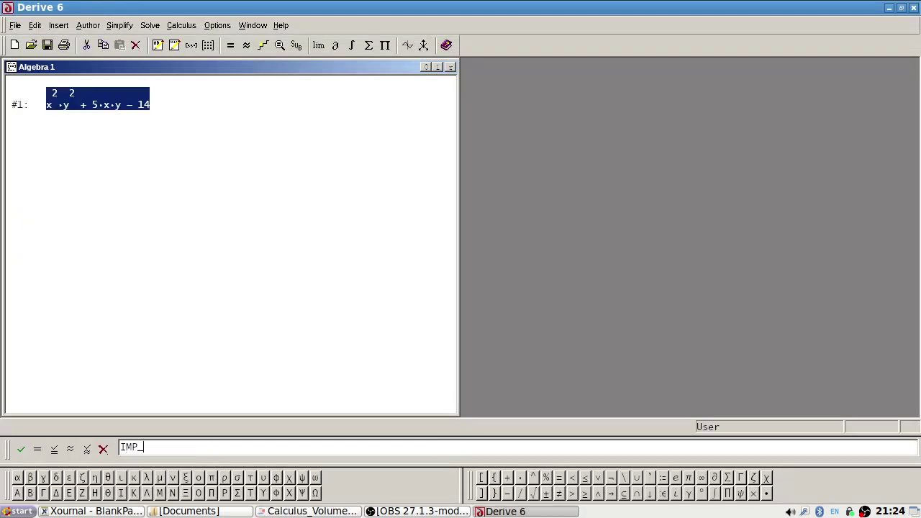
{"action": "type", "text": "DIF(#1,2,"}
{"action": "key", "text": "alt+Tab"}
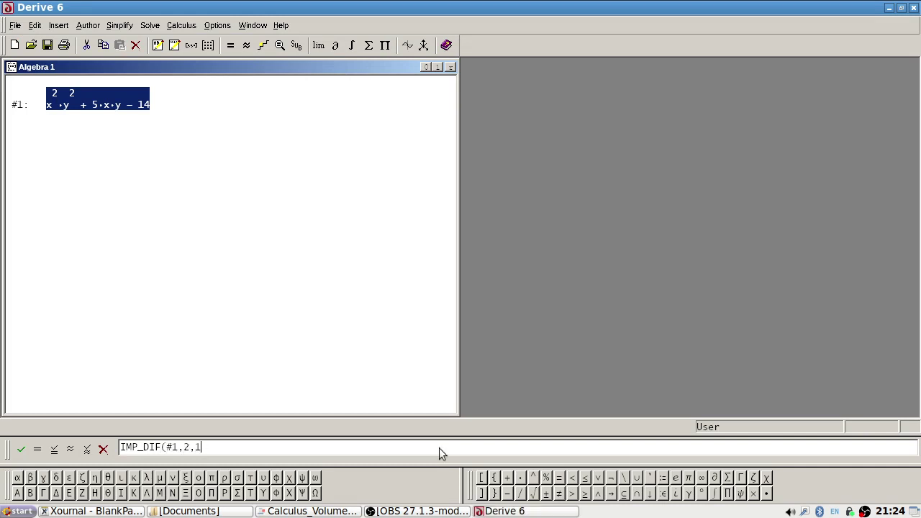
{"action": "key", "text": "alt+Tab"}
{"action": "type", "text": "1)"}
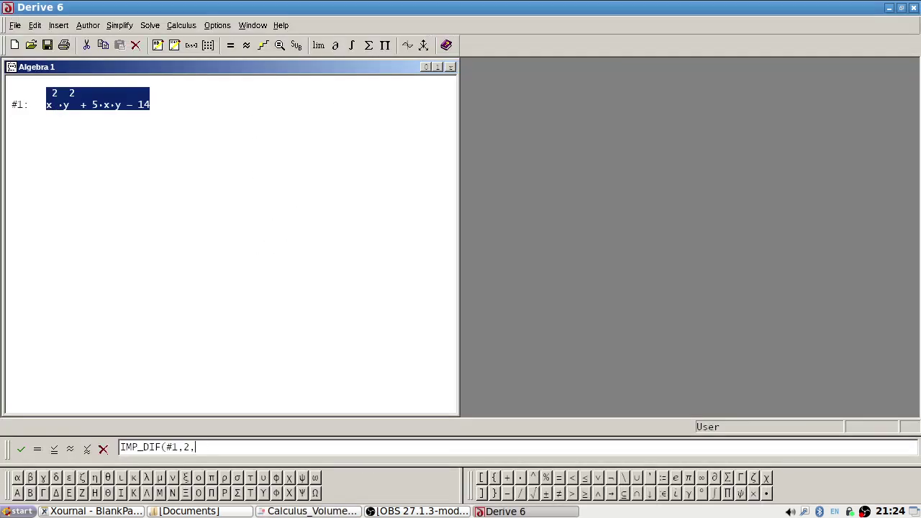
{"action": "key", "text": "Return"}
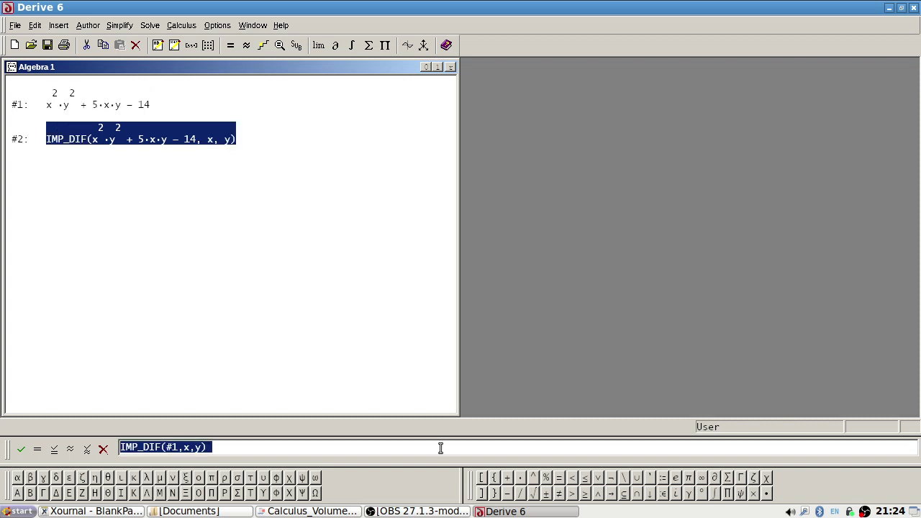
{"action": "left_click", "coordinate": [120, 26]}
{"action": "left_click", "coordinate": [130, 40]}
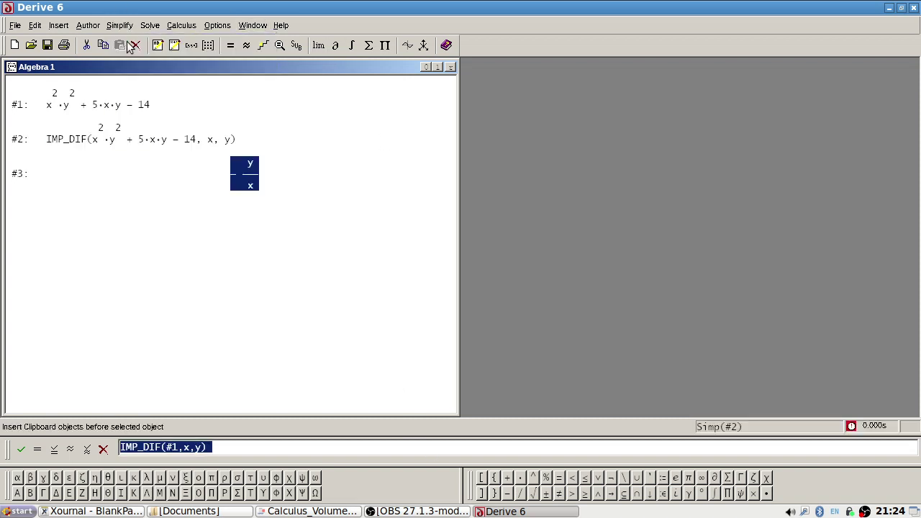
Substitute 2 for x in derivative #3 and 1 for y in the result, simplifying each substitution
{"action": "left_click", "coordinate": [295, 45]}
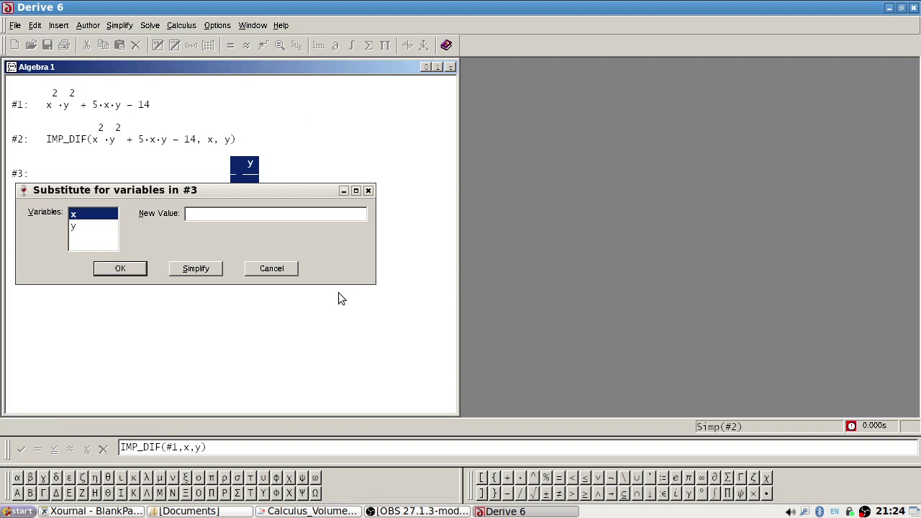
{"action": "left_click", "coordinate": [215, 213]}
{"action": "type", "text": "2"}
{"action": "left_click", "coordinate": [218, 268]}
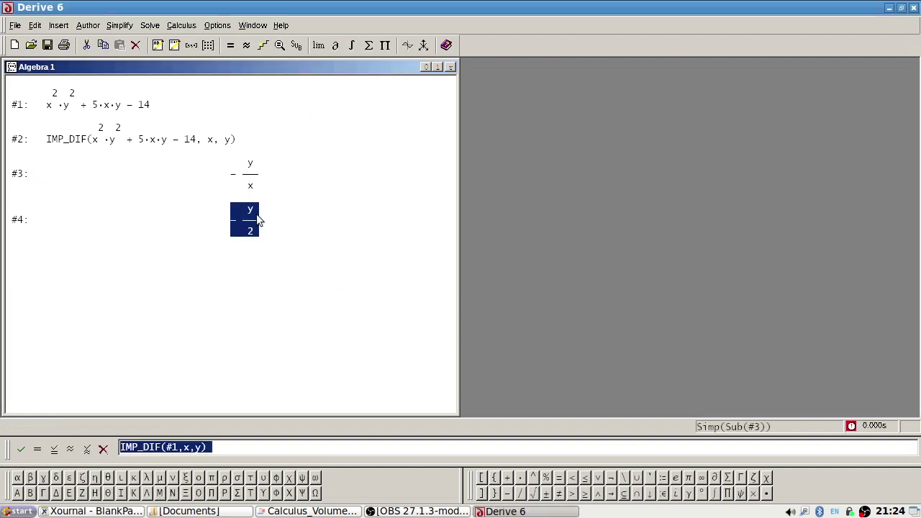
{"action": "left_click", "coordinate": [296, 46]}
{"action": "type", "text": "1"}
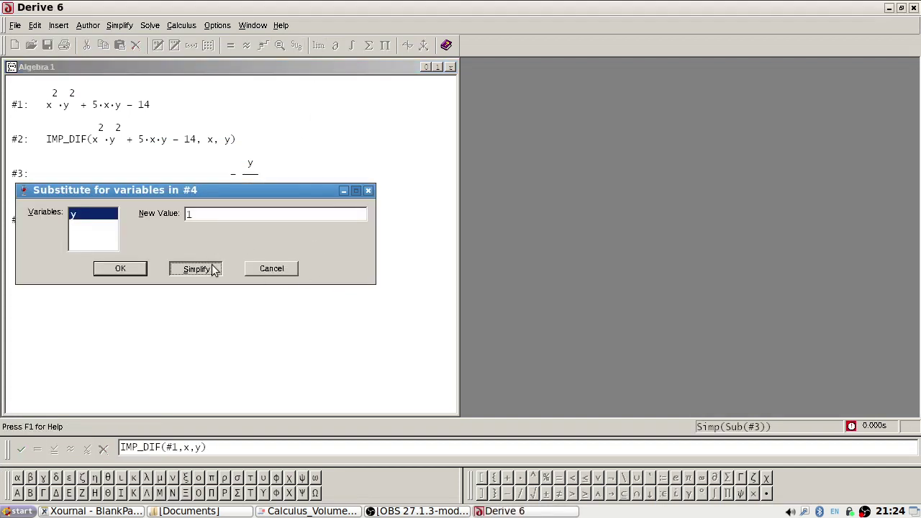
{"action": "left_click", "coordinate": [213, 266]}
Enter the tangent line as y-1=#5(x-2) and plot it in a new 2D-plot window
{"action": "type", "text": "y-"}
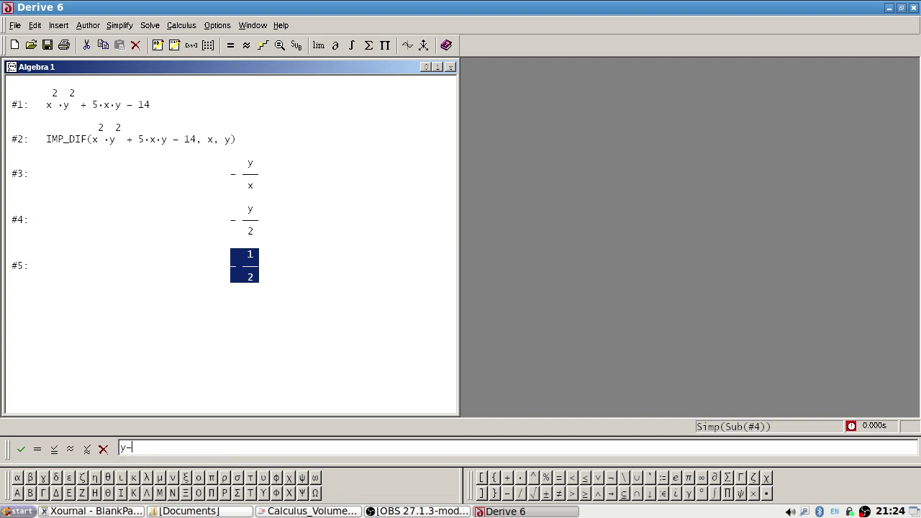
{"action": "key", "text": "alt+Tab"}
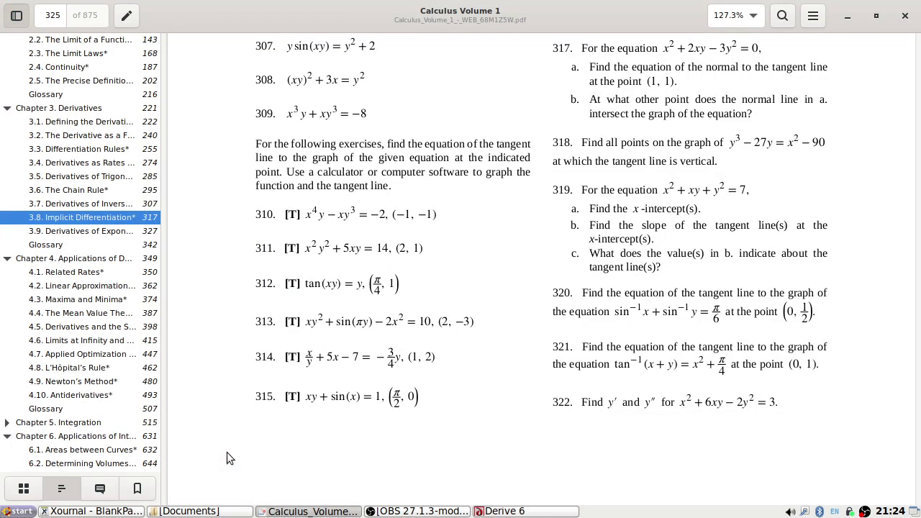
{"action": "key", "text": "alt+Tab"}
{"action": "type", "text": "-1=#5(x"}
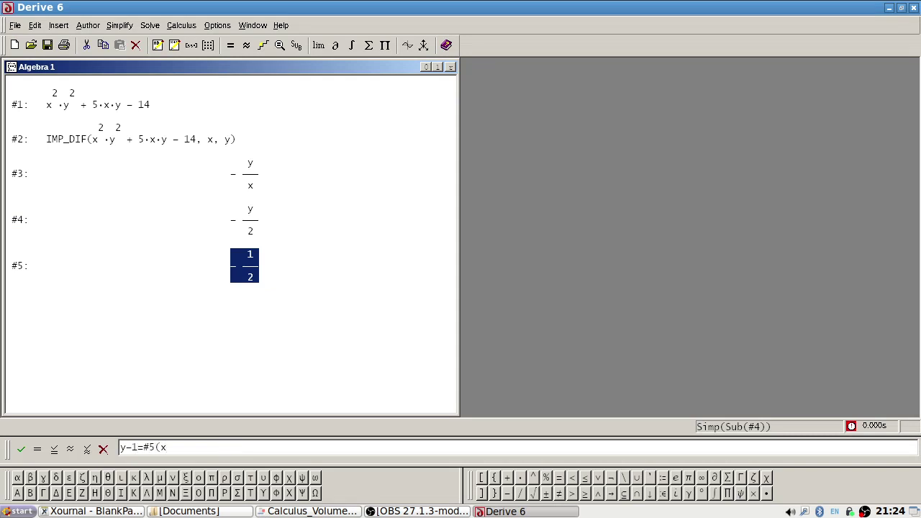
{"action": "key", "text": "alt+Tab"}
{"action": "key", "text": "alt+Tab"}
{"action": "type", "text": "-2)"}
{"action": "key", "text": "Return"}
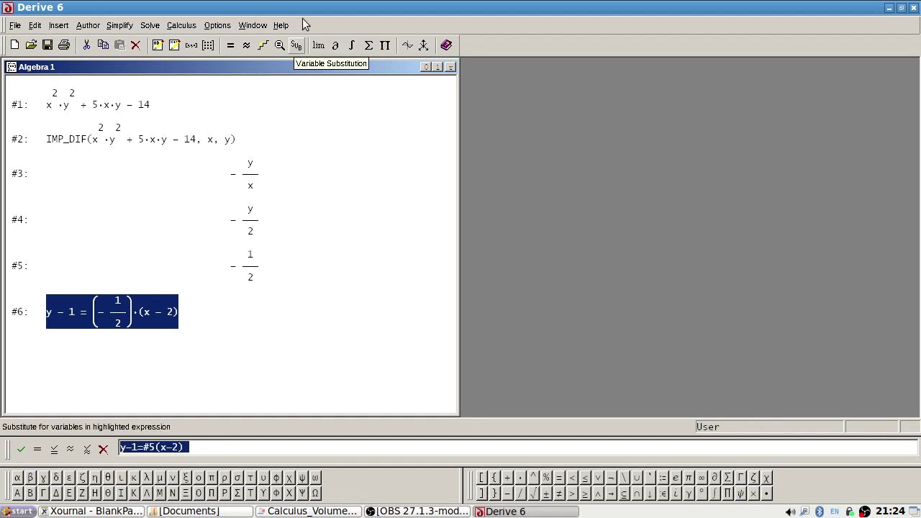
{"action": "left_click", "coordinate": [408, 45]}
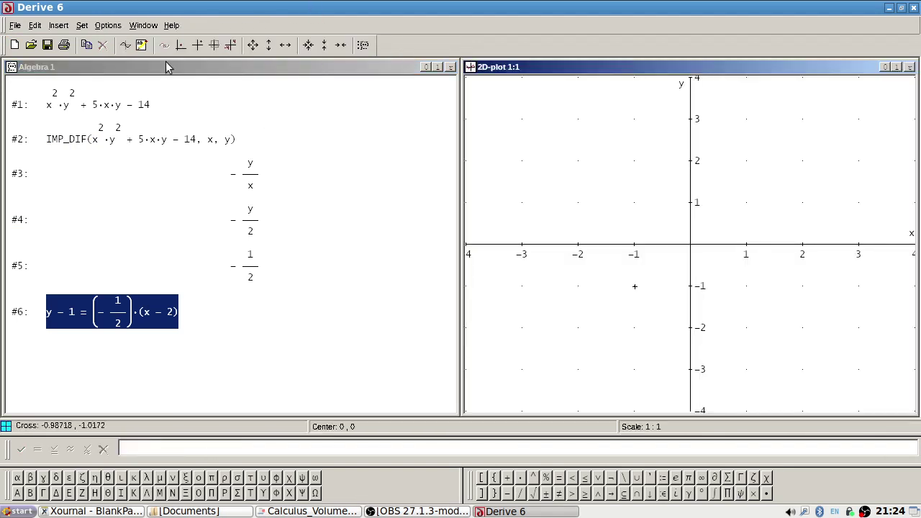
{"action": "left_click", "coordinate": [125, 46]}
Try to add expression #1 to the tangent line's plot
{"action": "left_click", "coordinate": [124, 104]}
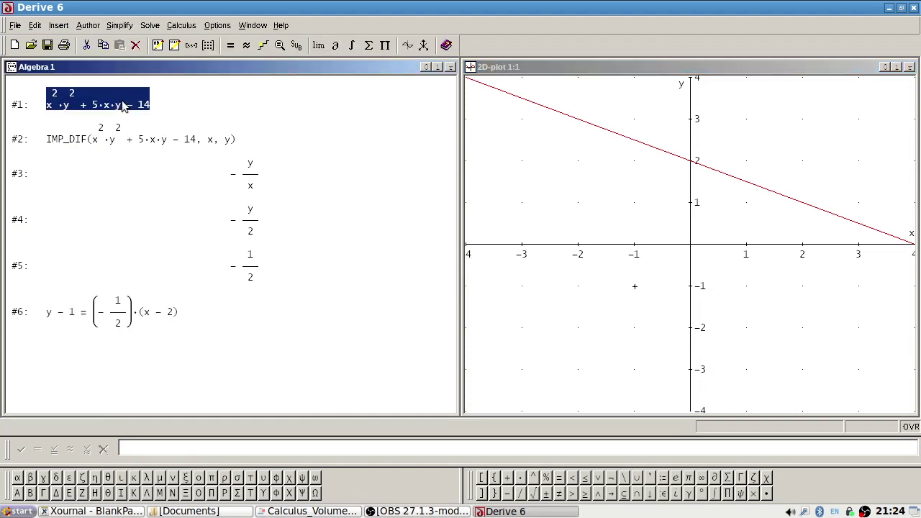
{"action": "left_click", "coordinate": [407, 45]}
{"action": "left_click", "coordinate": [124, 45]}
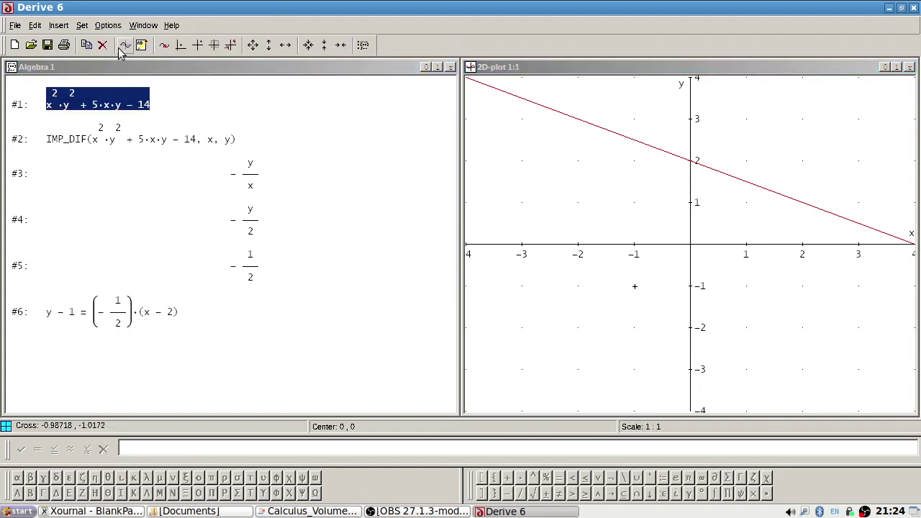
{"action": "left_click", "coordinate": [468, 277]}
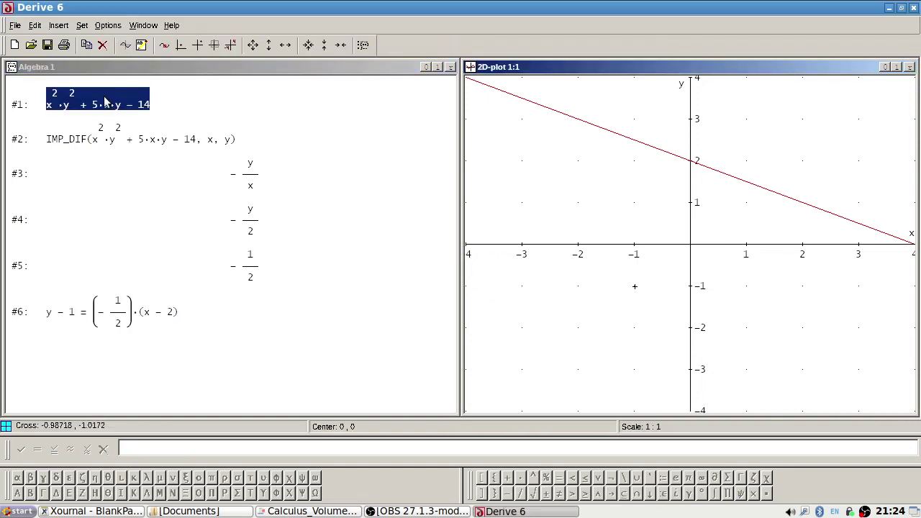
Edit expression #1 into an equation by appending = 0, and plot it with the tangent line
{"action": "left_click", "coordinate": [108, 104]}
{"action": "right_click", "coordinate": [108, 103]}
{"action": "left_click", "coordinate": [137, 112]}
{"action": "key", "text": "End"}
{"action": "type", "text": "= 0"}
{"action": "key", "text": "Return"}
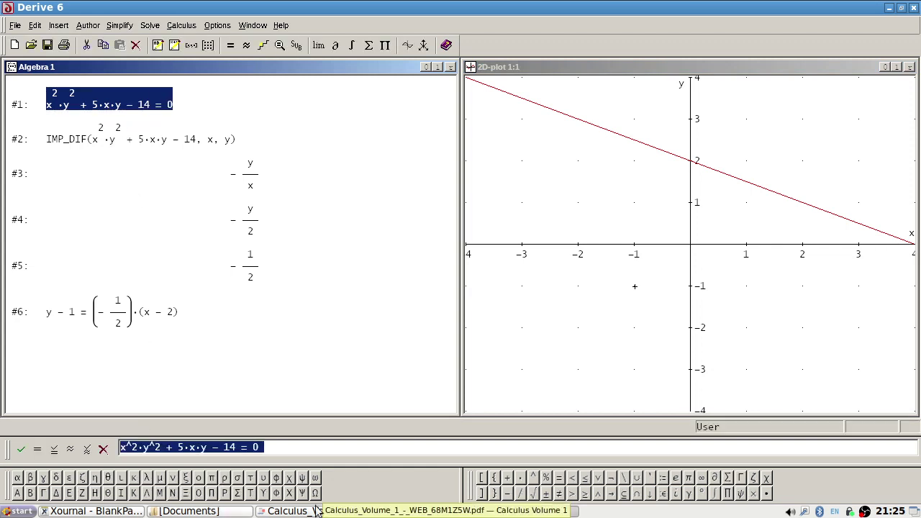
{"action": "left_click", "coordinate": [405, 46]}
{"action": "left_click", "coordinate": [124, 46]}
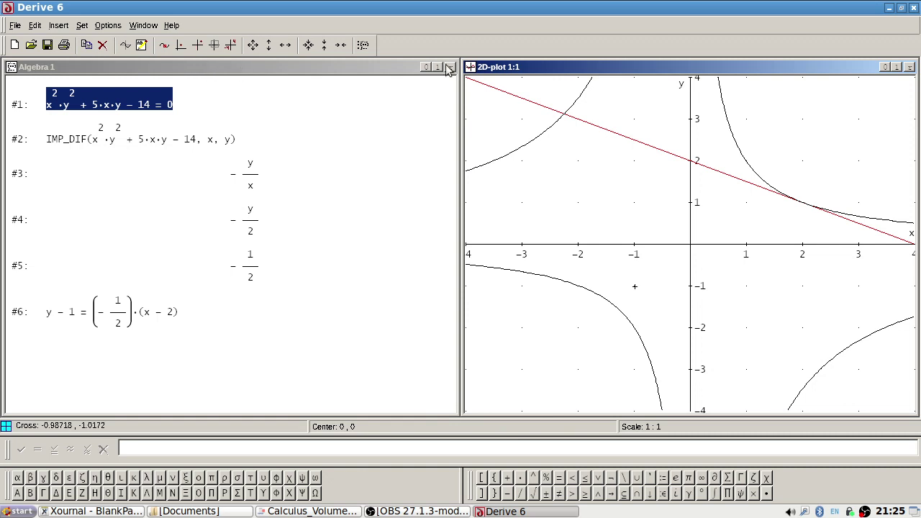
Edit IMP_DIF expression #2 by inserting 0 after the 14, and simplify it
{"action": "left_click", "coordinate": [320, 70]}
{"action": "left_click", "coordinate": [164, 144]}
{"action": "right_click", "coordinate": [164, 144]}
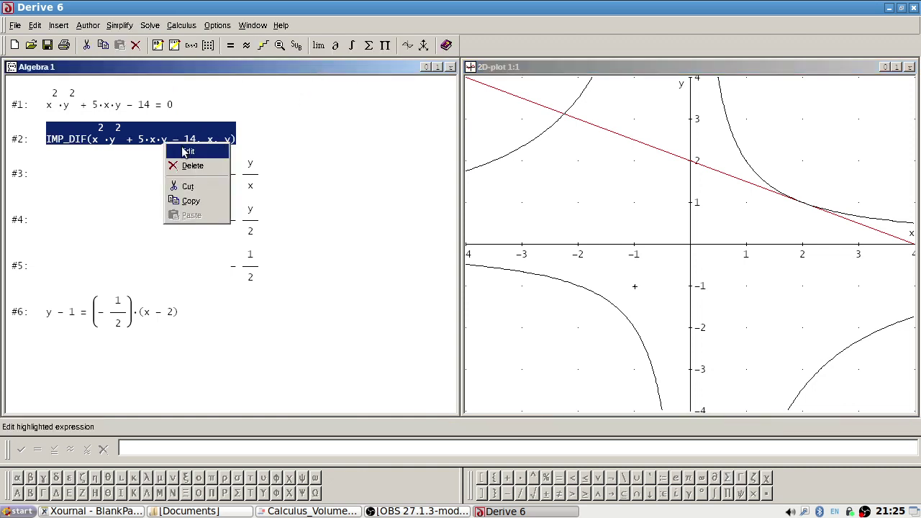
{"action": "left_click", "coordinate": [184, 149]}
{"action": "left_click", "coordinate": [281, 446]}
{"action": "type", "text": "0"}
{"action": "key", "text": "Return"}
{"action": "left_click", "coordinate": [119, 25]}
{"action": "left_click", "coordinate": [136, 37]}
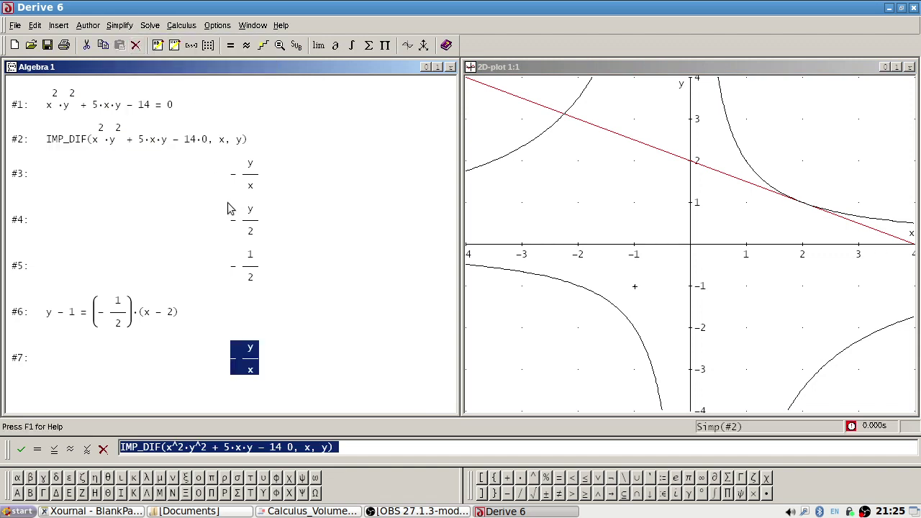
Change the first argument of IMP_DIF expression #2 to x^2·y^2 + 5·x·y - 14=0 and simplify it
{"action": "right_click", "coordinate": [192, 146]}
{"action": "left_click", "coordinate": [210, 157]}
{"action": "left_click", "coordinate": [287, 448]}
{"action": "key", "text": "BackSpace"}
{"action": "type", "text": "="}
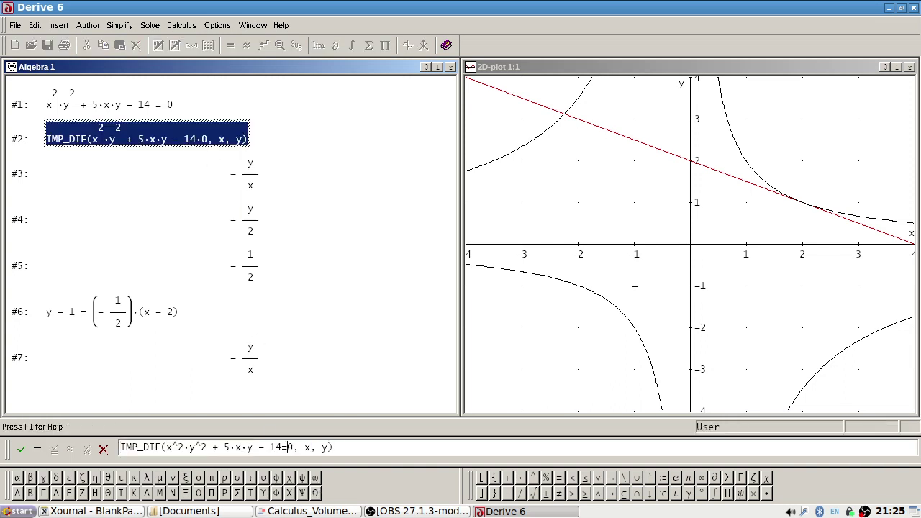
{"action": "key", "text": "Return"}
{"action": "left_click", "coordinate": [121, 26]}
{"action": "left_click", "coordinate": [134, 38]}
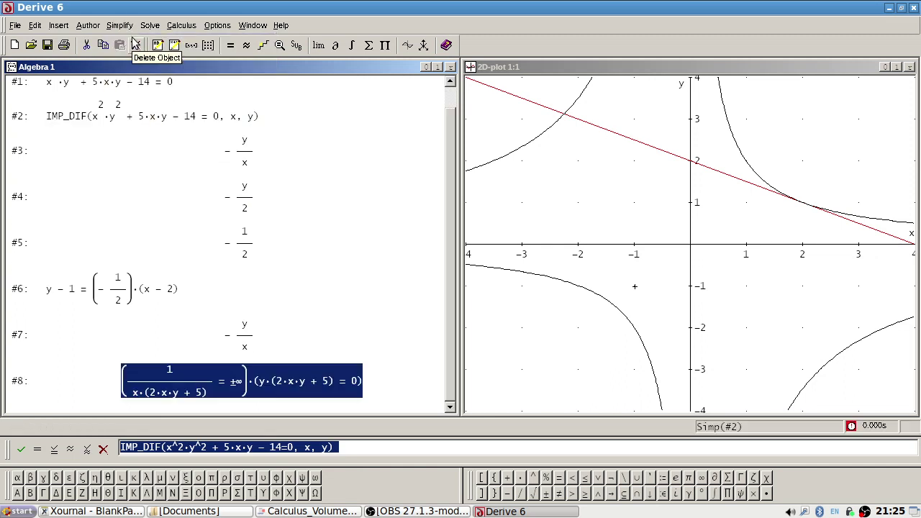
Delete all of exercise 311's expressions and close its 2D-plot window
{"action": "left_click", "coordinate": [252, 333]}
{"action": "key", "text": "Delete"}
{"action": "key", "text": "Delete"}
{"action": "key", "text": "Delete"}
{"action": "key", "text": "Delete"}
{"action": "key", "text": "Delete"}
{"action": "key", "text": "Delete"}
{"action": "key", "text": "Delete"}
{"action": "key", "text": "Delete"}
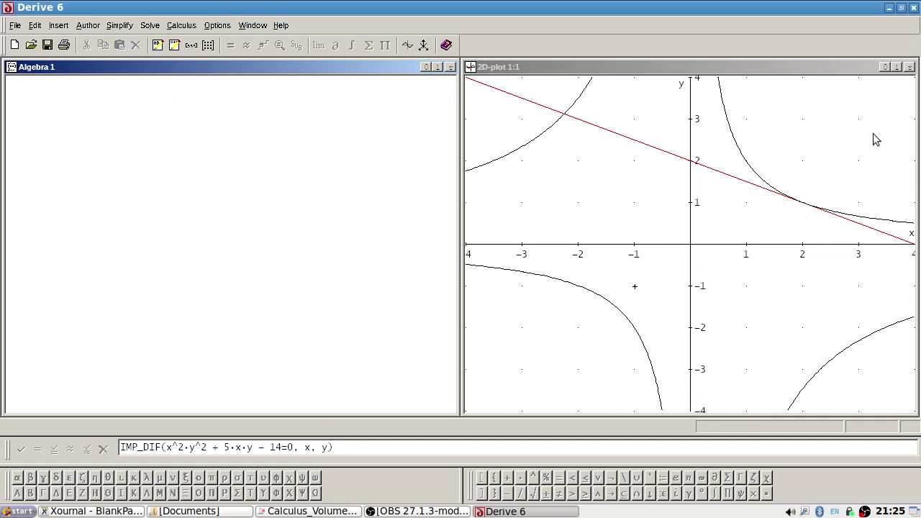
{"action": "left_click", "coordinate": [910, 66]}
Enter the curve equation of exercise 312 from the textbook as the expression tan(xy) - y
{"action": "key", "text": "alt+Tab"}
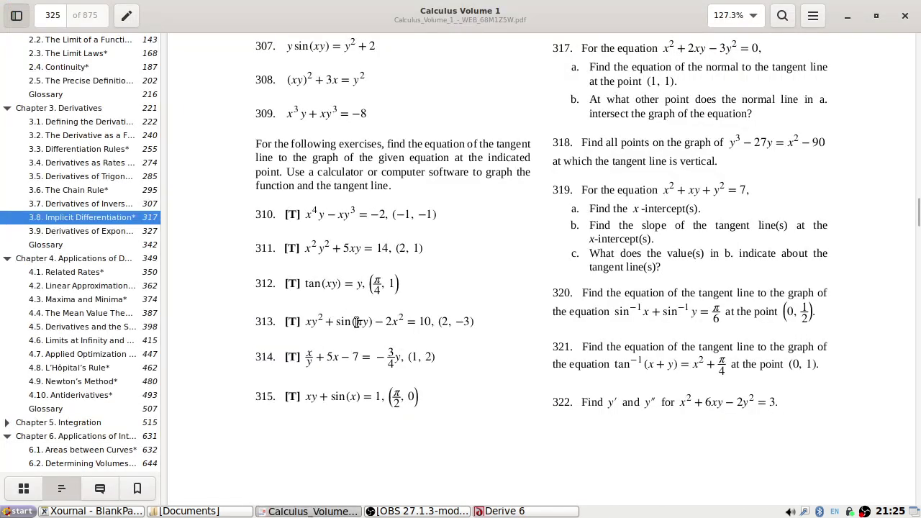
{"action": "key", "text": "alt+Tab"}
{"action": "left_click", "coordinate": [257, 448]}
{"action": "type", "text": "tan(xy)"}
{"action": "key", "text": "alt+Tab"}
{"action": "key", "text": "alt+Tab"}
{"action": "type", "text": "="}
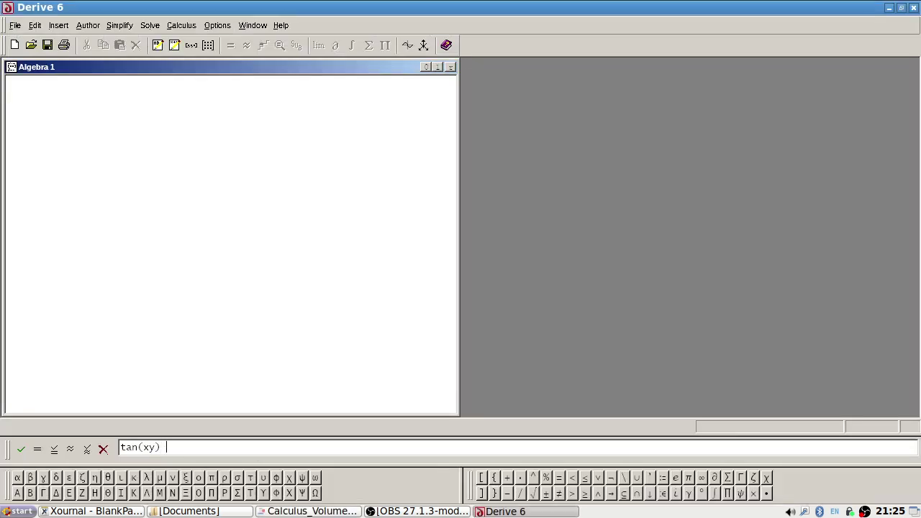
{"action": "type", "text": " y"}
{"action": "key", "text": "Return"}
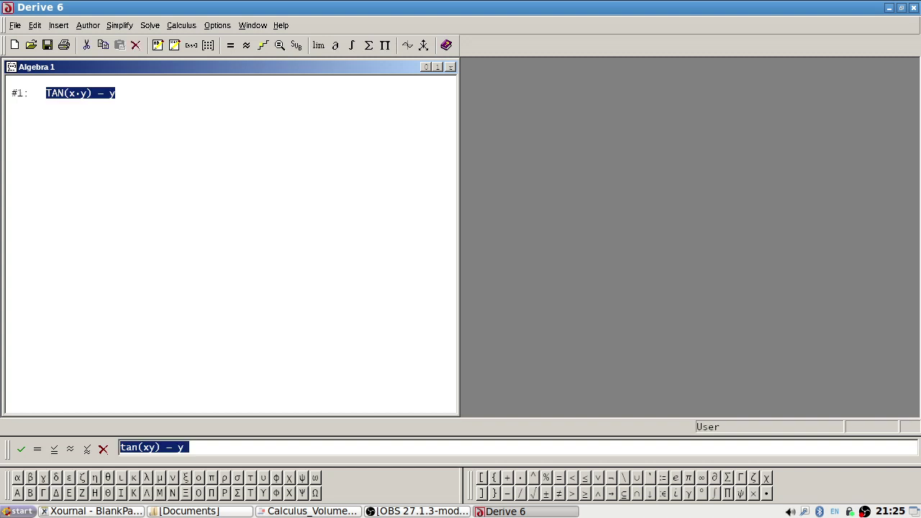
Enter IMP_DIF(#1, π/4, 1) using the coordinates of exercise 312's point, and simplify it
{"action": "key", "text": "alt+Tab"}
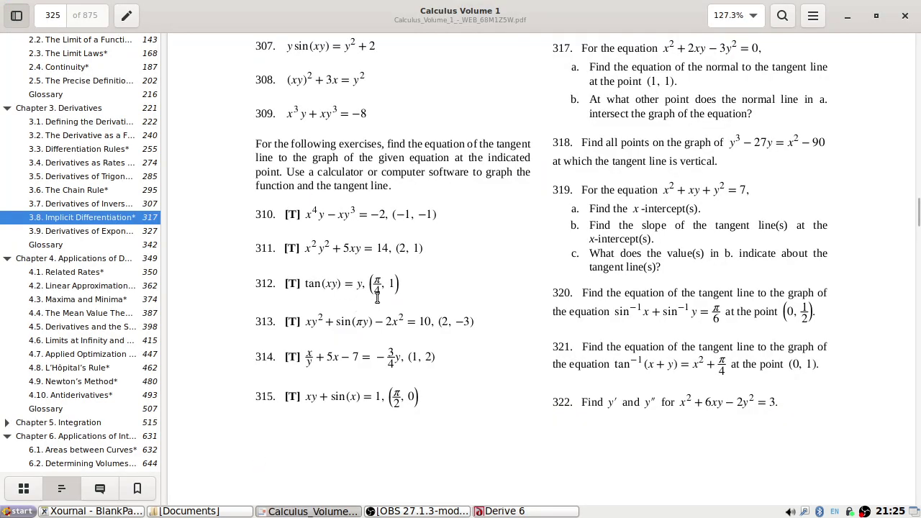
{"action": "key", "text": "alt+Tab"}
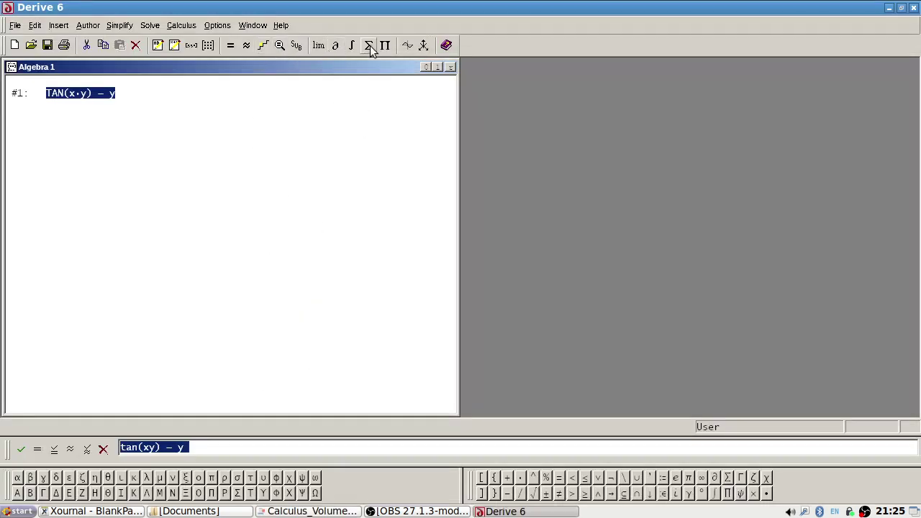
{"action": "type", "text": "IMP_DIF(#1"}
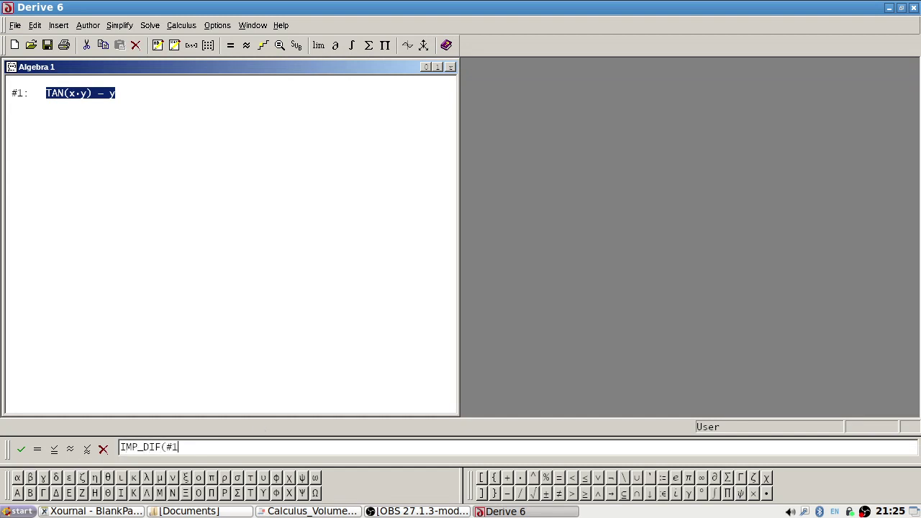
{"action": "key", "text": "alt+Tab"}
{"action": "key", "text": "alt+Tab"}
{"action": "key", "text": "alt+Tab"}
{"action": "type", "text": "/3"}
{"action": "type", "text": ","}
{"action": "key", "text": "alt+Tab"}
{"action": "key", "text": "alt+Tab"}
{"action": "type", "text": "1)"}
{"action": "key", "text": "Return"}
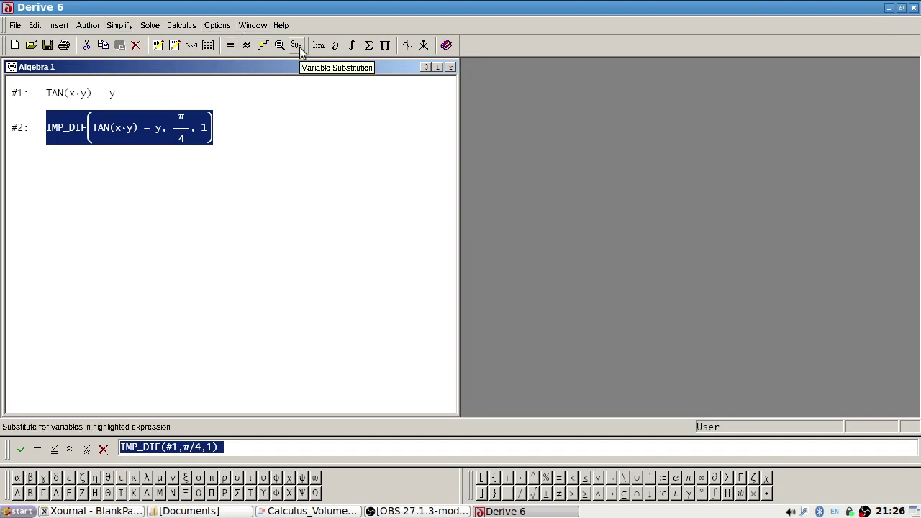
{"action": "left_click", "coordinate": [119, 25]}
{"action": "left_click", "coordinate": [129, 40]}
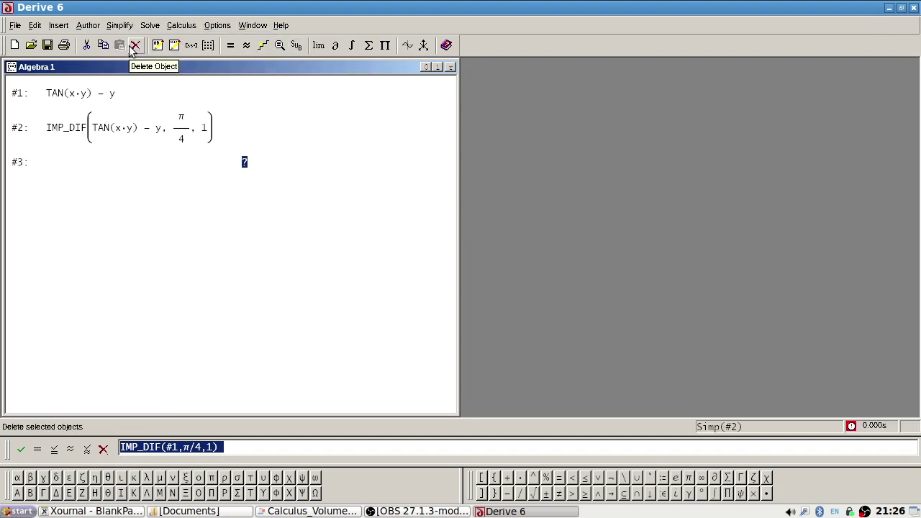
Change the last two arguments of IMP_DIF expression #2 to x and y, and simplify it
{"action": "left_click", "coordinate": [180, 140]}
{"action": "right_click", "coordinate": [183, 134]}
{"action": "left_click", "coordinate": [191, 143]}
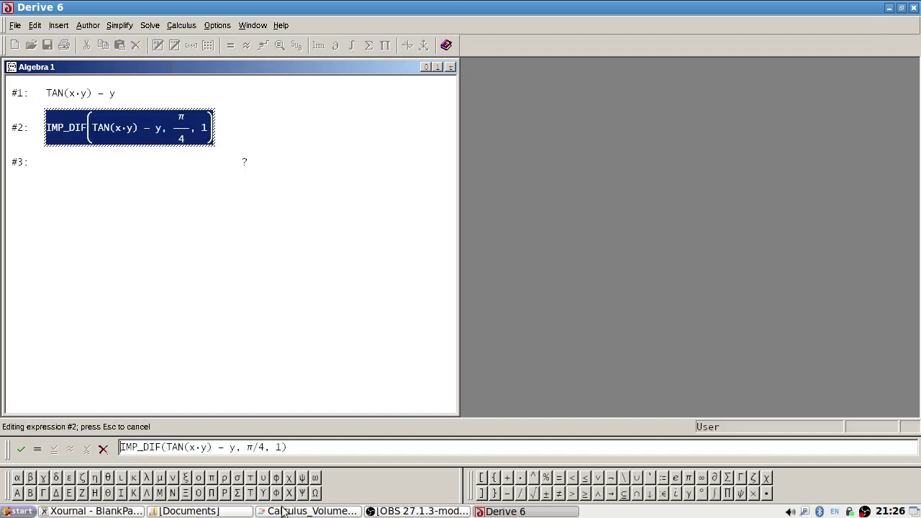
{"action": "mouse_move", "coordinate": [268, 447]}
{"action": "left_mouse_down"}
{"action": "mouse_move", "coordinate": [250, 452]}
{"action": "mouse_move", "coordinate": [266, 449]}
{"action": "left_mouse_up"}
{"action": "type", "text": "x·y"}
{"action": "key", "text": "Return"}
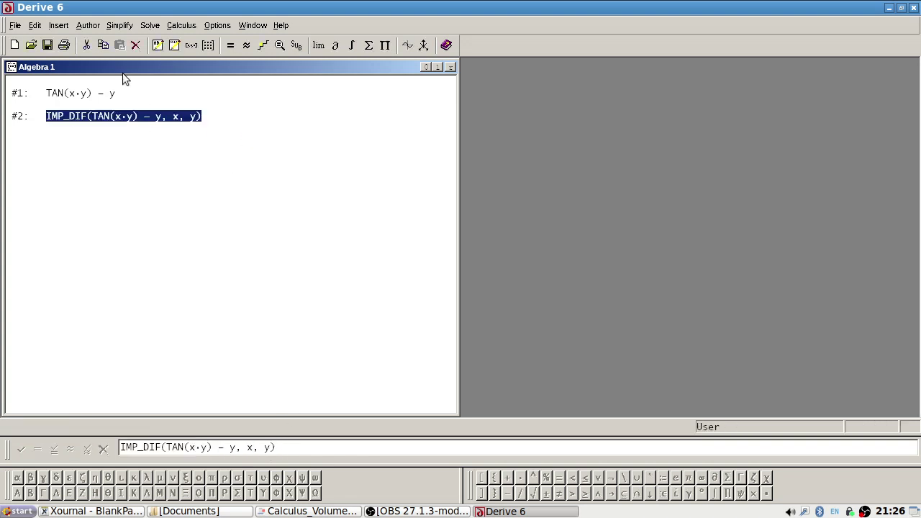
{"action": "left_click", "coordinate": [119, 25]}
{"action": "left_click", "coordinate": [133, 37]}
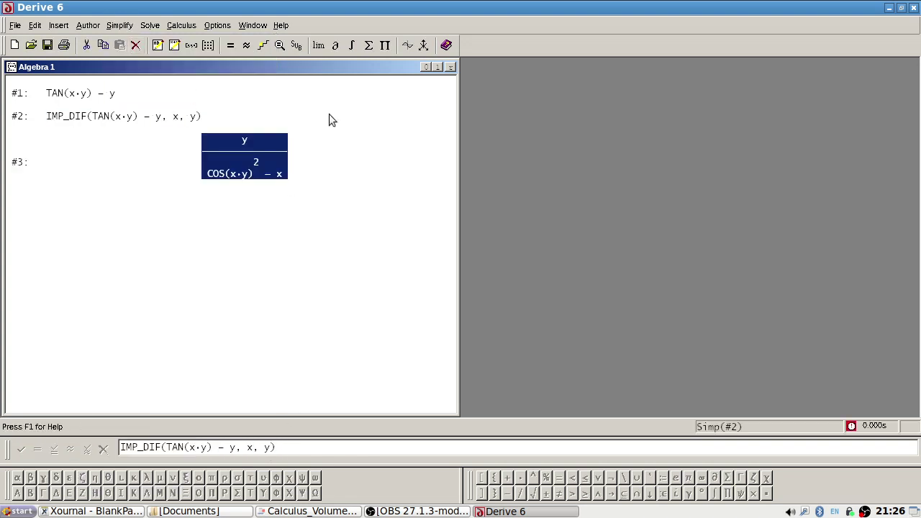
Substitute π/4 for x and 1 for y in the derivative #3, simplifying after each substitution
{"action": "key", "text": "alt+Tab"}
{"action": "key", "text": "alt+Tab"}
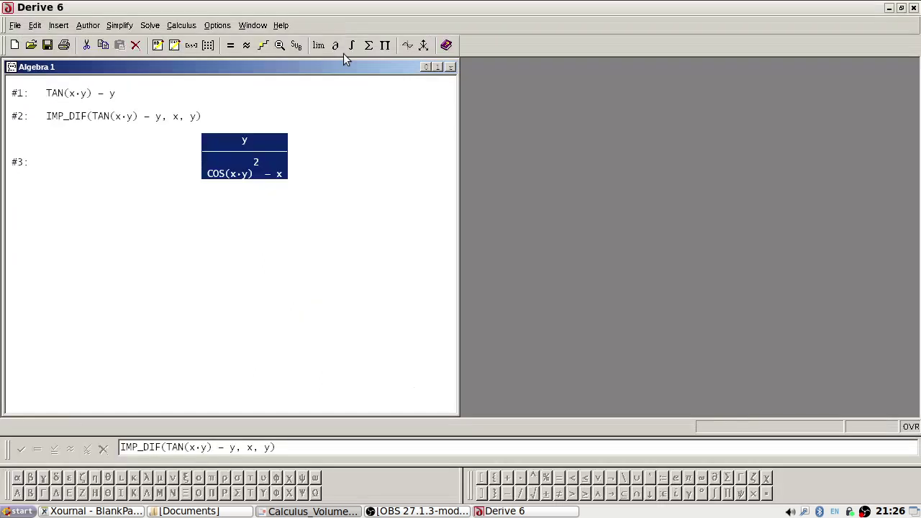
{"action": "left_click", "coordinate": [296, 46]}
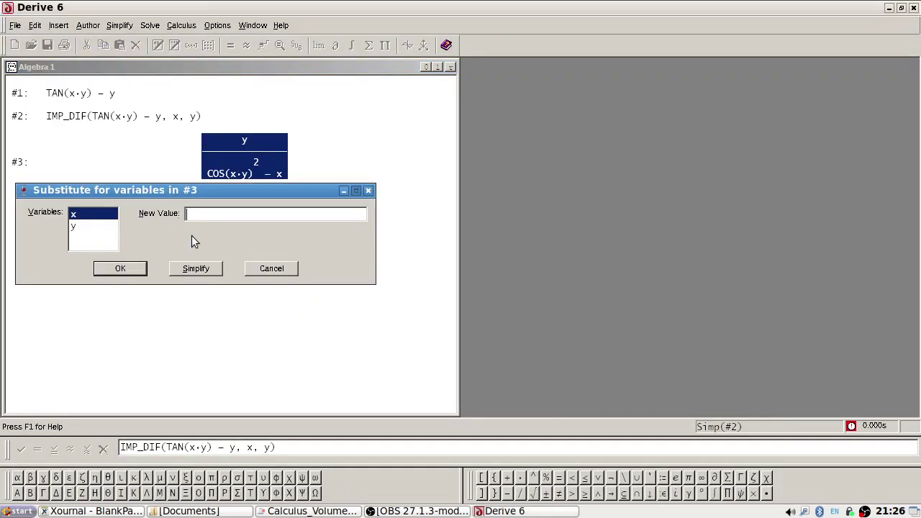
{"action": "key", "text": "alt+p"}
{"action": "type", "text": "/4"}
{"action": "left_click", "coordinate": [191, 268]}
{"action": "left_click", "coordinate": [298, 46]}
{"action": "type", "text": "1"}
{"action": "left_click", "coordinate": [205, 272]}
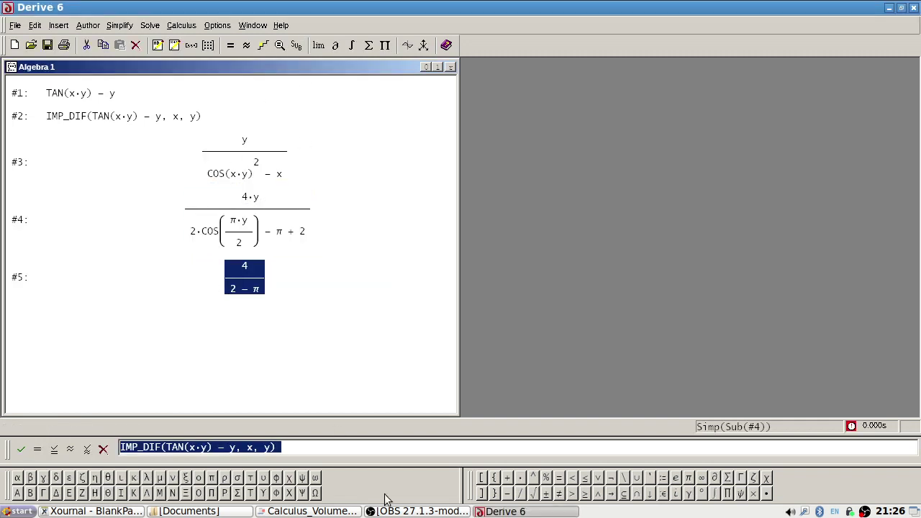
Enter the tangent line equation y-1 = #5 (x-π/4) for exercise 312
{"action": "type", "text": "y-1 = #"}
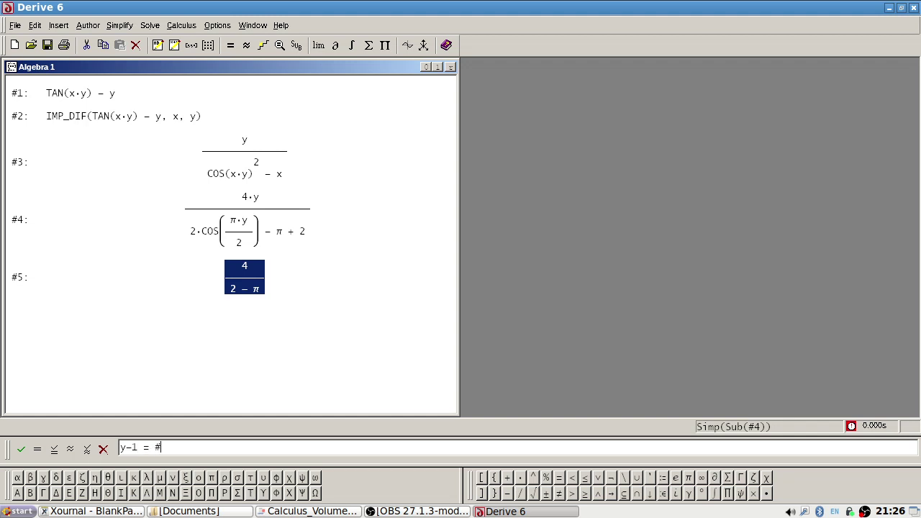
{"action": "type", "text": "x"}
{"action": "key", "text": "alt+Tab"}
{"action": "key", "text": "alt+Tab"}
{"action": "type", "text": "-"}
{"action": "key", "text": "Return"}
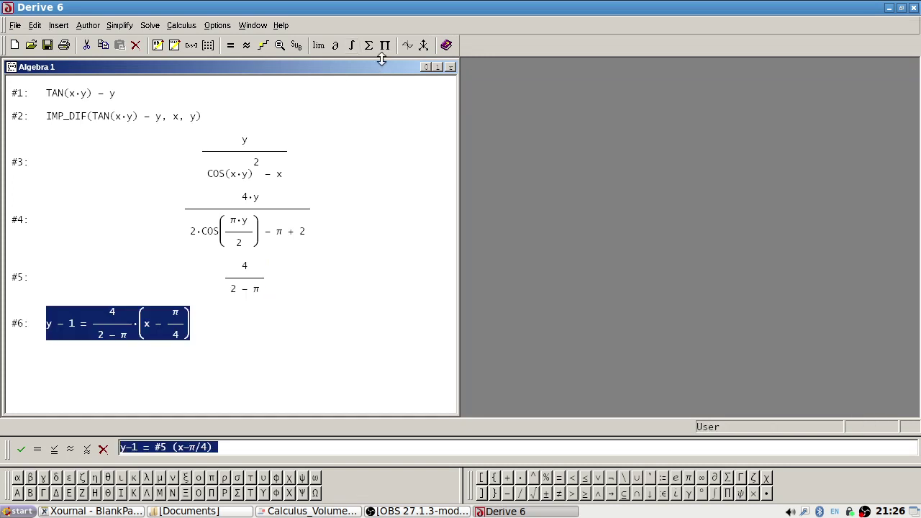
Plot the tangent line in a new 2D-plot window together with the curve entered as #1=0
{"action": "left_click", "coordinate": [407, 44]}
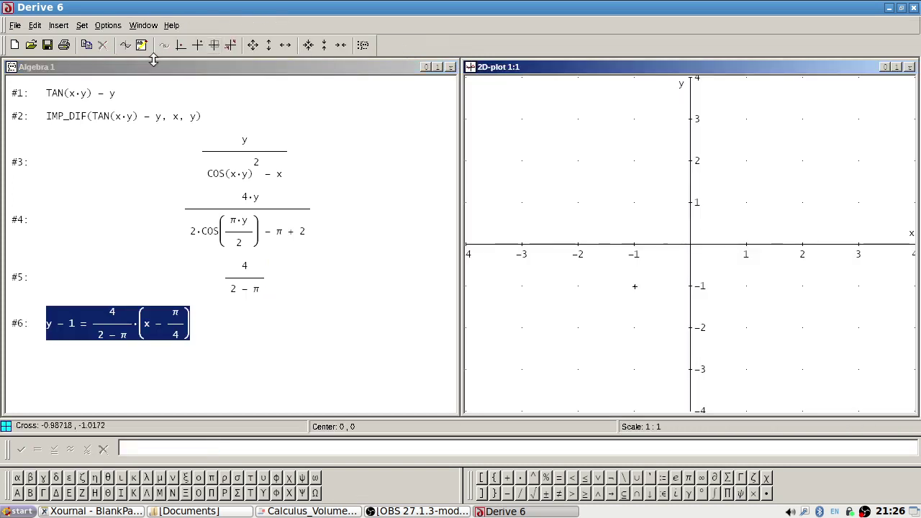
{"action": "left_click", "coordinate": [126, 45]}
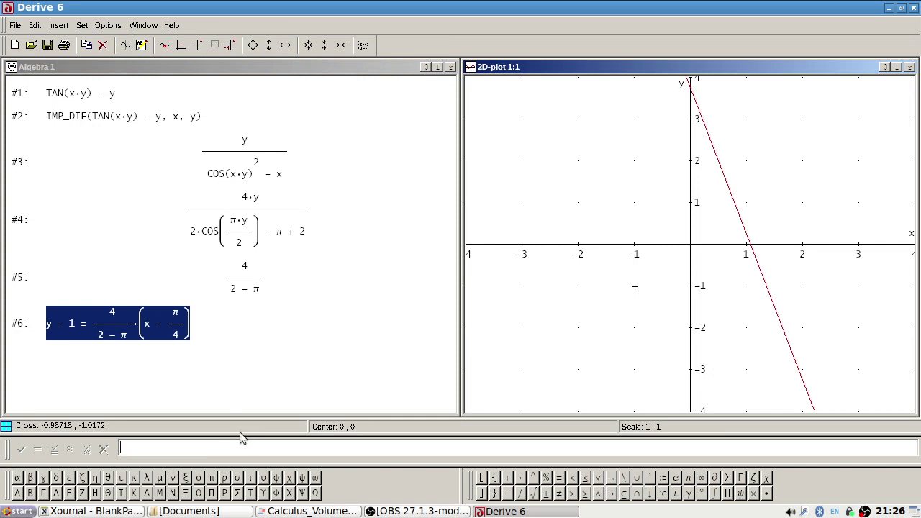
{"action": "type", "text": "#1=0"}
{"action": "key", "text": "Return"}
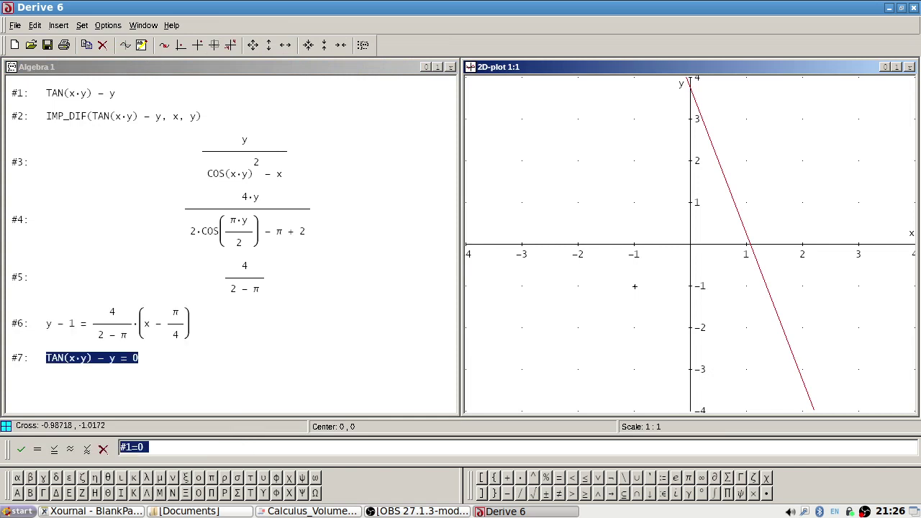
{"action": "left_click", "coordinate": [126, 44]}
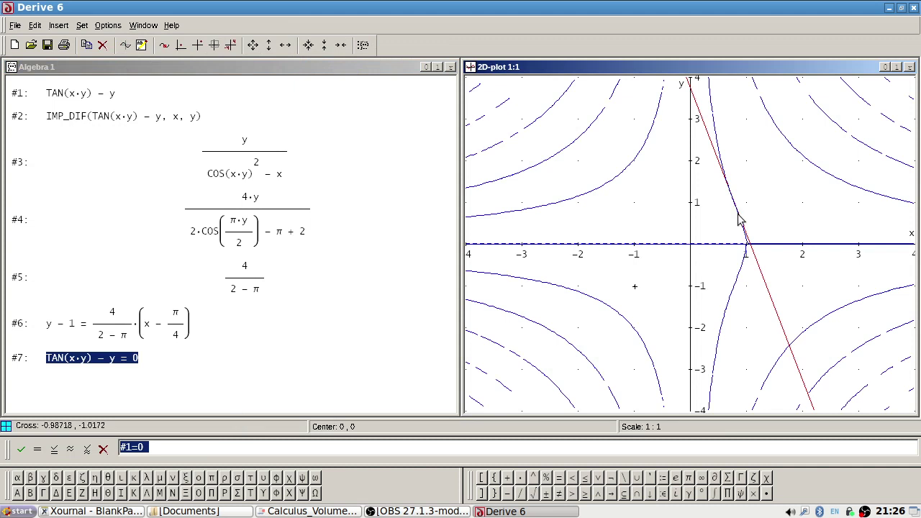
{"action": "key", "text": "alt+Tab"}
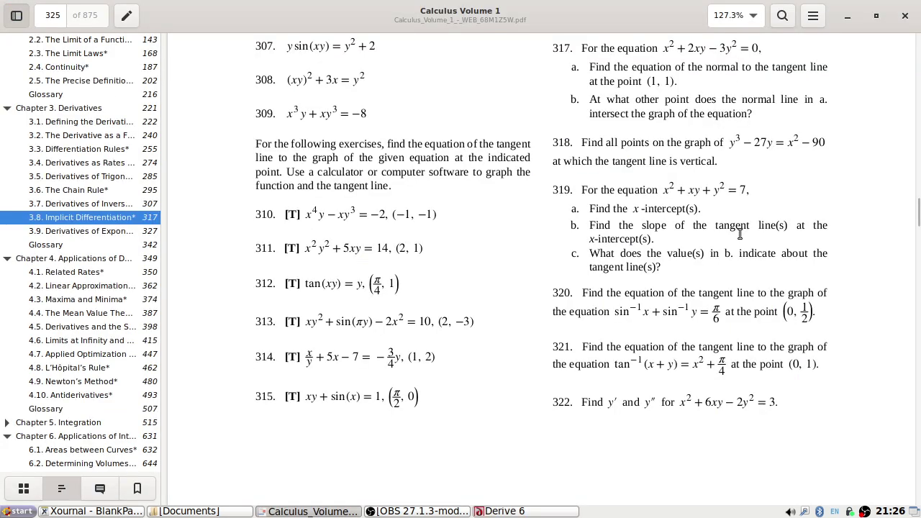
{"action": "key", "text": "alt+Tab"}
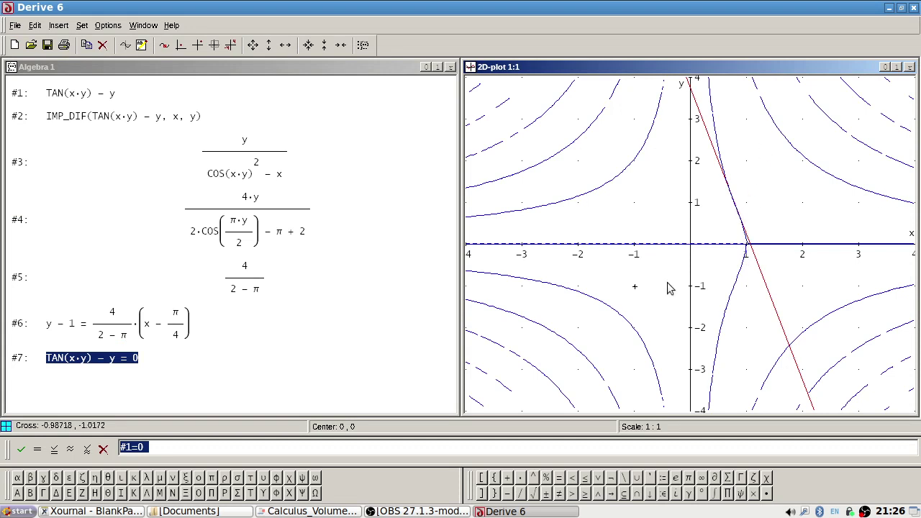
Close exercise 312's 2D-plot window and delete all of its expressions
{"action": "key", "text": "alt+Tab"}
{"action": "scroll", "coordinate": [393, 306], "scroll_direction": "down", "scroll_amount": 7}
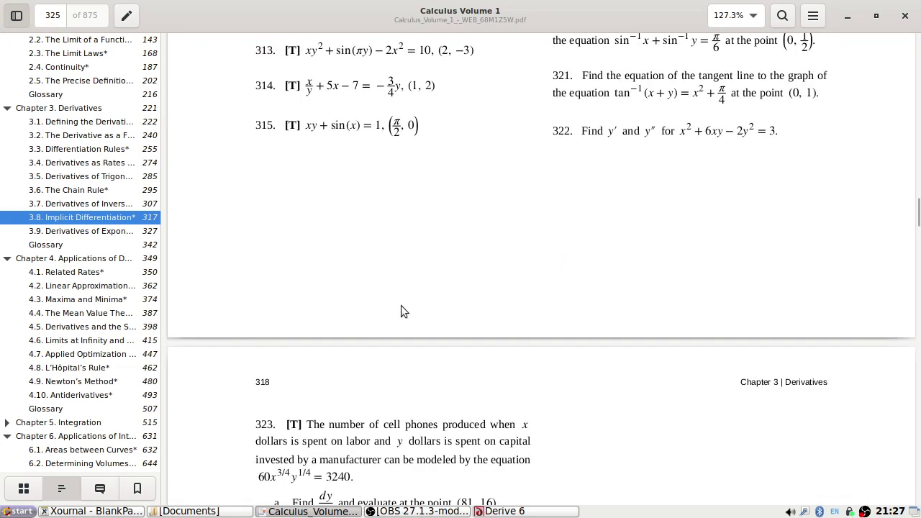
{"action": "key", "text": "alt+Tab"}
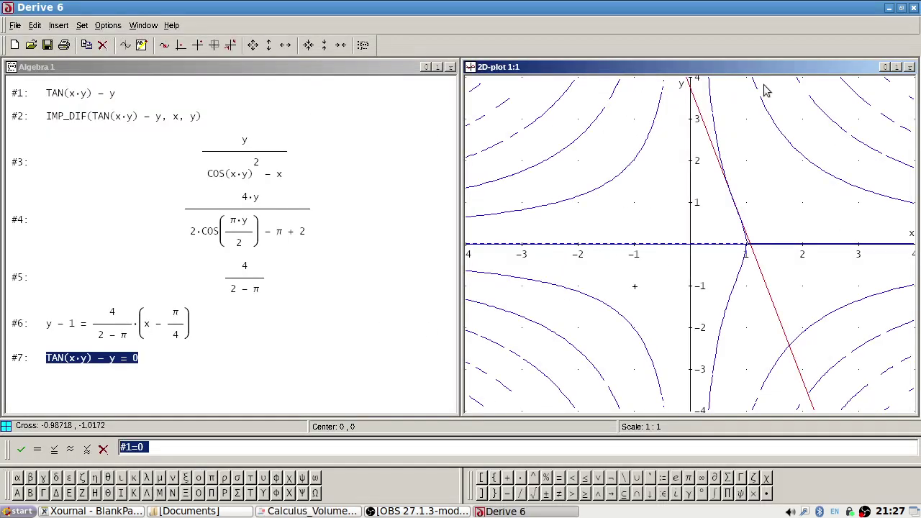
{"action": "left_click", "coordinate": [910, 66]}
{"action": "left_click", "coordinate": [129, 314]}
{"action": "key", "text": "Delete"}
{"action": "key", "text": "Delete"}
{"action": "key", "text": "Delete"}
{"action": "key", "text": "Delete"}
{"action": "key", "text": "Delete"}
{"action": "key", "text": "Delete"}
{"action": "key", "text": "Delete"}
Enter the curve equation of exercise 313 from the textbook as the expression xy^2 + sin(π y) - 2x^2 - 10
{"action": "key", "text": "alt+Tab"}
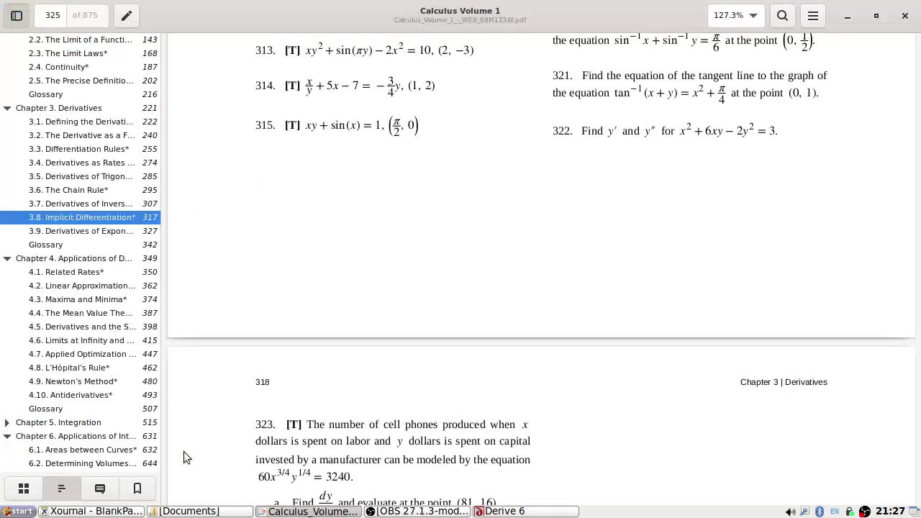
{"action": "key", "text": "alt+Tab"}
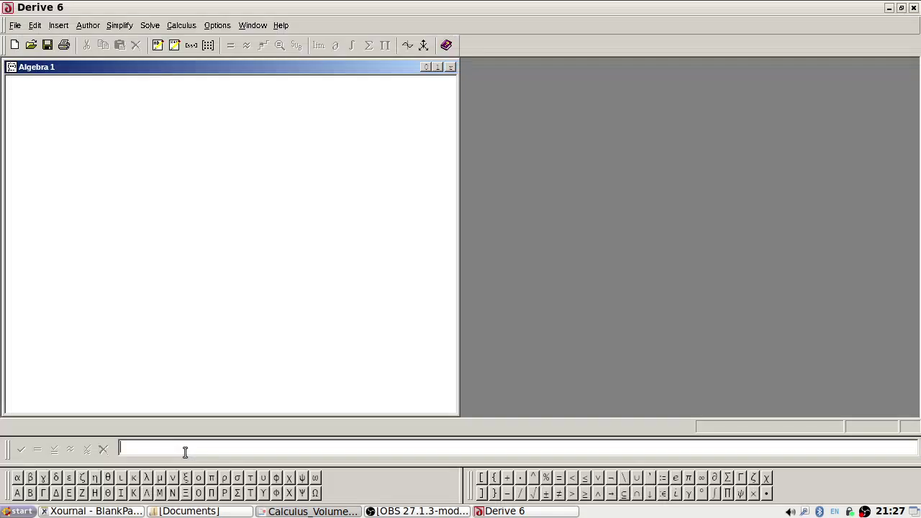
{"action": "type", "text": "xy^2"}
{"action": "key", "text": "alt+Tab"}
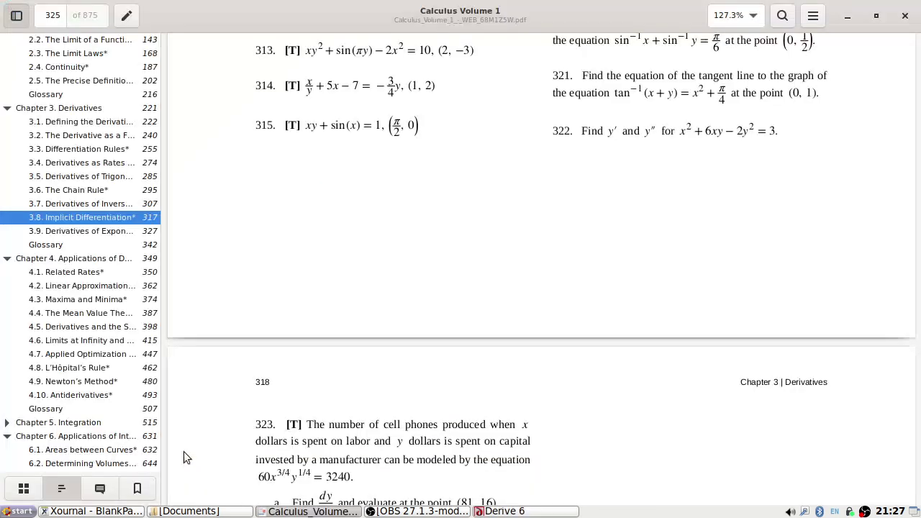
{"action": "key", "text": "alt+Tab"}
{"action": "type", "text": "+ sin("}
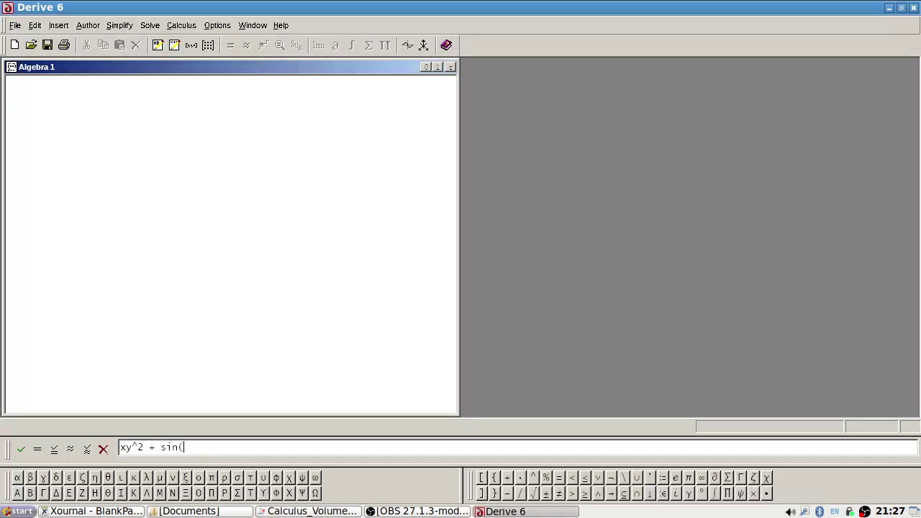
{"action": "key", "text": "alt+Tab"}
{"action": "key", "text": "alt+Tab"}
{"action": "key", "text": "alt+p"}
{"action": "type", "text": "y)"}
{"action": "key", "text": "alt+Tab"}
{"action": "key", "text": "alt+Tab"}
{"action": "type", "text": "- 2"}
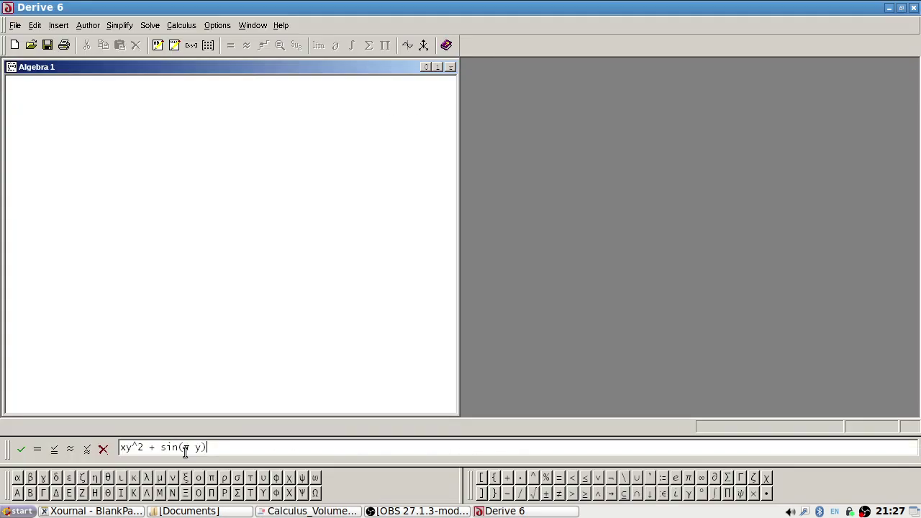
{"action": "type", "text": "x^2"}
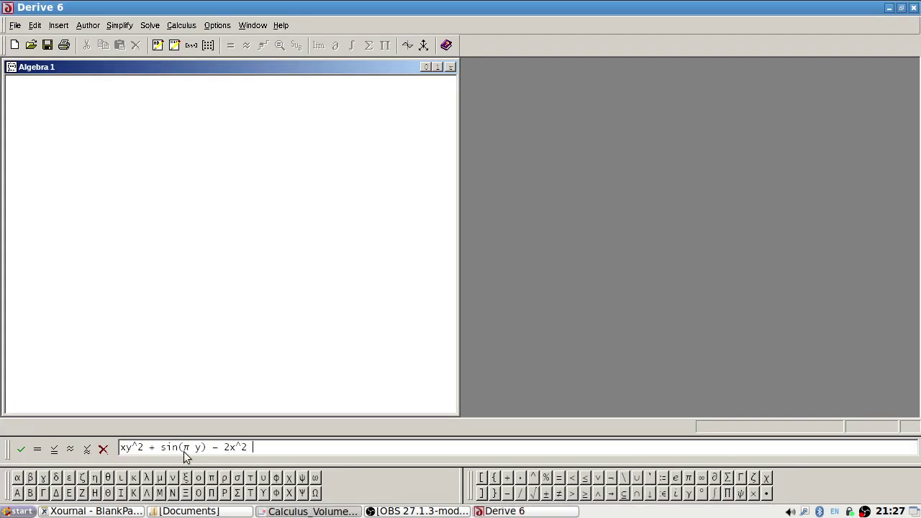
{"action": "key", "text": "alt+Tab"}
{"action": "key", "text": "alt+Tab"}
{"action": "type", "text": "- 10"}
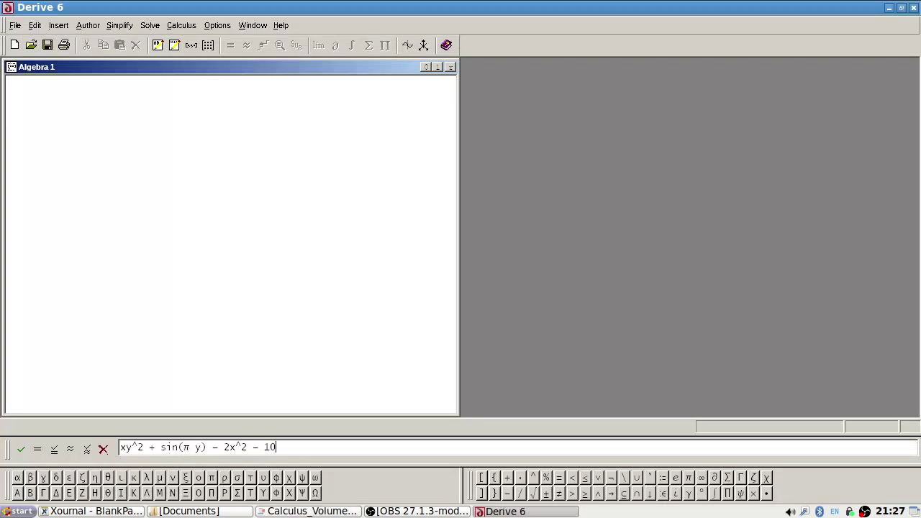
{"action": "key", "text": "Return"}
Enter IMP_DIF(#1,x,y) for exercise 313's curve and simplify it
{"action": "key", "text": "BackSpace"}
{"action": "type", "text": "IMP_DIF(#1,x,y"}
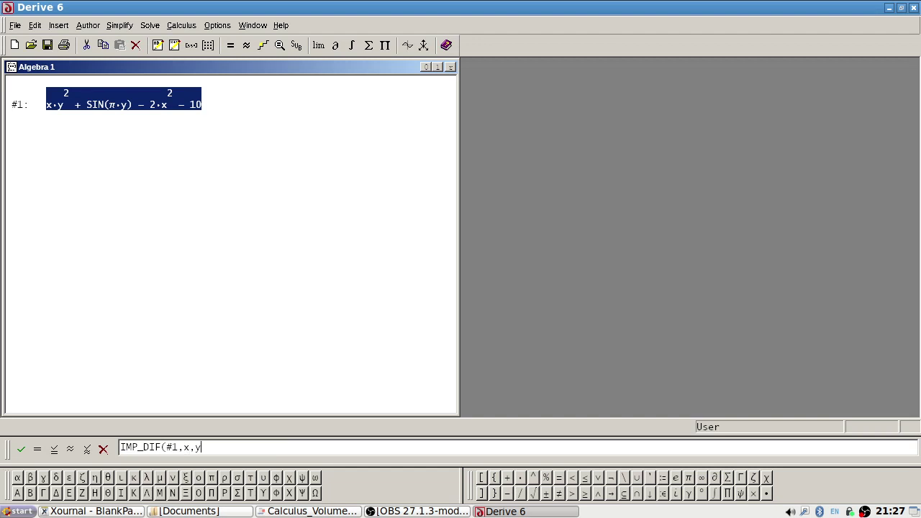
{"action": "type", "text": ")"}
{"action": "key", "text": "Return"}
{"action": "left_click", "coordinate": [119, 25]}
{"action": "left_click", "coordinate": [130, 37]}
Substitute 2 for x in the derivative #3, taken from exercise 313's point, and simplify
{"action": "key", "text": "alt+Tab"}
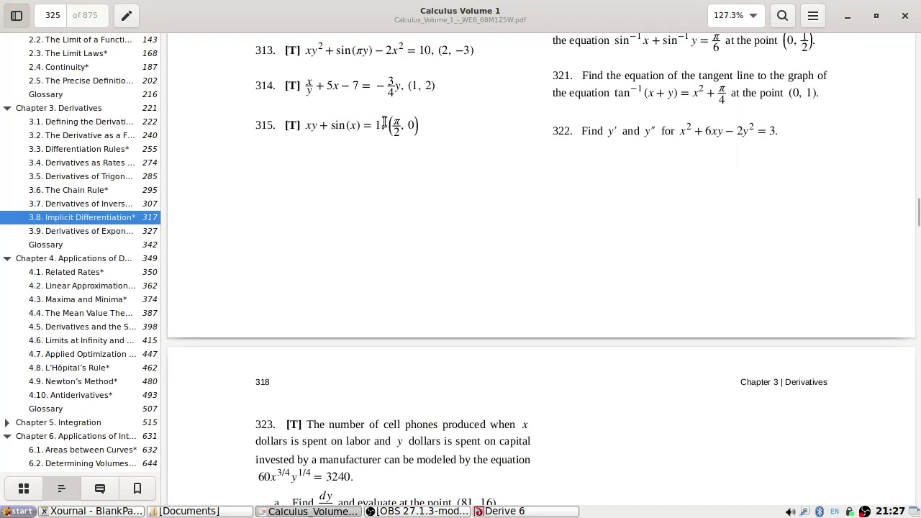
{"action": "key", "text": "alt+Tab"}
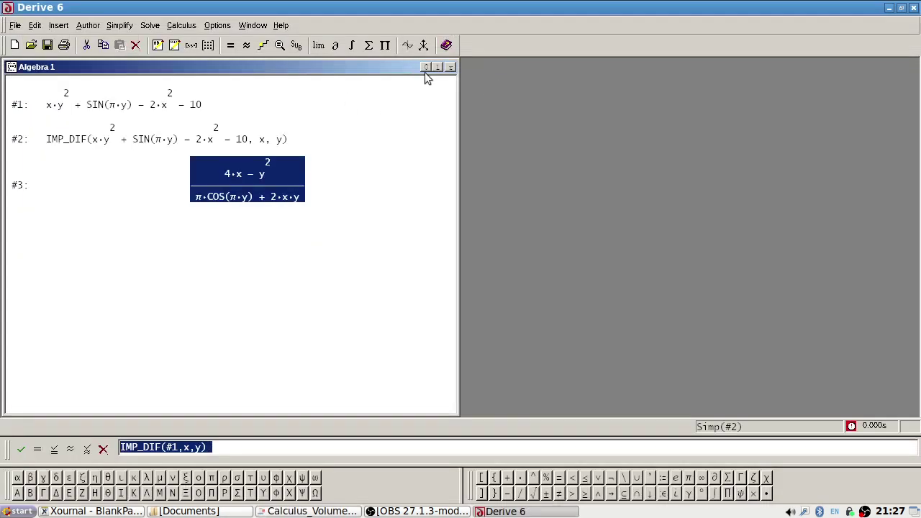
{"action": "left_click", "coordinate": [296, 45]}
{"action": "left_click", "coordinate": [209, 269]}
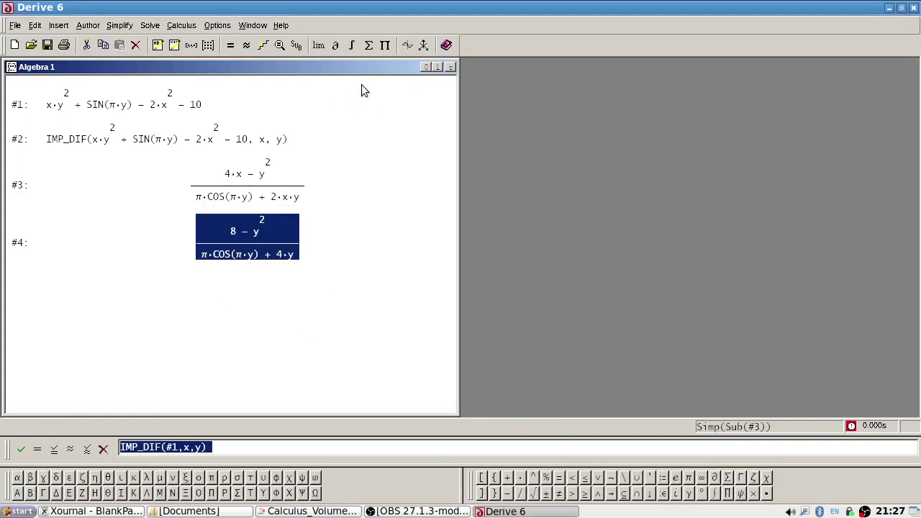
Substitute -3 for y in expression #4, taken from exercise 313's point, and simplify
{"action": "left_click", "coordinate": [296, 44]}
{"action": "type", "text": "-3"}
{"action": "left_click", "coordinate": [189, 270]}
Enter exercise 313's tangent line at the textbook point (2, -3) as y--3=#5(x-2)
{"action": "key", "text": "alt+Tab"}
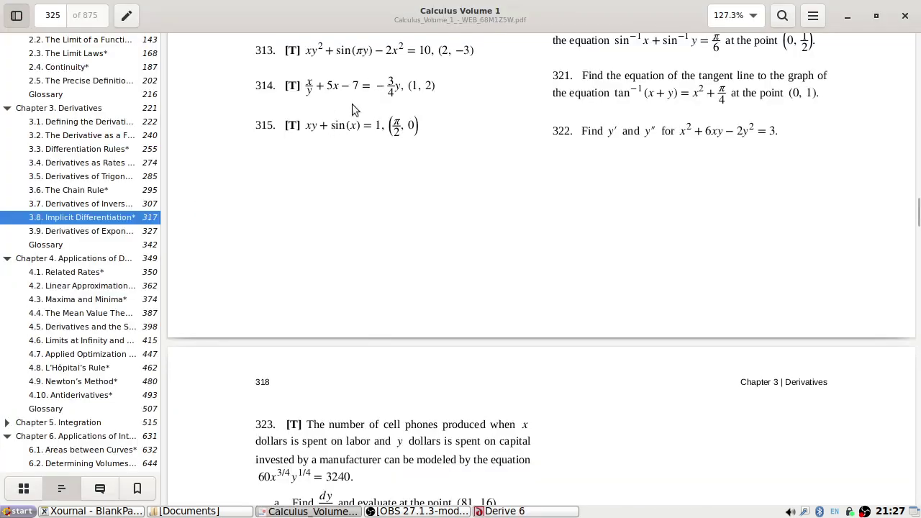
{"action": "key", "text": "alt+Tab"}
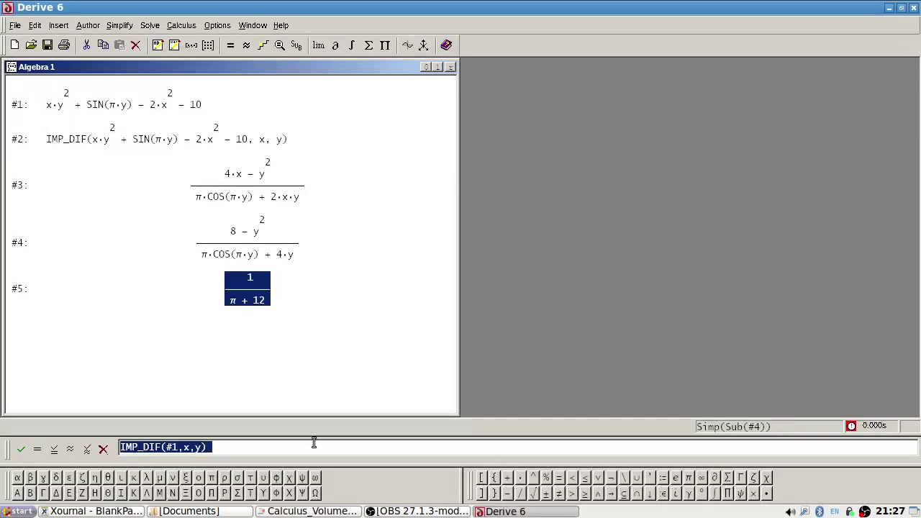
{"action": "type", "text": "d"}
{"action": "key", "text": "alt+Tab"}
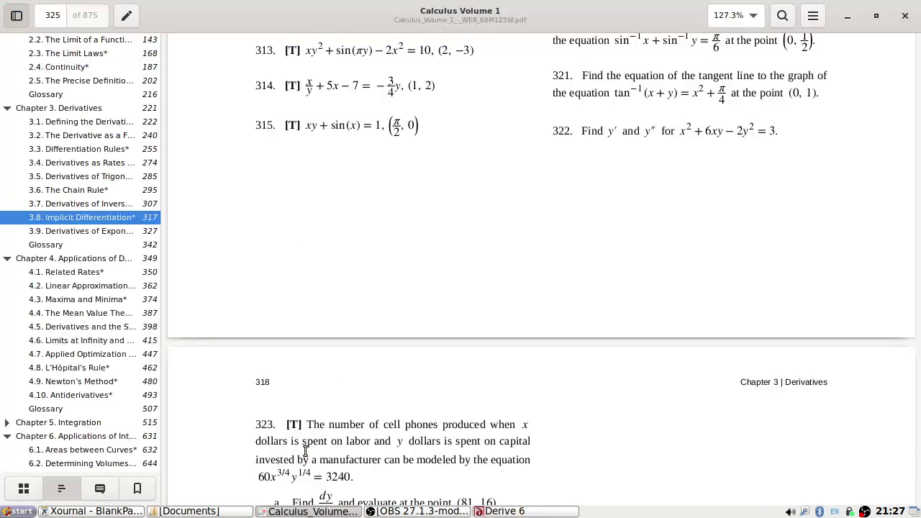
{"action": "key", "text": "alt+Tab"}
{"action": "type", "text": "-"}
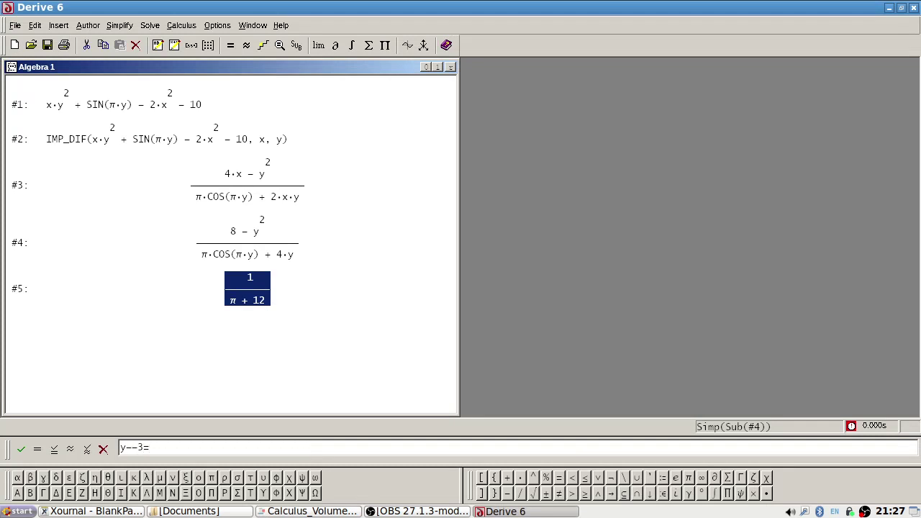
{"action": "key", "text": "alt+Tab"}
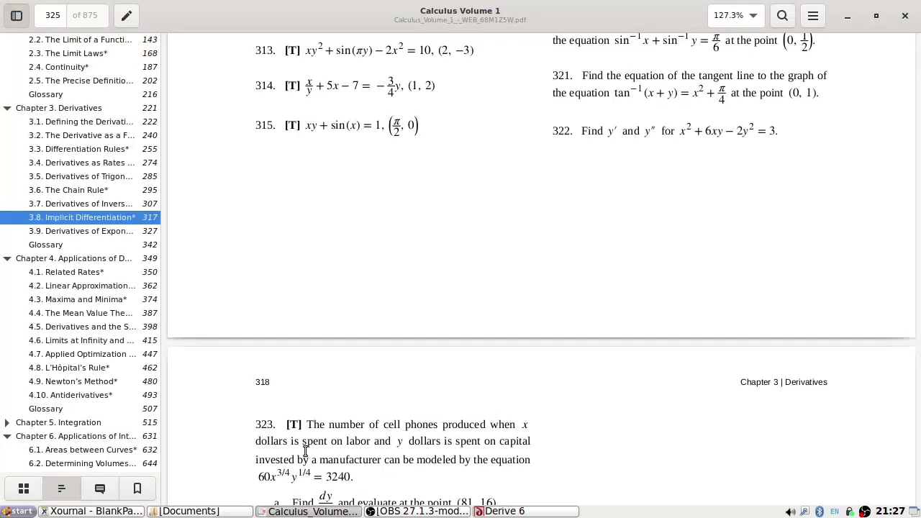
{"action": "key", "text": "alt+Tab"}
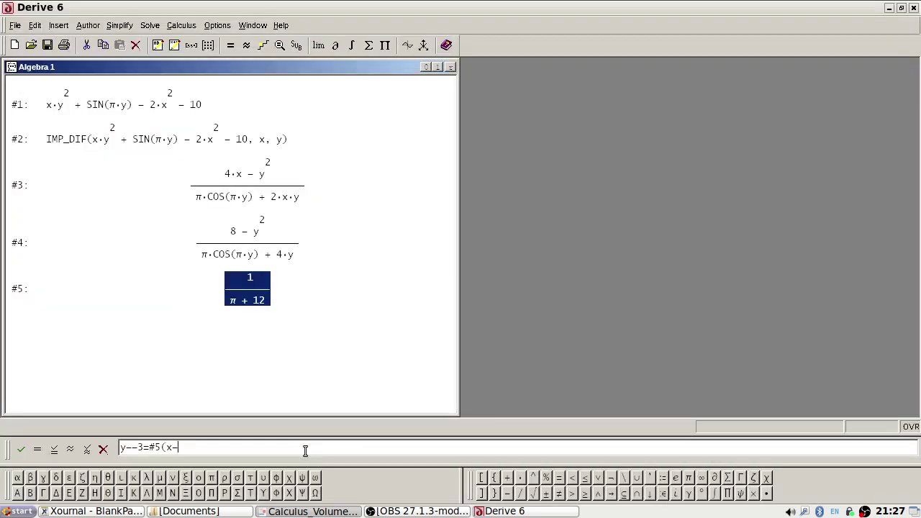
{"action": "type", "text": "-2)"}
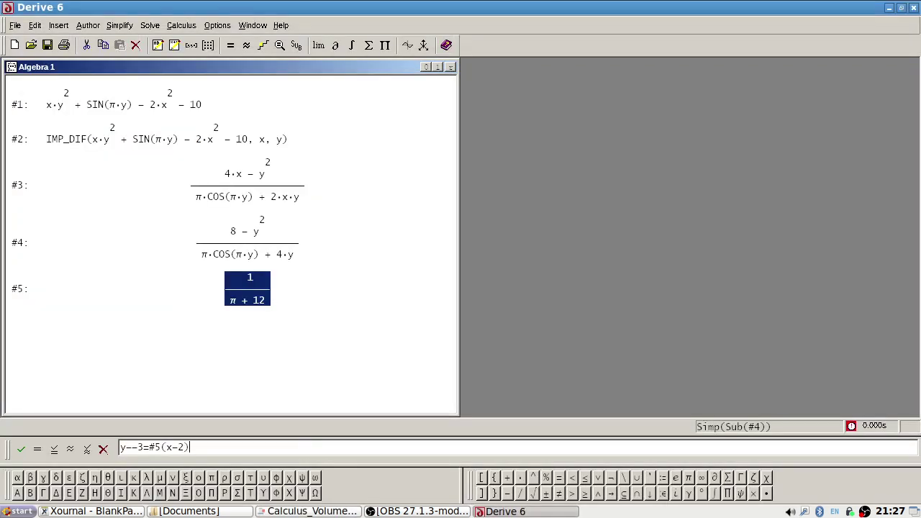
{"action": "key", "text": "Return"}
Enter the curve equation #1=0 for exercise 313 and plot it in a new 2D-plot window
{"action": "type", "text": "#1"}
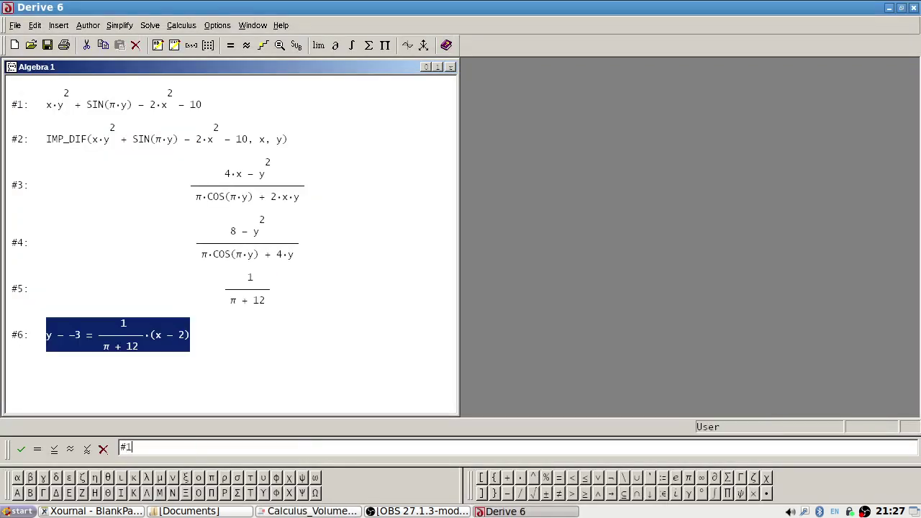
{"action": "type", "text": "=0"}
{"action": "key", "text": "Return"}
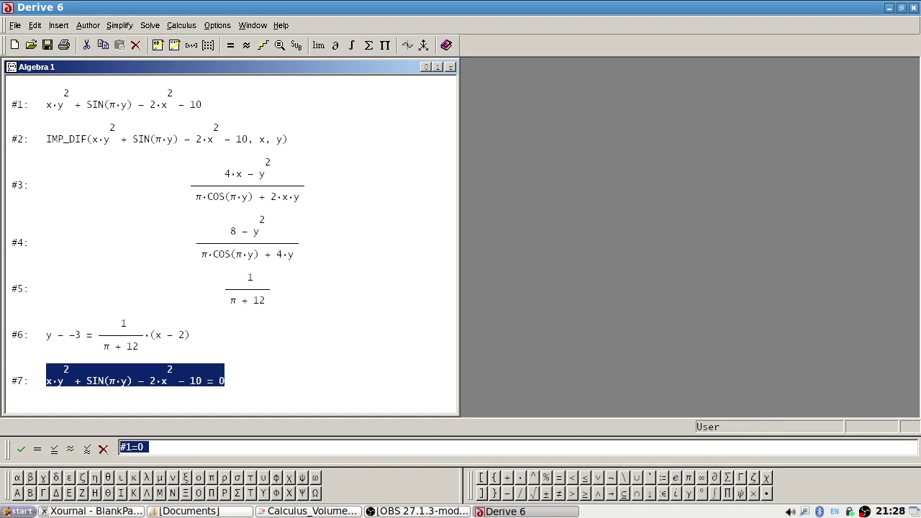
{"action": "left_click", "coordinate": [407, 45]}
{"action": "left_click", "coordinate": [125, 44]}
Plot the tangent line #6 together with exercise 313's curve
{"action": "left_click", "coordinate": [166, 333]}
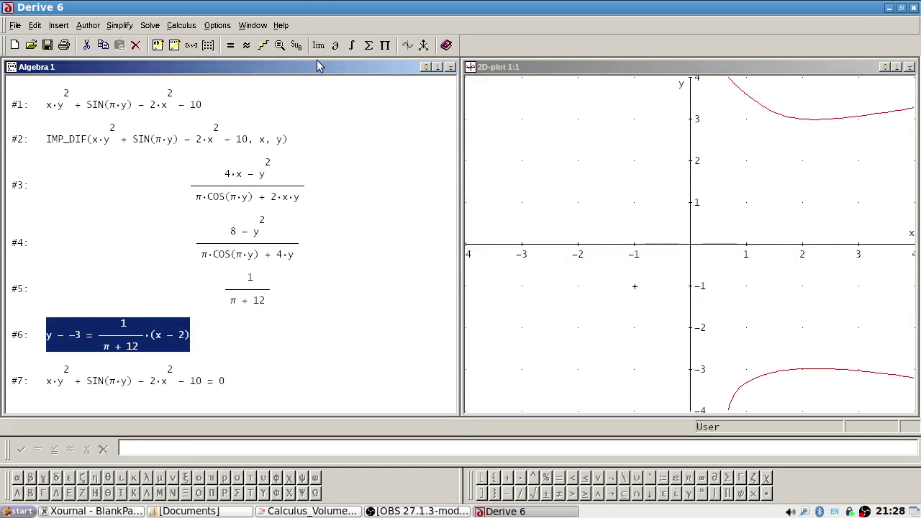
{"action": "left_click", "coordinate": [407, 44]}
{"action": "left_click", "coordinate": [125, 45]}
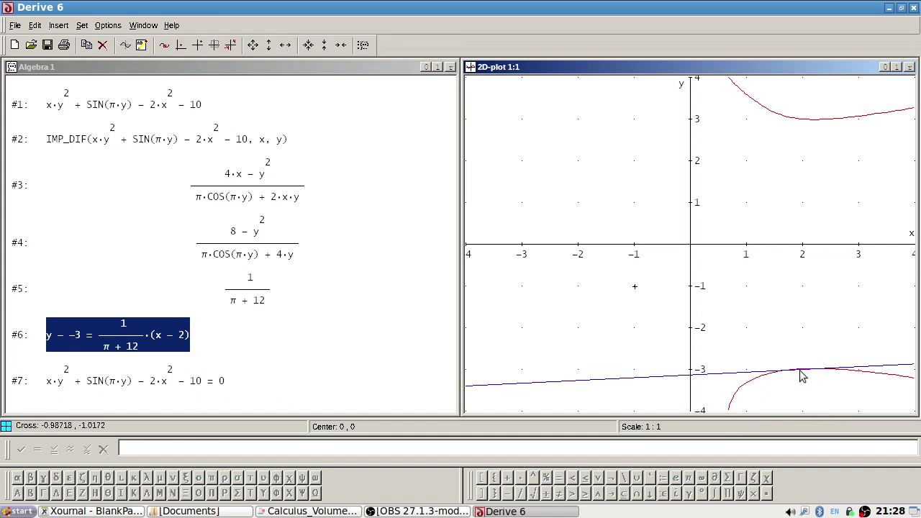
Delete all of exercise 313's expressions from the algebra window
{"action": "key", "text": "alt+Tab"}
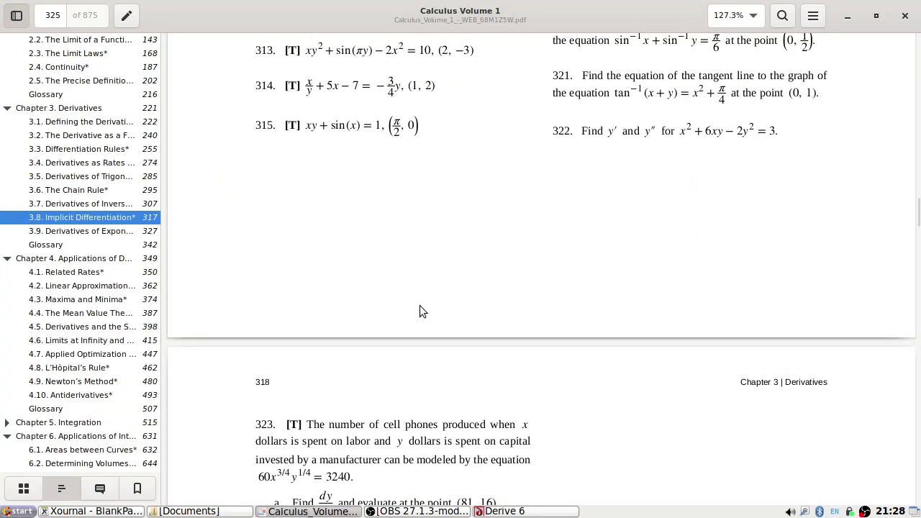
{"action": "key", "text": "alt+Tab"}
{"action": "left_click", "coordinate": [192, 95]}
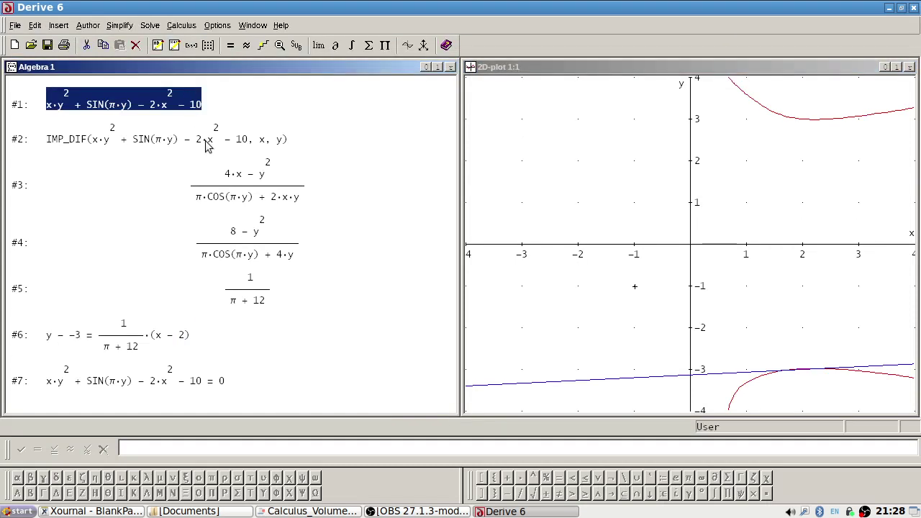
{"action": "key", "text": "ctrl+a"}
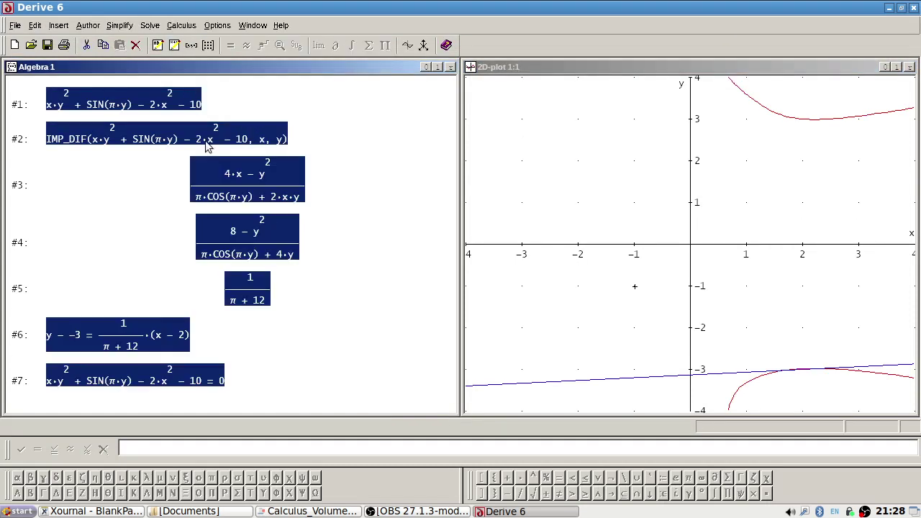
{"action": "key", "text": "Delete"}
Enter the curve equation of exercise 314 from the textbook as the expression x/y + 5x - 7 + 3/4 y
{"action": "key", "text": "alt+Tab"}
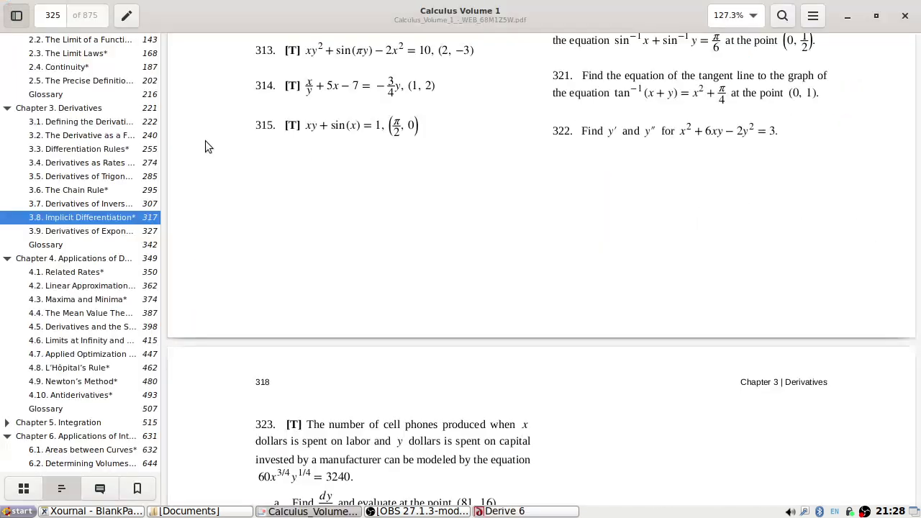
{"action": "key", "text": "alt+Tab"}
{"action": "left_click", "coordinate": [335, 446]}
{"action": "type", "text": "x"}
{"action": "type", "text": "*y"}
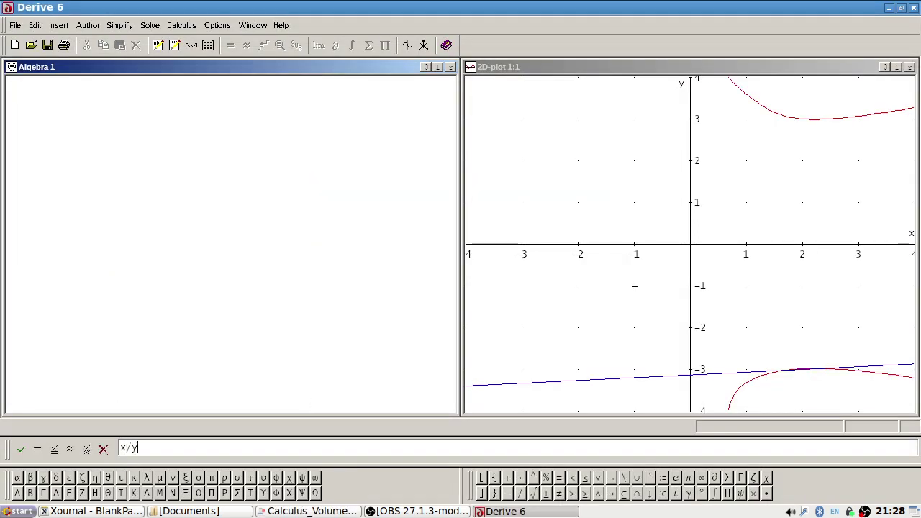
{"action": "key", "text": "alt+Tab"}
{"action": "key", "text": "alt+Tab"}
{"action": "type", "text": "+"}
{"action": "key", "text": "alt+Tab"}
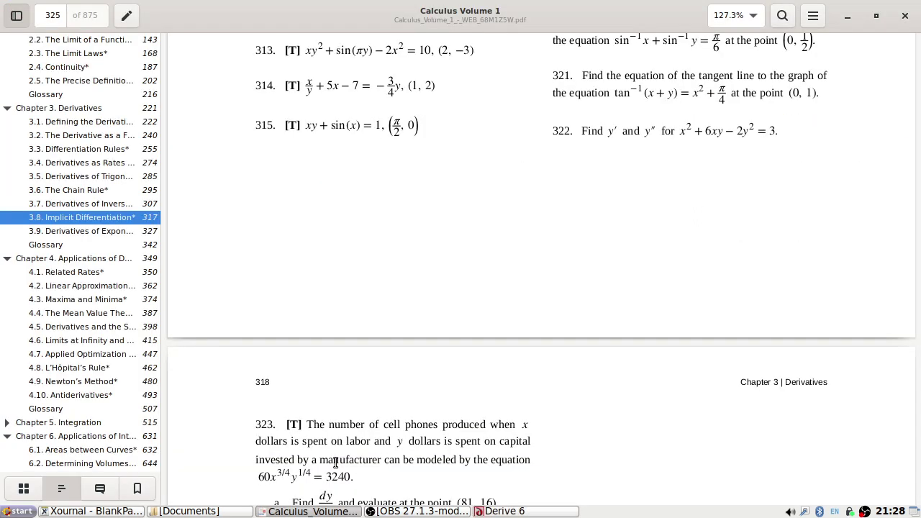
{"action": "key", "text": "alt+Tab"}
{"action": "type", "text": "5x -"}
{"action": "key", "text": "alt+Tab"}
{"action": "key", "text": "alt+Tab"}
{"action": "type", "text": "7 + "}
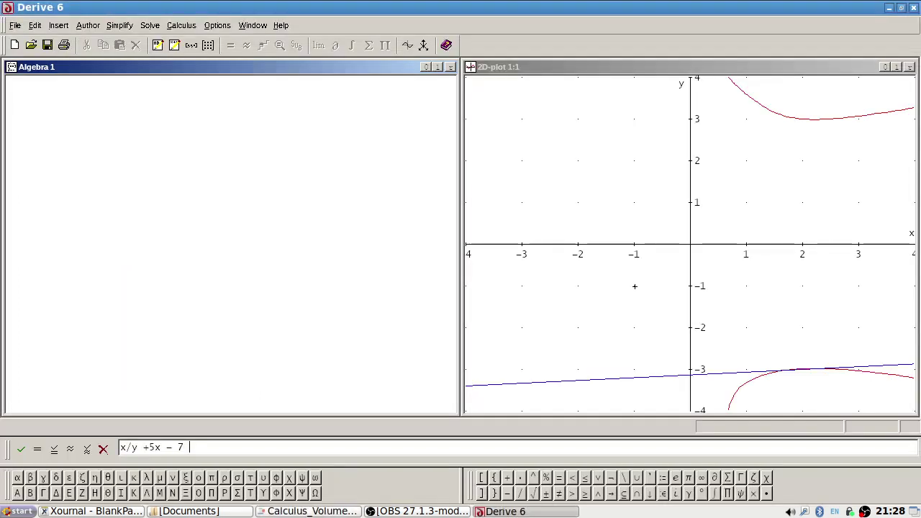
{"action": "type", "text": "3/4 y"}
{"action": "key", "text": "alt+Tab"}
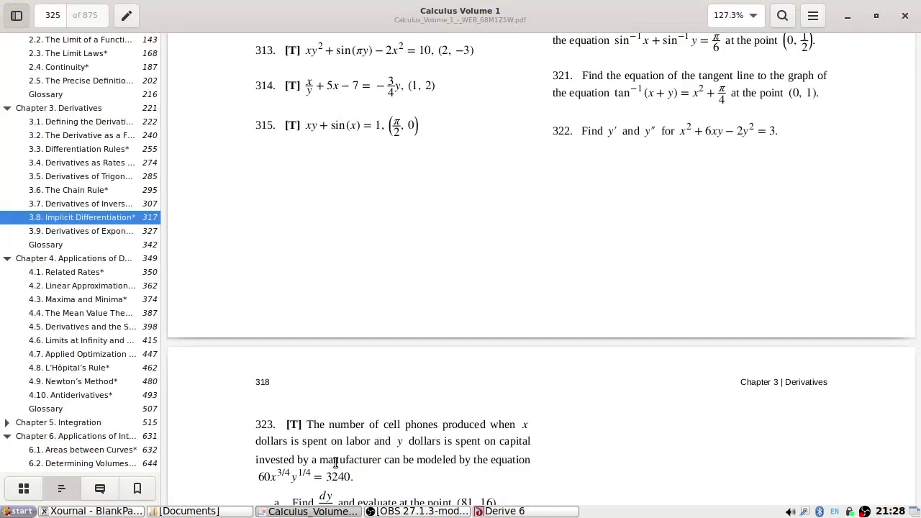
{"action": "key", "text": "alt+Tab"}
{"action": "type", "text": "y"}
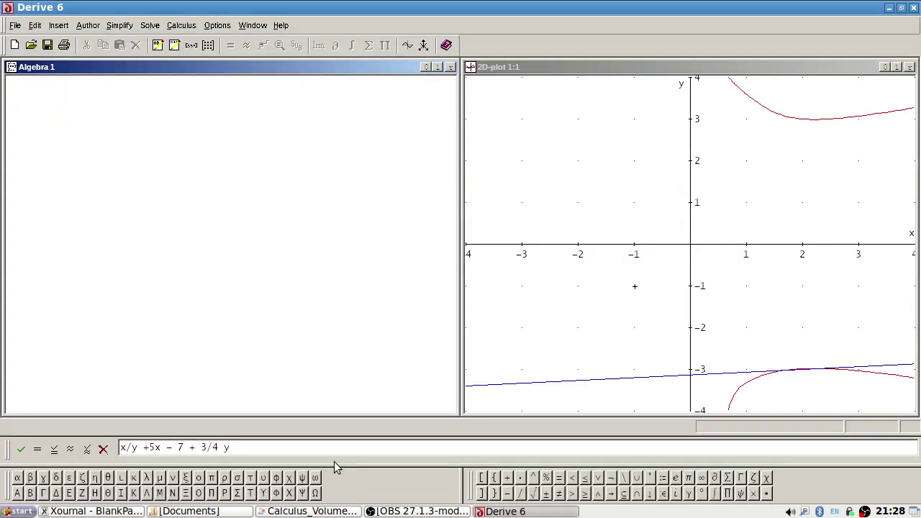
{"action": "key", "text": "Return"}
Enter IMP_DIF(#1,x,y) for exercise 314's curve and simplify it
{"action": "type", "text": "MP"}
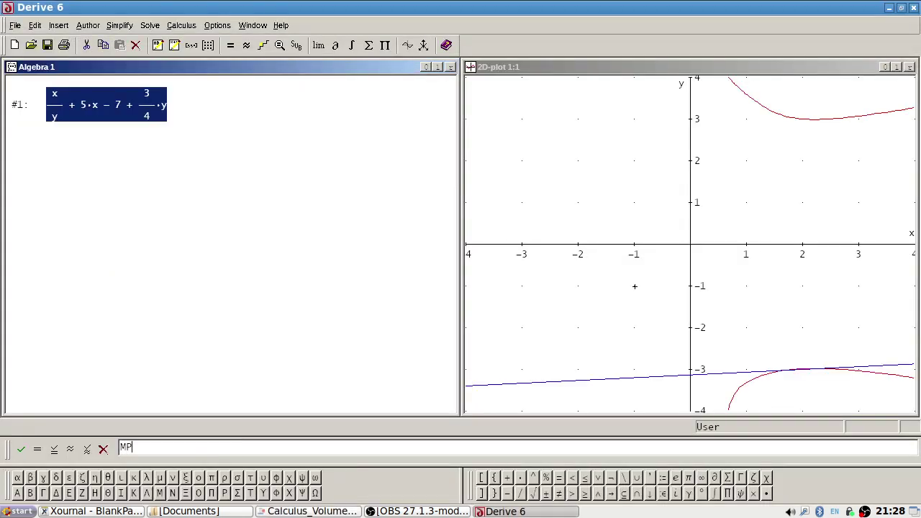
{"action": "key", "text": "BackSpace"}
{"action": "key", "text": "BackSpace"}
{"action": "type", "text": "INM"}
{"action": "key", "text": "BackSpace"}
{"action": "key", "text": "BackSpace"}
{"action": "type", "text": ")"}
{"action": "key", "text": "Return"}
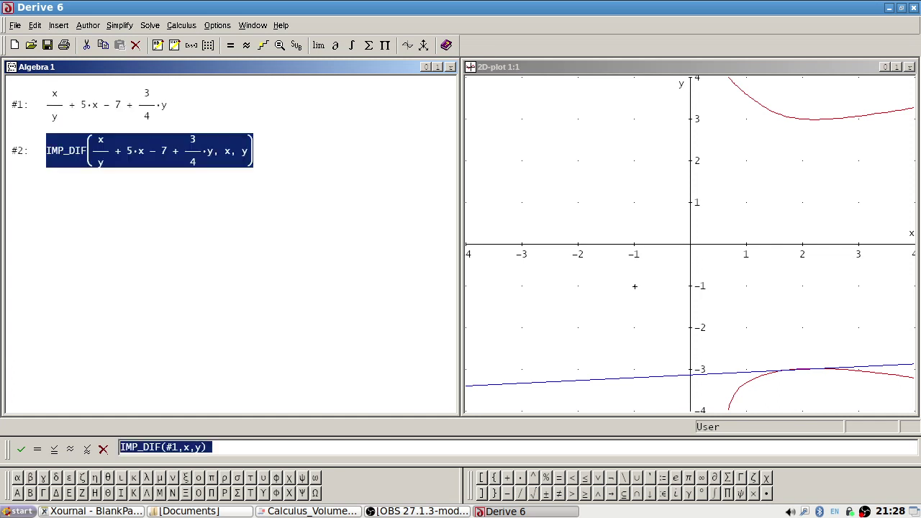
{"action": "left_click", "coordinate": [120, 25]}
{"action": "left_click", "coordinate": [129, 41]}
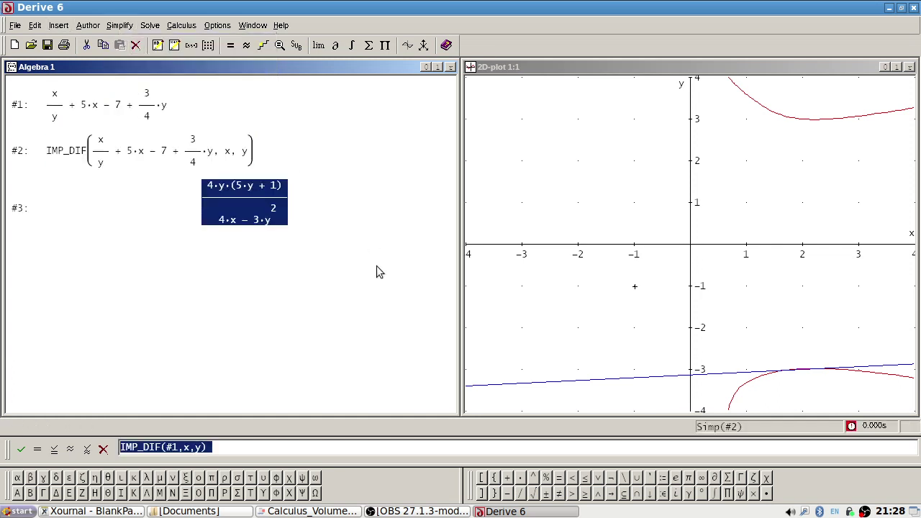
Substitute 1 for x in the derivative #3, taken from exercise 314's point, and simplify
{"action": "key", "text": "alt+Tab"}
{"action": "key", "text": "alt+Tab"}
{"action": "left_click", "coordinate": [295, 45]}
{"action": "left_click", "coordinate": [207, 268]}
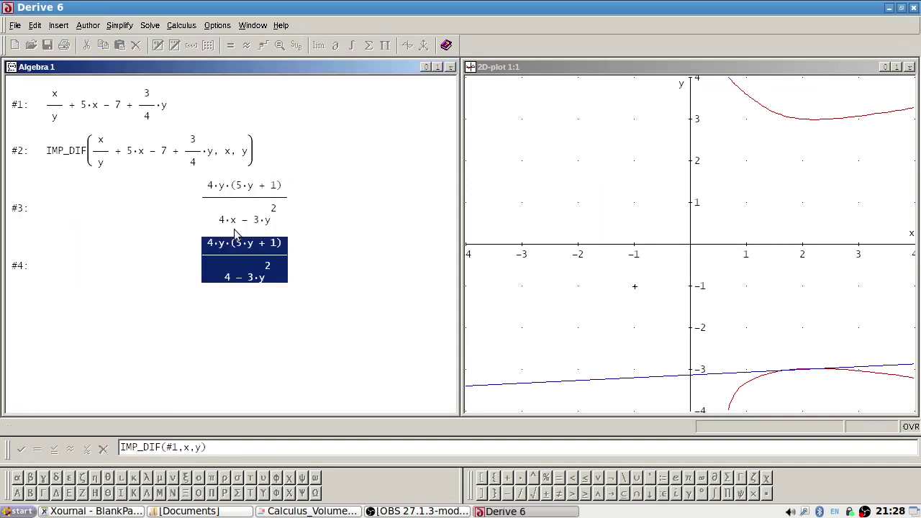
Substitute 2 for y in expression #4, taken from exercise 314's point, and simplify
{"action": "left_click", "coordinate": [295, 44]}
{"action": "type", "text": "2"}
{"action": "left_click", "coordinate": [217, 267]}
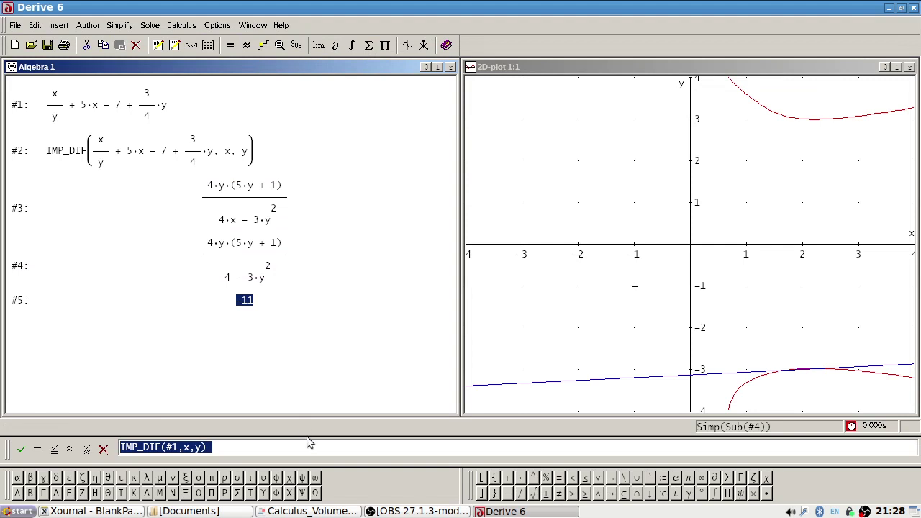
Enter exercise 314's tangent line as y-2 = #5 (x - 1) and its curve equation as #1 = 0
{"action": "type", "text": "y-2 = #5 ( x -"}
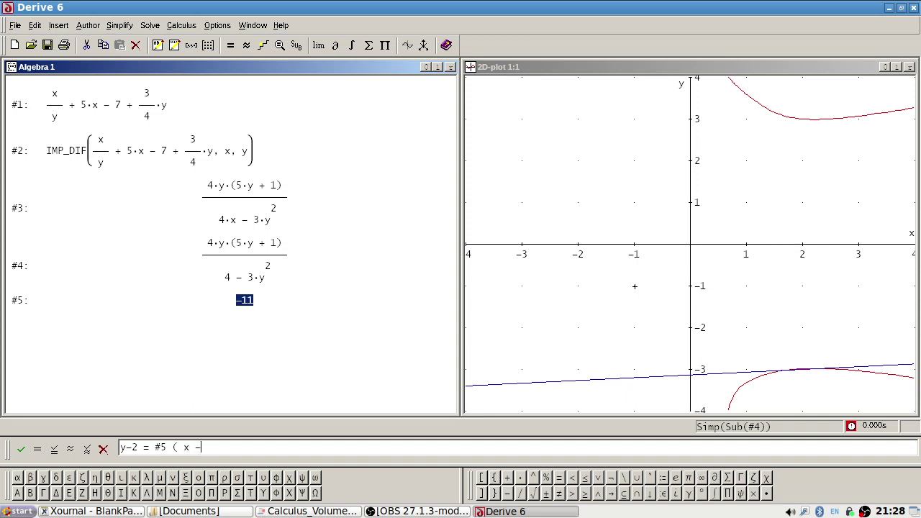
{"action": "key", "text": "alt+Tab"}
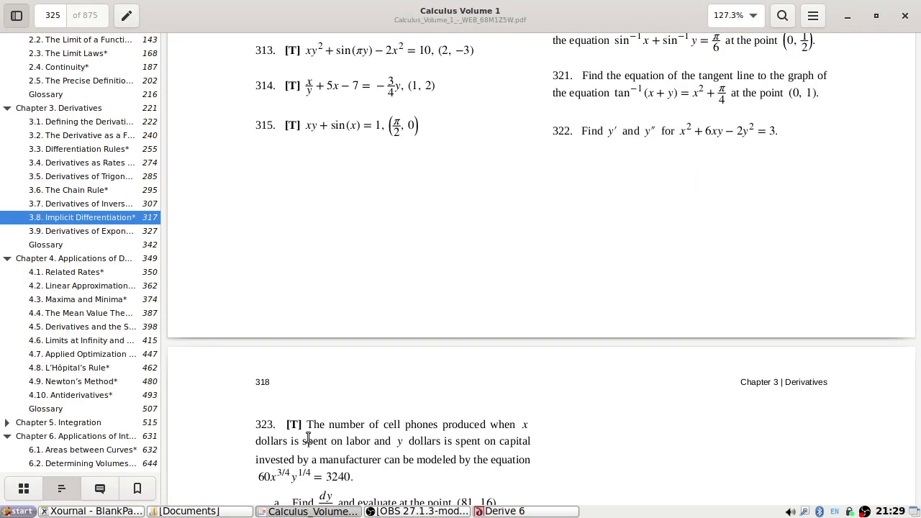
{"action": "key", "text": "alt+Tab"}
{"action": "key", "text": "Return"}
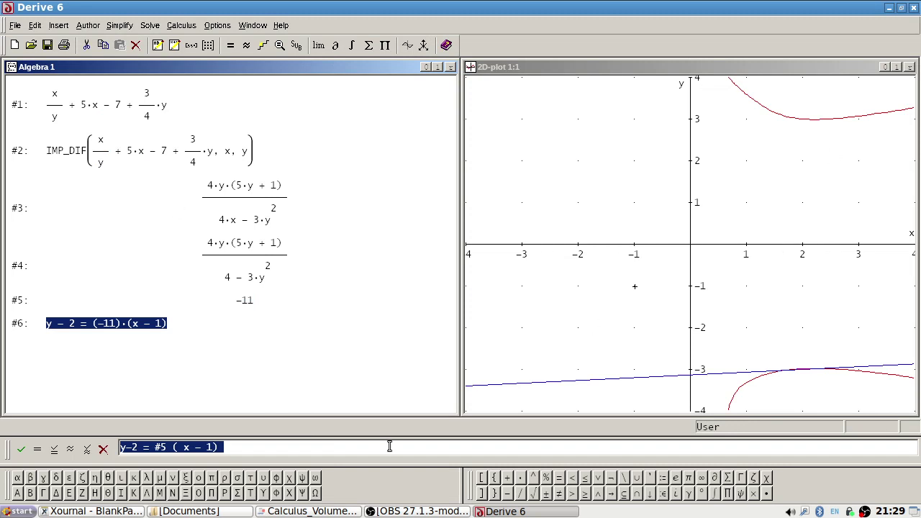
{"action": "type", "text": "#1 = 0"}
{"action": "key", "text": "Return"}
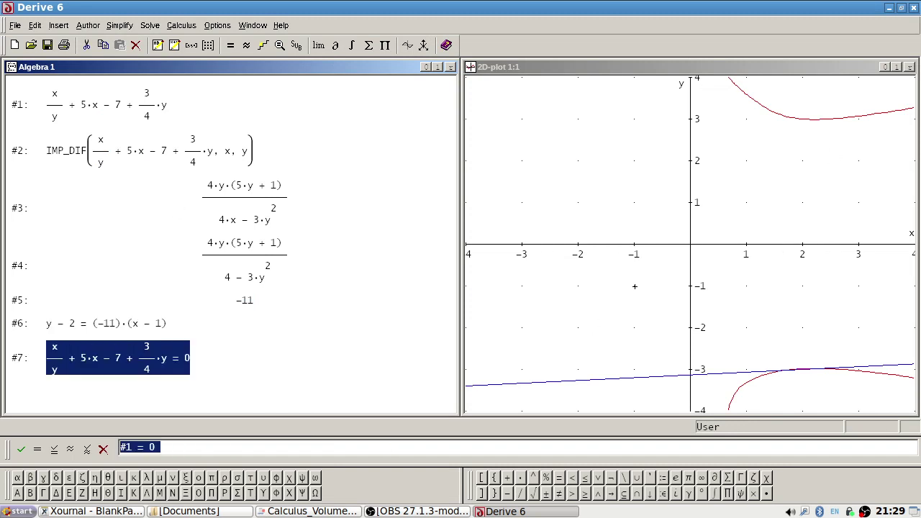
Close exercise 313's 2D-plot window and plot exercise 314's curve equation #7 in a new one
{"action": "left_click", "coordinate": [910, 66]}
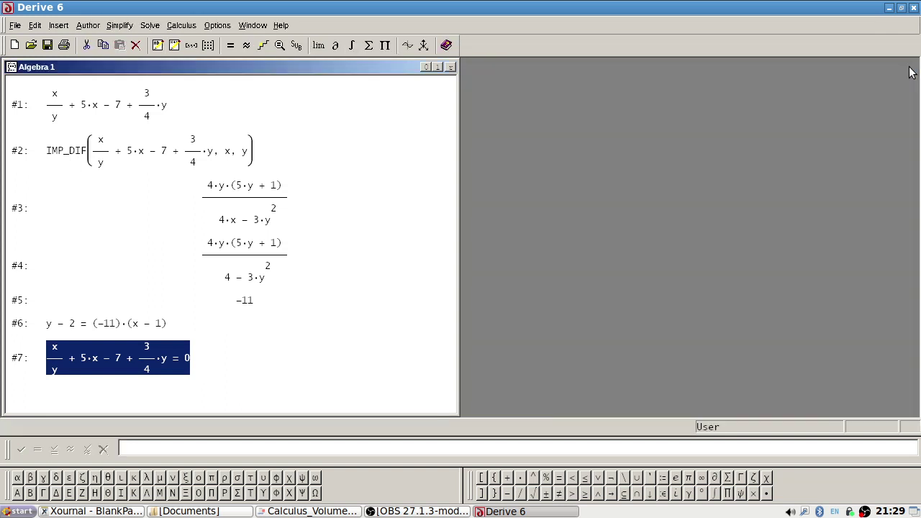
{"action": "left_click", "coordinate": [407, 46]}
{"action": "left_click", "coordinate": [125, 49]}
Plot the tangent line #6 together with exercise 314's curve
{"action": "left_click", "coordinate": [142, 328]}
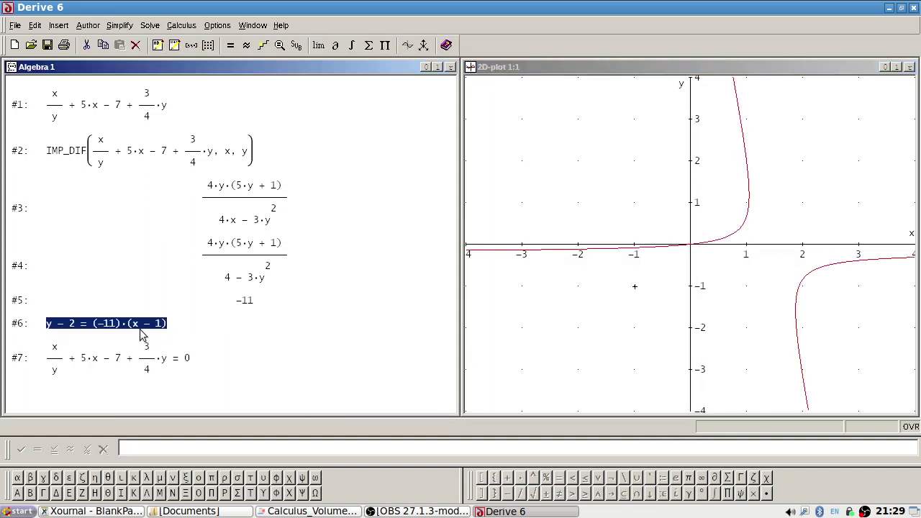
{"action": "left_click", "coordinate": [407, 46]}
{"action": "left_click", "coordinate": [124, 45]}
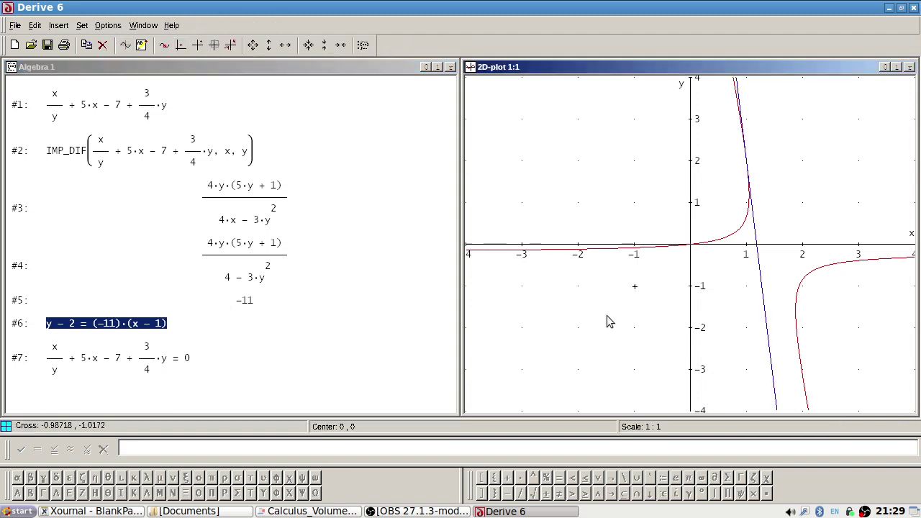
Delete all of exercise 314's expressions from the algebra window
{"action": "key", "text": "alt+Tab"}
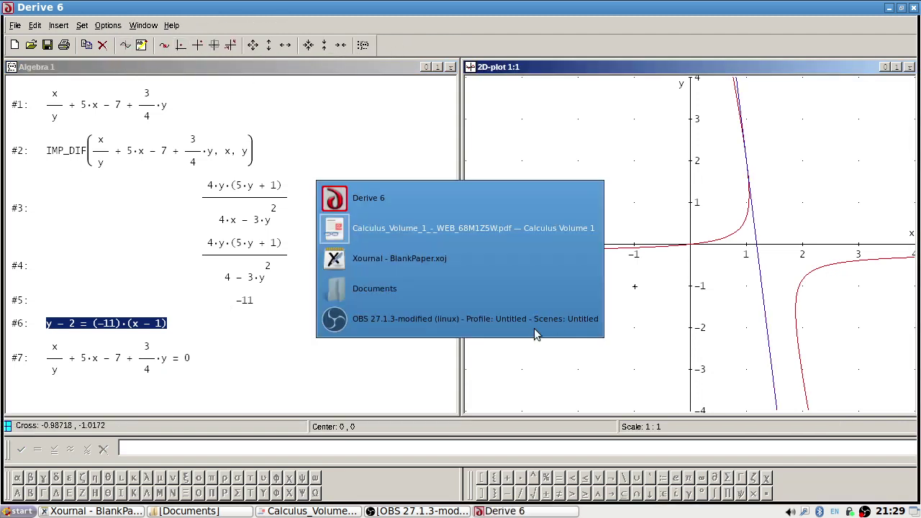
{"action": "key", "text": "alt+Tab"}
{"action": "left_click", "coordinate": [91, 350]}
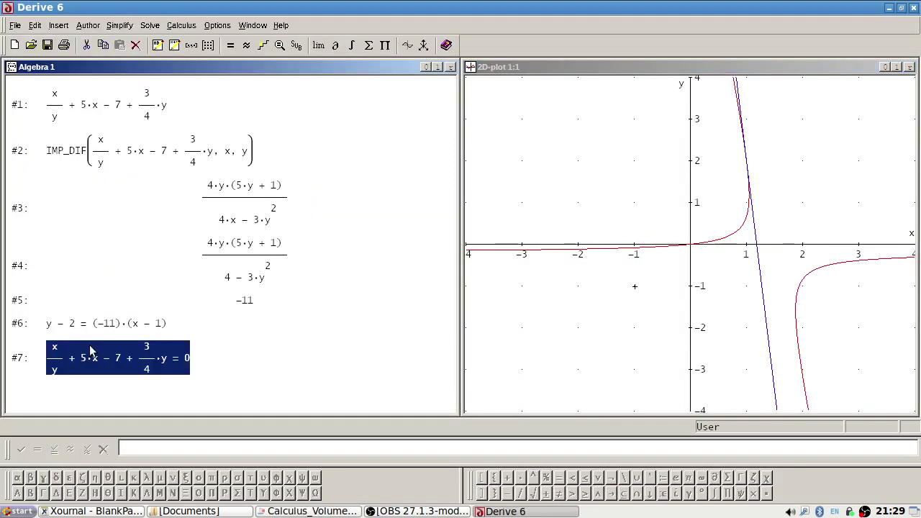
{"action": "key", "text": "Delete"}
{"action": "key", "text": "Delete"}
{"action": "key", "text": "Delete"}
{"action": "key", "text": "Delete"}
{"action": "key", "text": "Delete"}
{"action": "key", "text": "Delete"}
{"action": "key", "text": "Delete"}
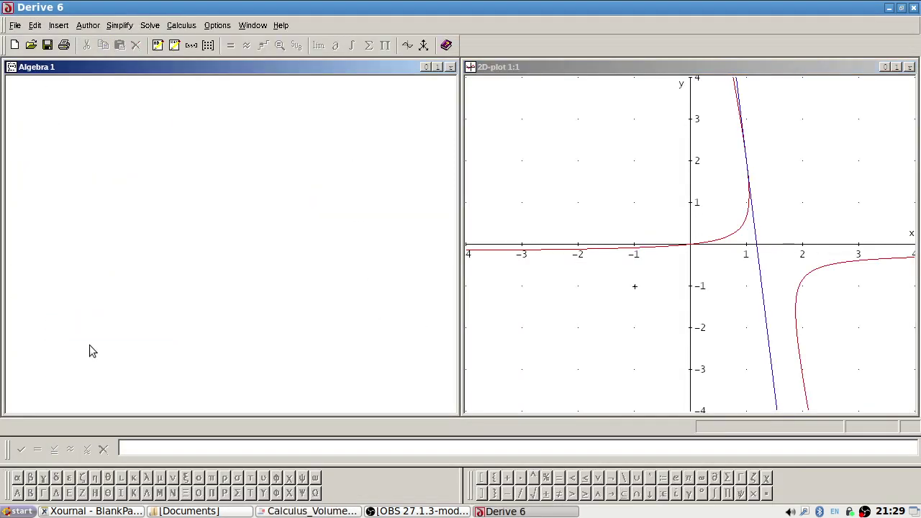
Enter exercise 315's equation as the expression xy + sin(x) - 1, with the right-hand side moved over
{"action": "left_click", "coordinate": [214, 450]}
{"action": "type", "text": "a"}
{"action": "key", "text": "alt+Tab"}
{"action": "key", "text": "alt+Tab"}
{"action": "type", "text": "y "}
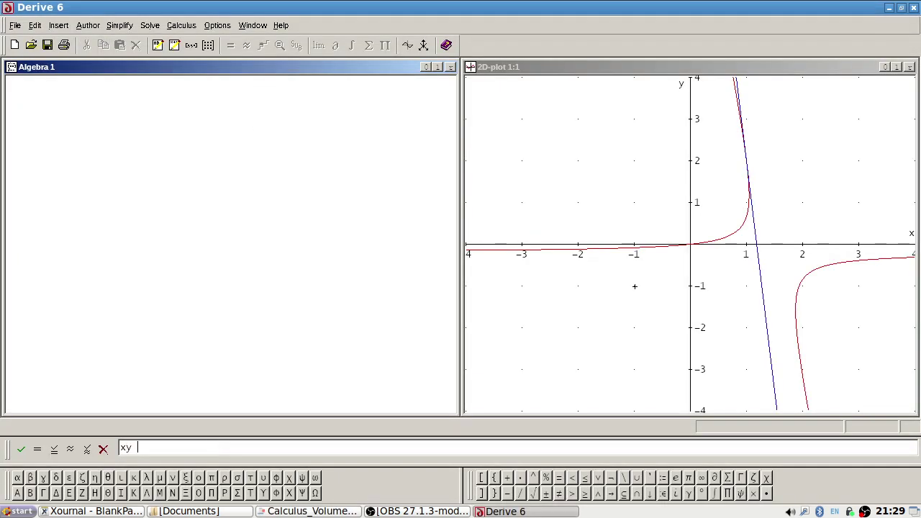
{"action": "type", "text": "+ sin(x)"}
{"action": "key", "text": "alt+Tab"}
{"action": "key", "text": "alt+Tab"}
{"action": "type", "text": "- 1"}
{"action": "key", "text": "Return"}
{"action": "key", "text": "alt+Tab"}
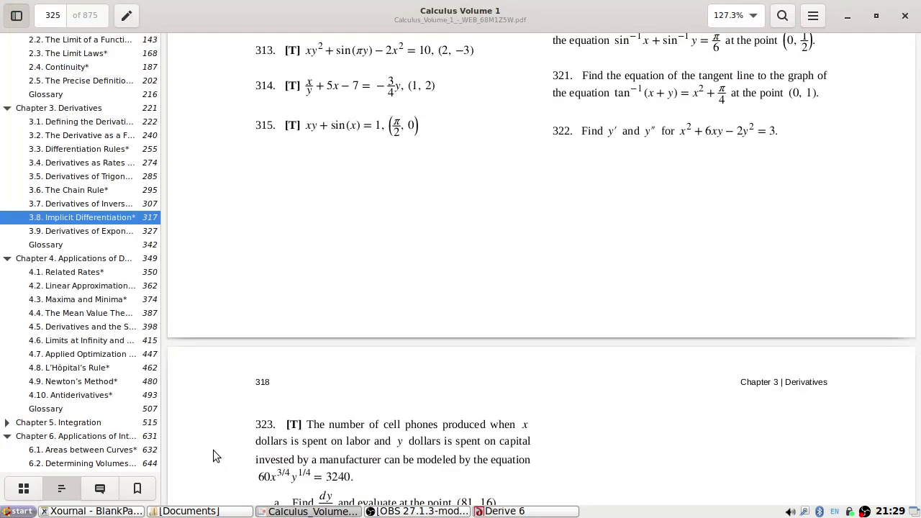
{"action": "key", "text": "alt+Tab"}
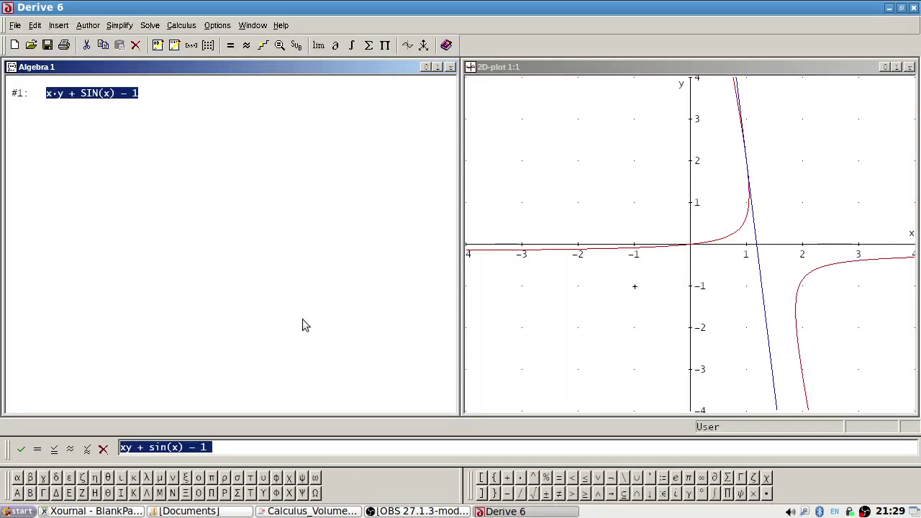
Enter IMP_DIF(#1,x,y) for exercise 315 and simplify it to get the derivative
{"action": "key", "text": "BackSpace"}
{"action": "type", "text": "IMP_DIF("}
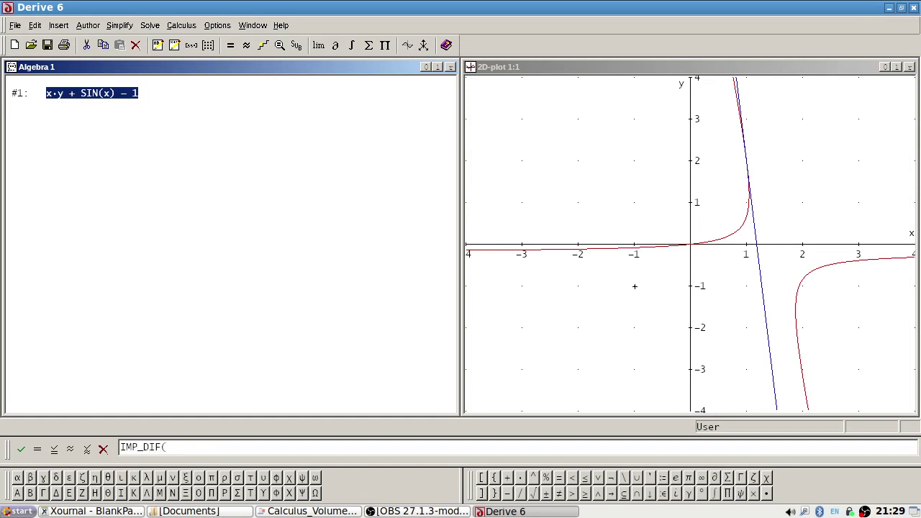
{"action": "type", "text": "#1,x,y)"}
{"action": "key", "text": "Return"}
{"action": "key", "text": "alt+Tab"}
{"action": "key", "text": "alt+Tab"}
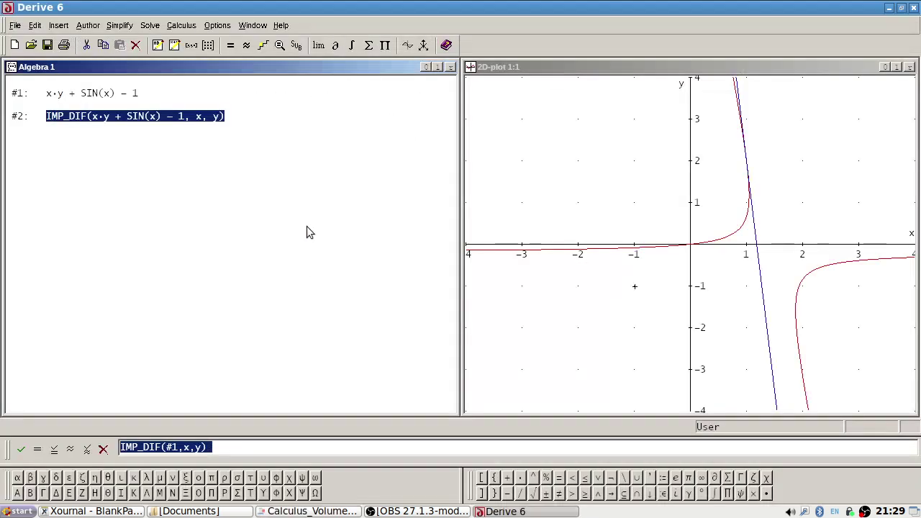
{"action": "key", "text": "alt+Tab"}
{"action": "key", "text": "alt+Tab"}
{"action": "left_click", "coordinate": [120, 26]}
{"action": "left_click", "coordinate": [133, 41]}
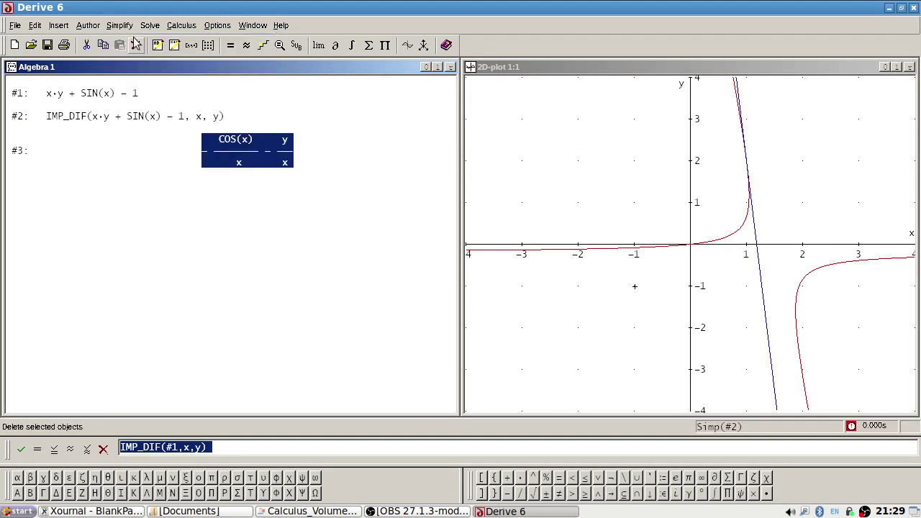
Substitute π/2 for x in derivative #3 without simplifying, and substitute 0 for y with simplification
{"action": "left_click", "coordinate": [296, 45]}
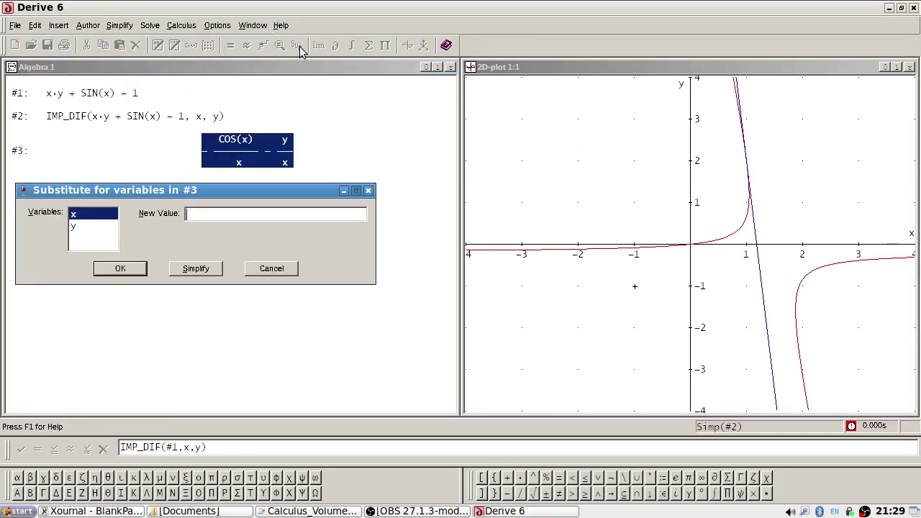
{"action": "left_click", "coordinate": [264, 210]}
{"action": "type", "text": "π/2"}
{"action": "key", "text": "Return"}
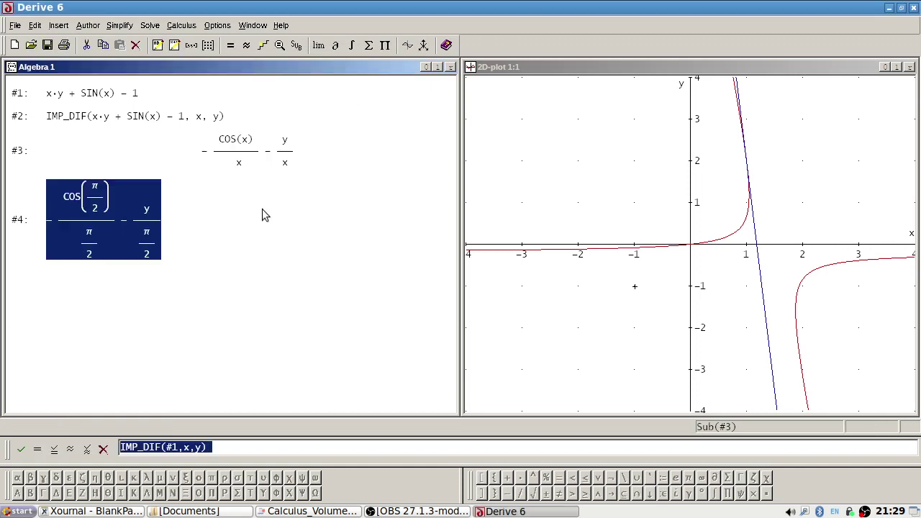
{"action": "left_click", "coordinate": [296, 46]}
{"action": "type", "text": "0"}
{"action": "left_click", "coordinate": [193, 269]}
{"action": "key", "text": "alt+Tab"}
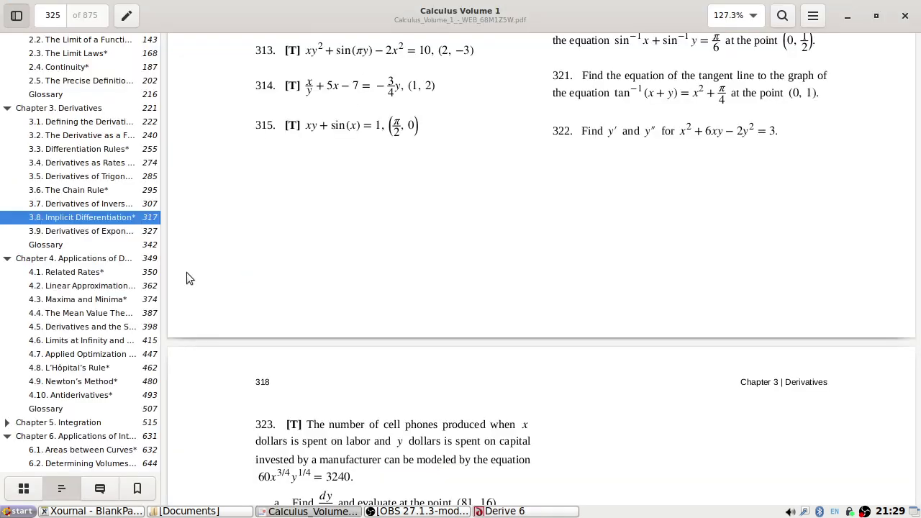
{"action": "key", "text": "alt+Tab"}
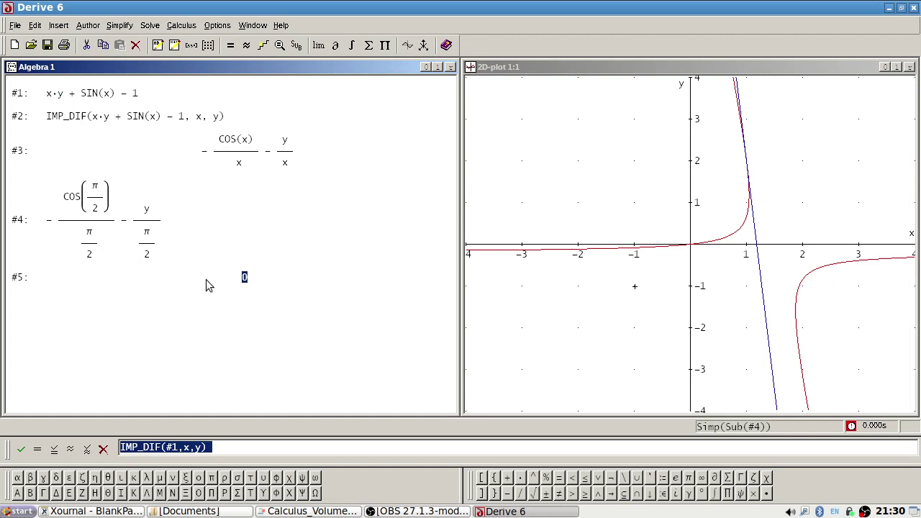
Delete the substituted expressions #4 and #5, keeping derivative #3
{"action": "left_click", "coordinate": [151, 247]}
{"action": "key", "text": "Delete"}
{"action": "key", "text": "alt+Tab"}
{"action": "key", "text": "alt+Tab"}
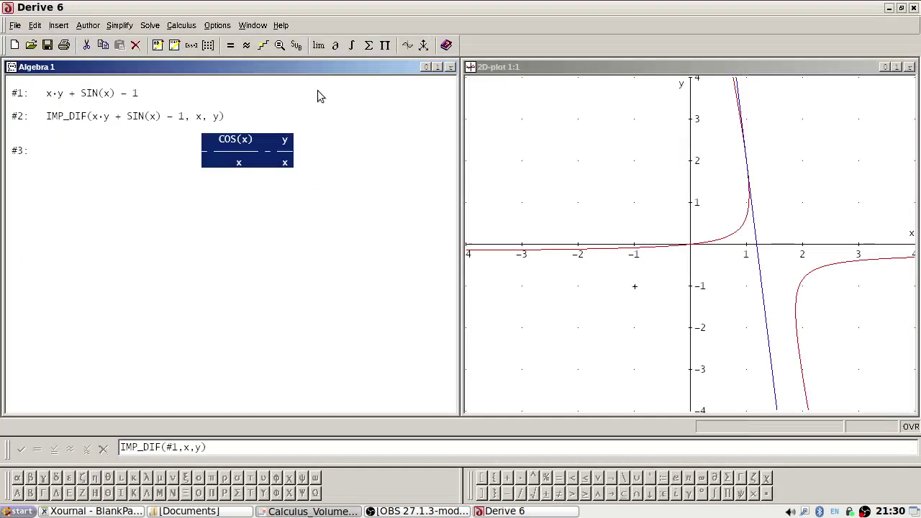
Substitute π/2 for x in derivative #3 and 0 for y in the result, simplifying each substitution
{"action": "left_click", "coordinate": [296, 46]}
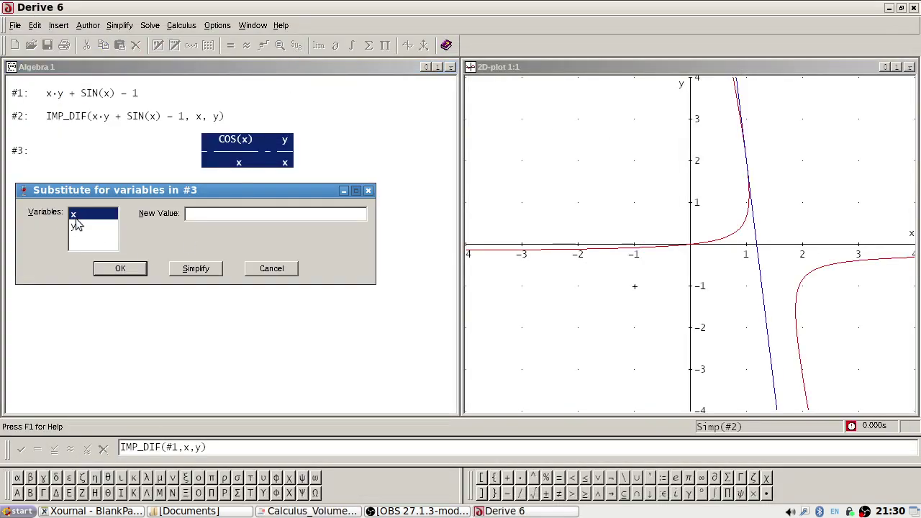
{"action": "type", "text": "π/2"}
{"action": "left_click", "coordinate": [204, 266]}
{"action": "key", "text": "alt+Tab"}
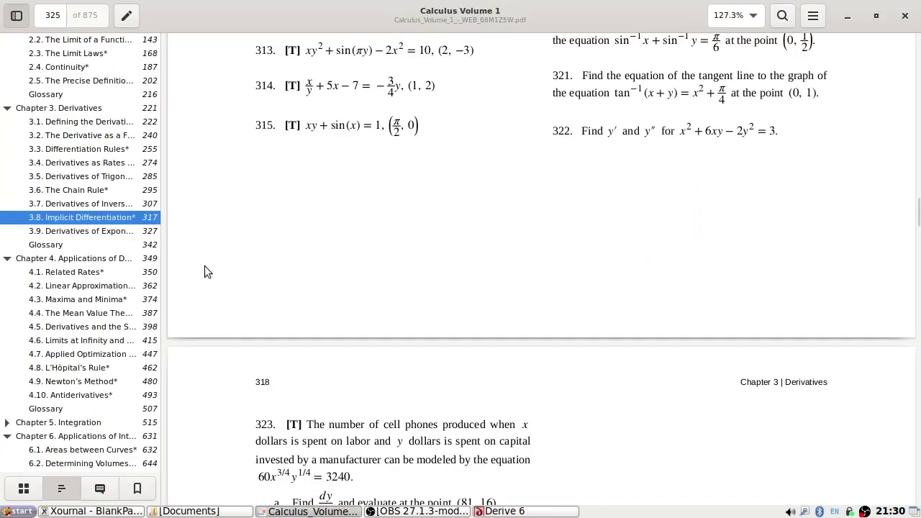
{"action": "key", "text": "alt+Tab"}
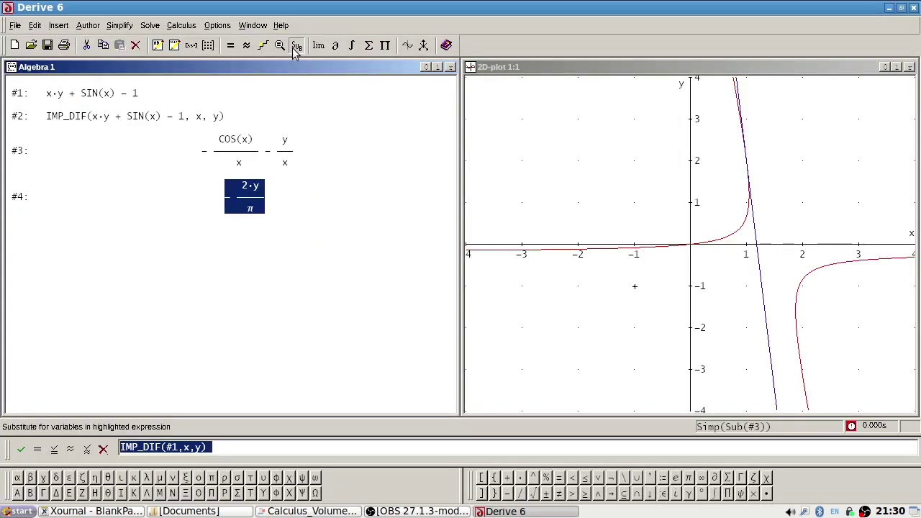
{"action": "left_click", "coordinate": [294, 51]}
{"action": "type", "text": "0"}
{"action": "left_click", "coordinate": [208, 269]}
Enter exercise 315's tangent line as y-0 = #5 (x - π/2) and its curve equation as #1=0
{"action": "type", "text": "y-"}
{"action": "key", "text": "alt+Tab"}
{"action": "key", "text": "alt+Tab"}
{"action": "type", "text": "0 ="}
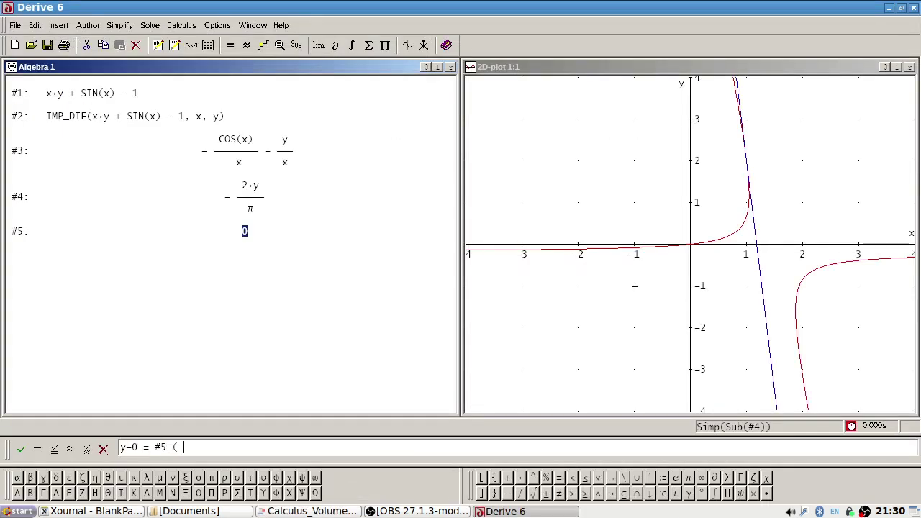
{"action": "type", "text": " #5 ( x - π/2)"}
{"action": "key", "text": "Return"}
{"action": "type", "text": "#1=0"}
{"action": "key", "text": "Return"}
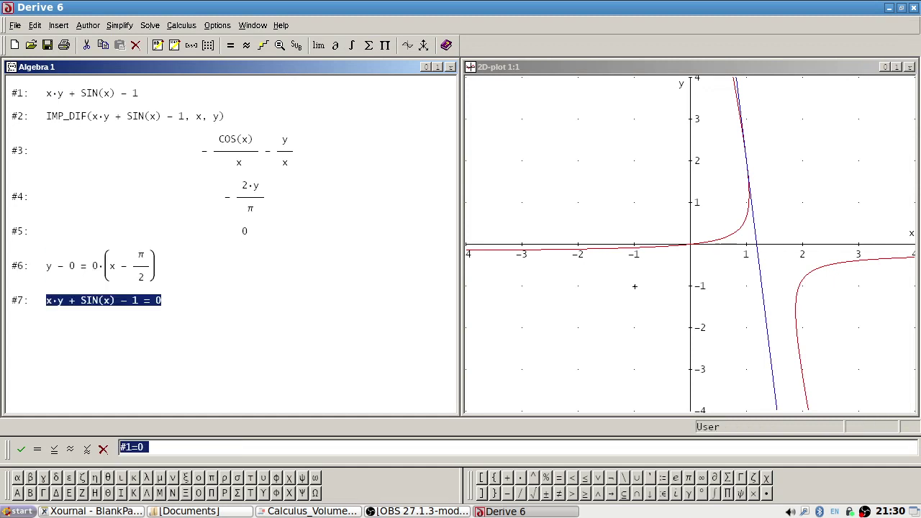
Close exercise 314's 2D-plot window and plot exercise 315's curve equation #7 in a new one
{"action": "left_click", "coordinate": [909, 66]}
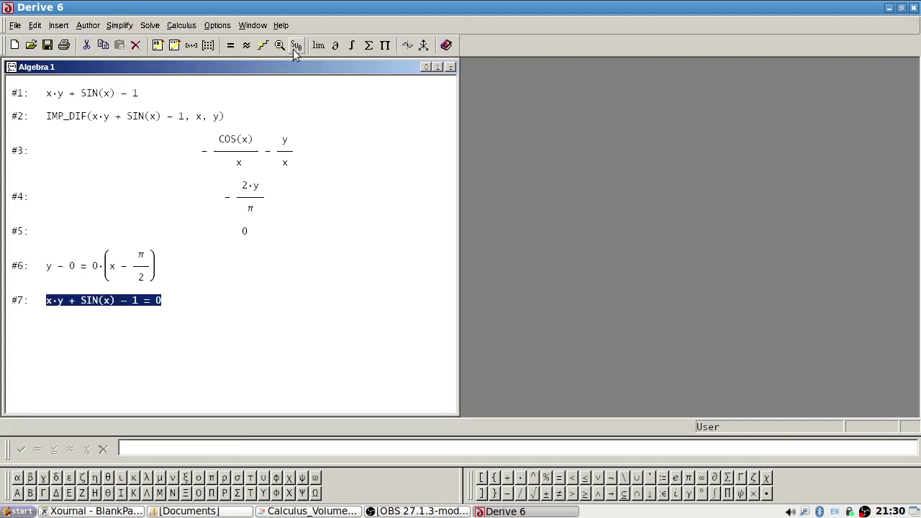
{"action": "left_click", "coordinate": [407, 45]}
{"action": "left_click", "coordinate": [125, 44]}
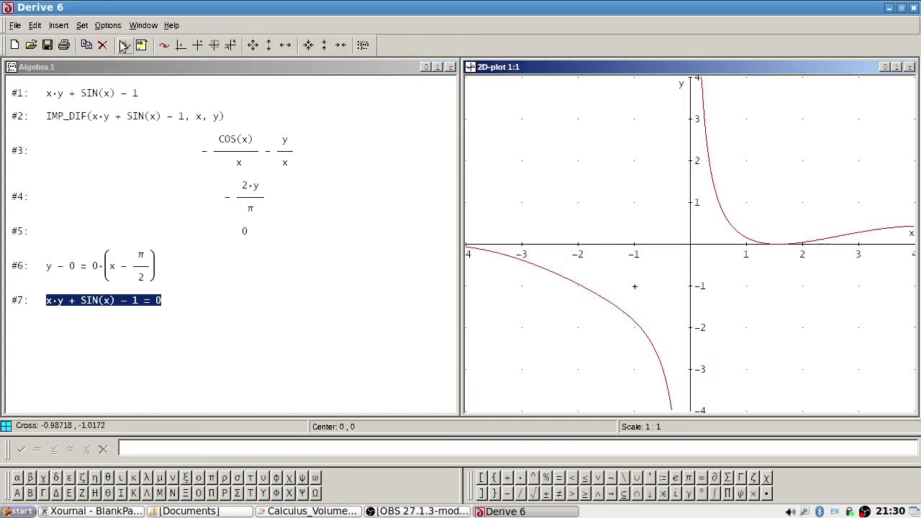
Plot the tangent line #6 together with exercise 315's curve
{"action": "left_click", "coordinate": [135, 277]}
{"action": "left_click", "coordinate": [407, 45]}
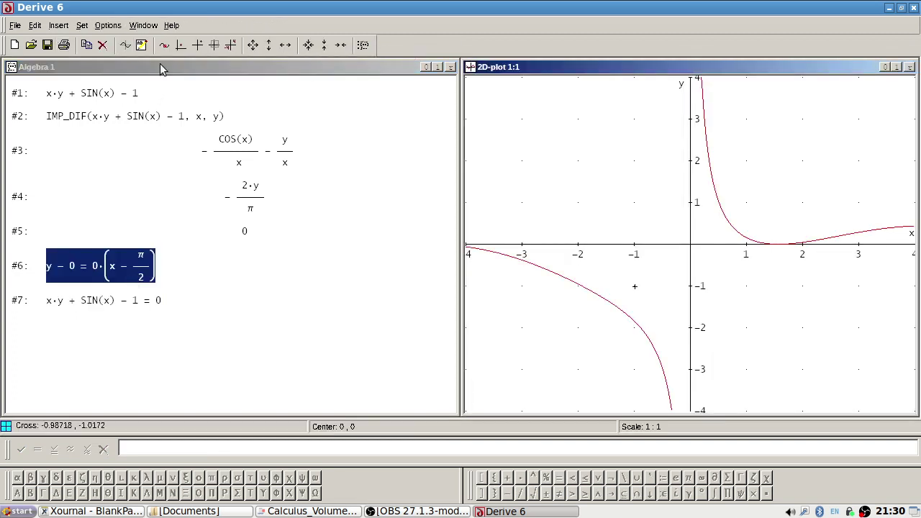
{"action": "left_click", "coordinate": [126, 46]}
{"action": "key", "text": "alt+Tab"}
{"action": "key", "text": "alt+Tab"}
Close exercise 315's 2D-plot window and delete all of its expressions from the algebra window
{"action": "key", "text": "alt+Tab"}
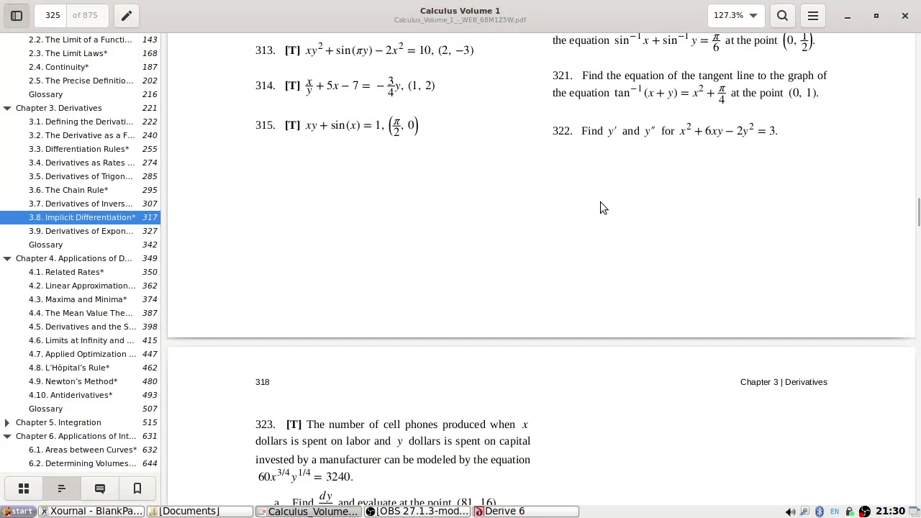
{"action": "scroll", "coordinate": [600, 202], "scroll_direction": "up", "scroll_amount": 15}
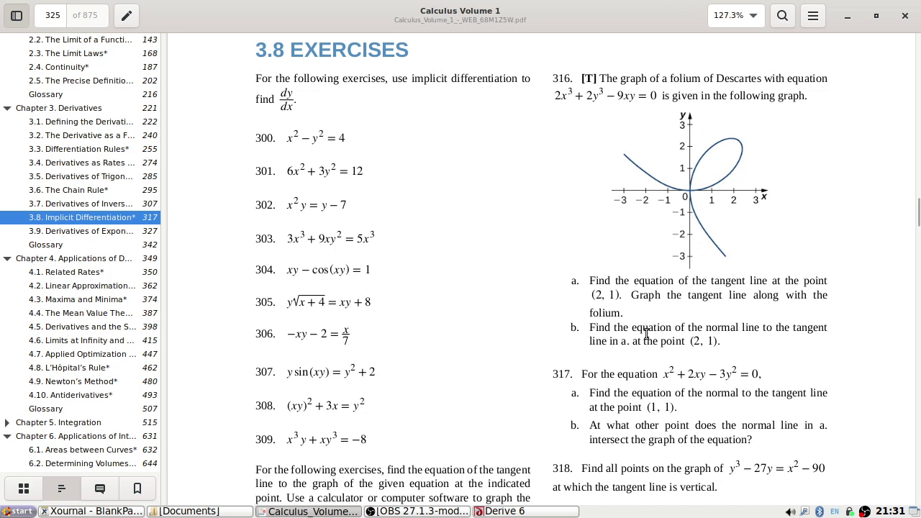
{"action": "key", "text": "alt+Tab"}
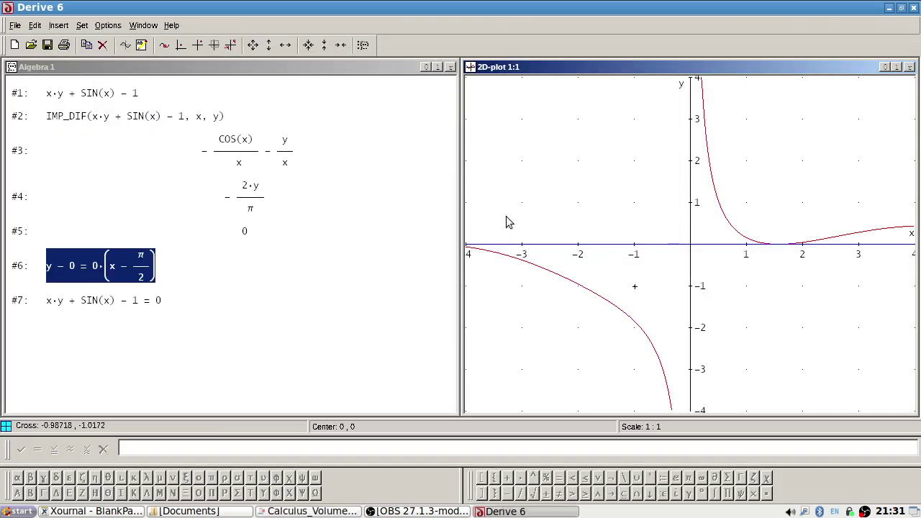
{"action": "left_click", "coordinate": [909, 67]}
{"action": "left_click", "coordinate": [165, 124]}
{"action": "key", "text": "Delete"}
{"action": "key", "text": "Delete"}
{"action": "key", "text": "Delete"}
{"action": "key", "text": "Delete"}
{"action": "key", "text": "Delete"}
{"action": "key", "text": "Delete"}
{"action": "key", "text": "Delete"}
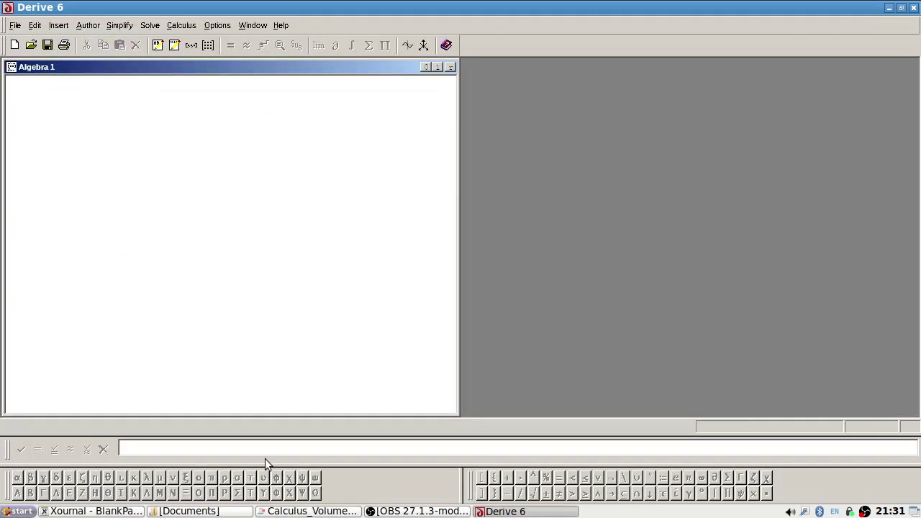
Enter exercise 316's folium equation 2x^3 + 2y^3 - 9xy = 0 and plot it in a new 2D-plot window
{"action": "left_click", "coordinate": [259, 448]}
{"action": "key", "text": "alt+Tab"}
{"action": "key", "text": "alt+Tab"}
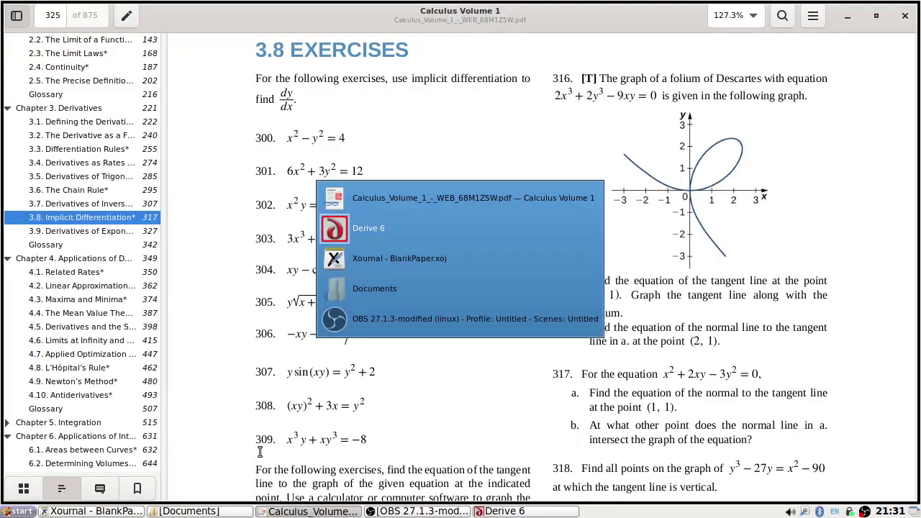
{"action": "type", "text": "2x^3"}
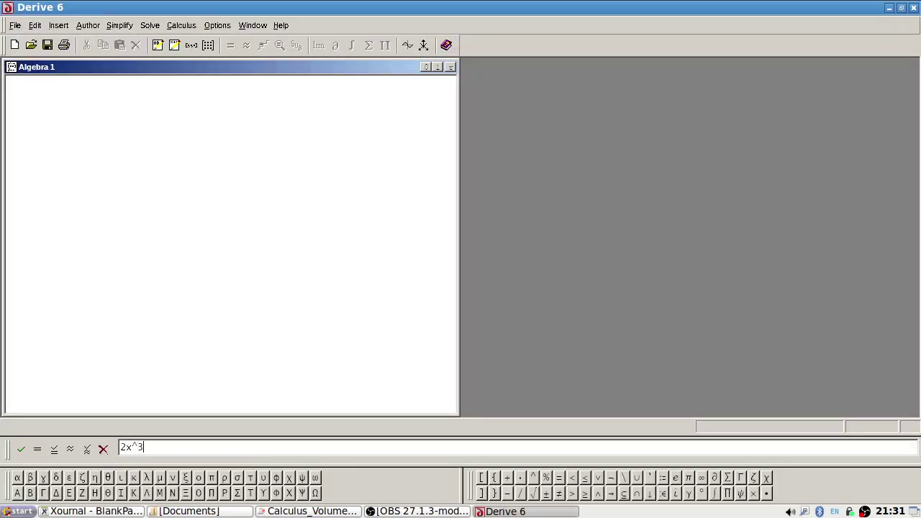
{"action": "key", "text": "alt+Tab"}
{"action": "key", "text": "alt+Tab"}
{"action": "type", "text": "x^3"}
{"action": "key", "text": "alt+Tab"}
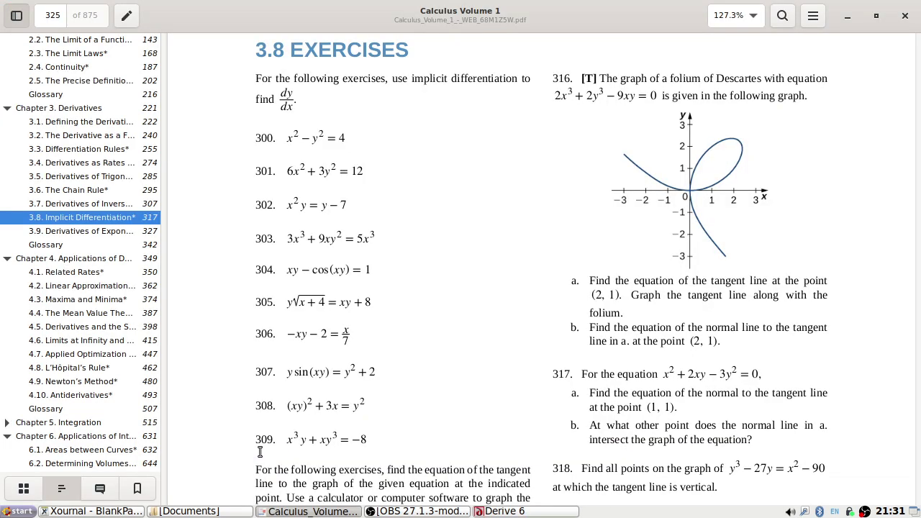
{"action": "key", "text": "alt+Tab"}
{"action": "type", "text": "+ 2y^3 - 9xy"}
{"action": "key", "text": "alt+Tab"}
{"action": "key", "text": "alt+Tab"}
{"action": "type", "text": "= 0"}
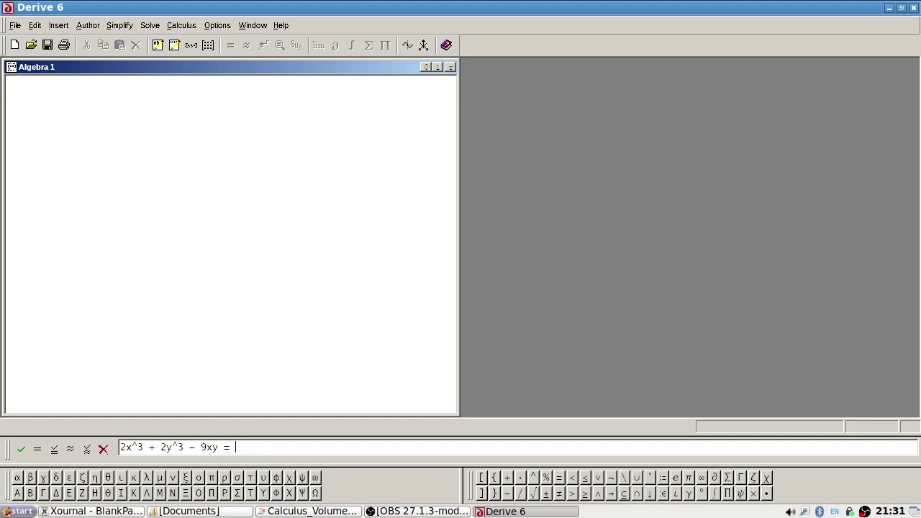
{"action": "key", "text": "Return"}
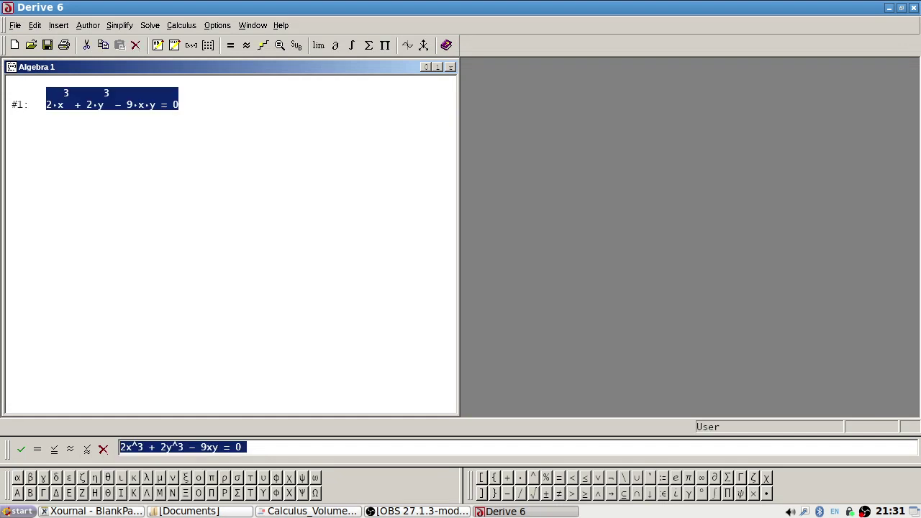
{"action": "left_click", "coordinate": [407, 45]}
{"action": "left_click", "coordinate": [124, 45]}
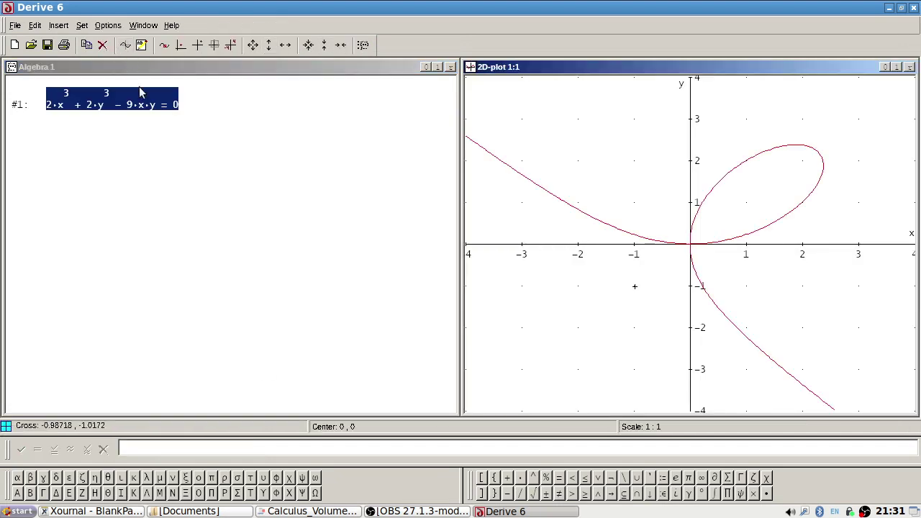
Edit expression #1 to remove "= 0", leaving 2x^3 + 2y^3 - 9xy
{"action": "right_click", "coordinate": [139, 92]}
{"action": "left_click", "coordinate": [154, 115]}
{"action": "left_click", "coordinate": [321, 443]}
{"action": "key", "text": "BackSpace"}
{"action": "key", "text": "Return"}
Enter IMP_DIF(#1,x,y) for the folium and simplify it to get the derivative
{"action": "key", "text": "BackSpace"}
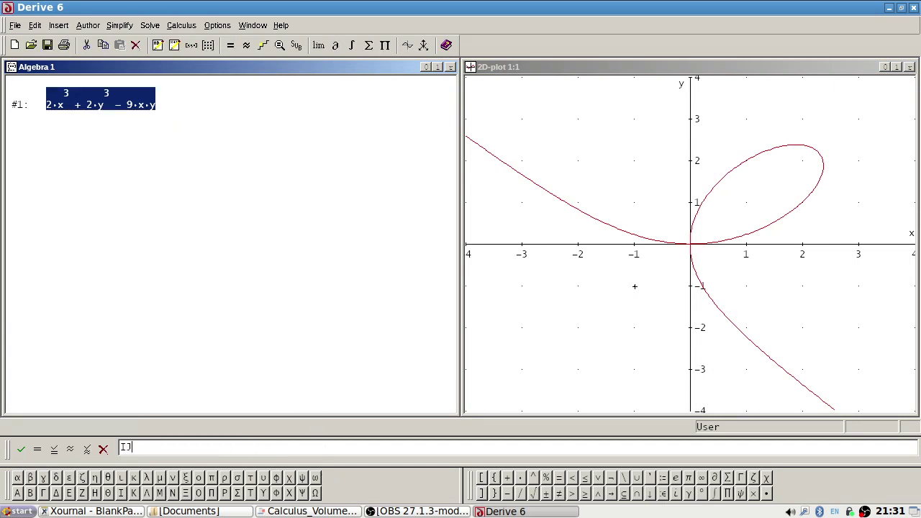
{"action": "type", "text": "IMP_DIF(#1,x,y)"}
{"action": "key", "text": "Return"}
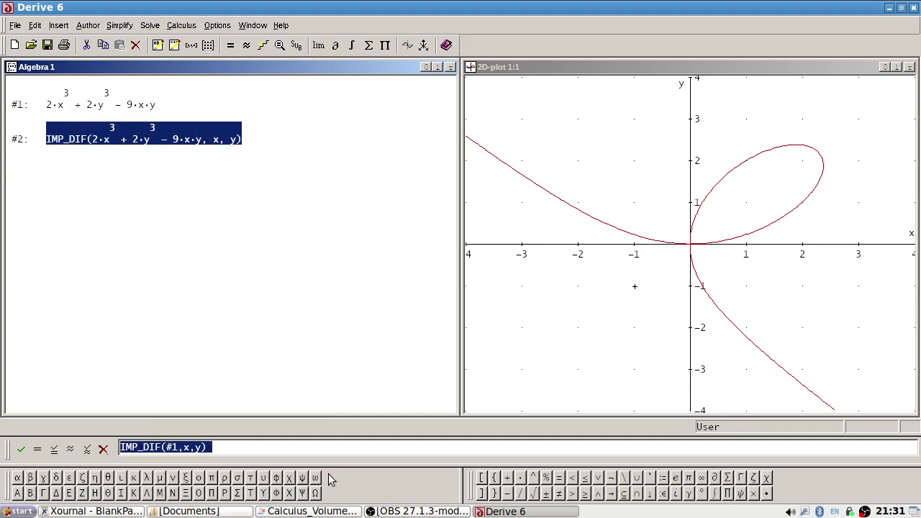
{"action": "left_click", "coordinate": [120, 25]}
{"action": "left_click", "coordinate": [127, 37]}
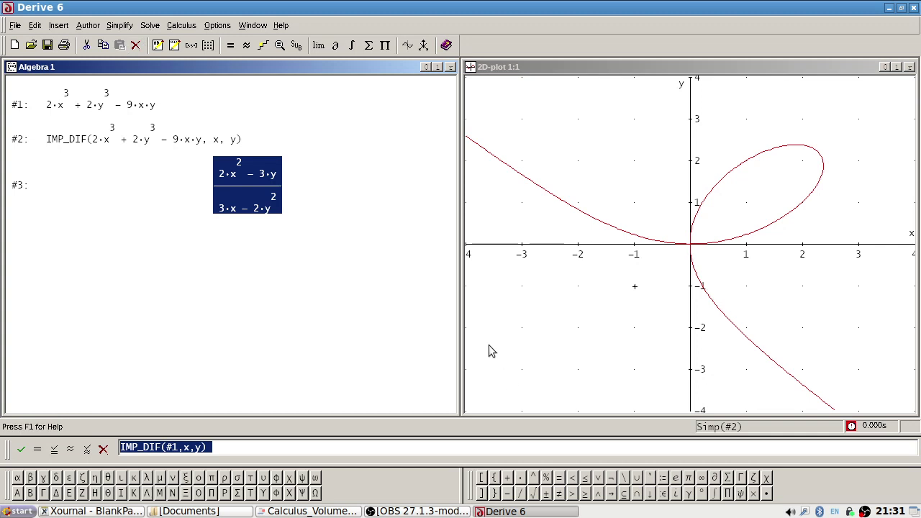
Evaluate the folium's derivative at exercise 316's point (2, 1) by substituting x = 2 and y = 1 and simplifying
{"action": "key", "text": "alt+Tab"}
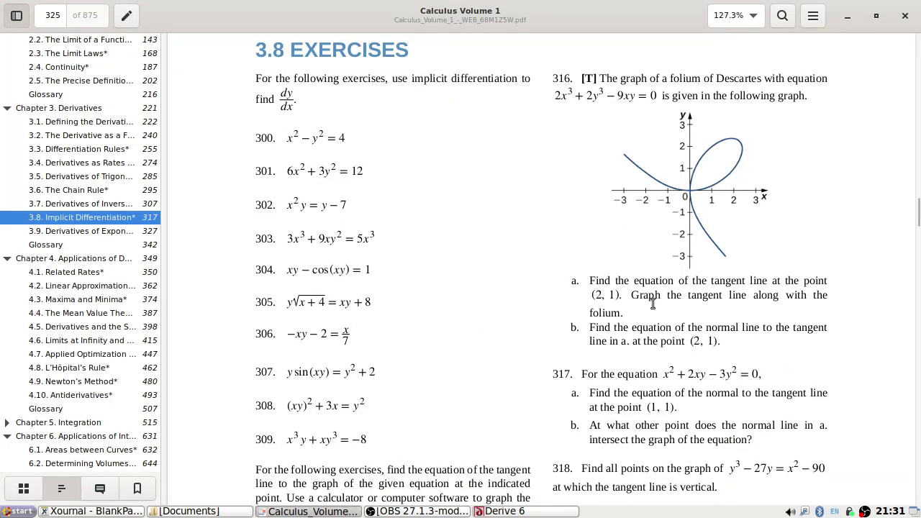
{"action": "key", "text": "alt+Tab"}
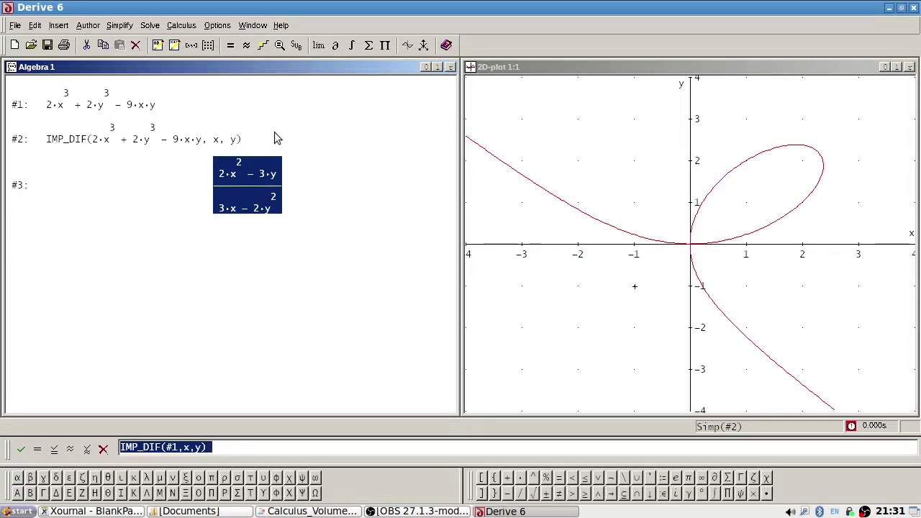
{"action": "left_click", "coordinate": [297, 45]}
{"action": "left_click", "coordinate": [202, 272]}
{"action": "left_click", "coordinate": [296, 44]}
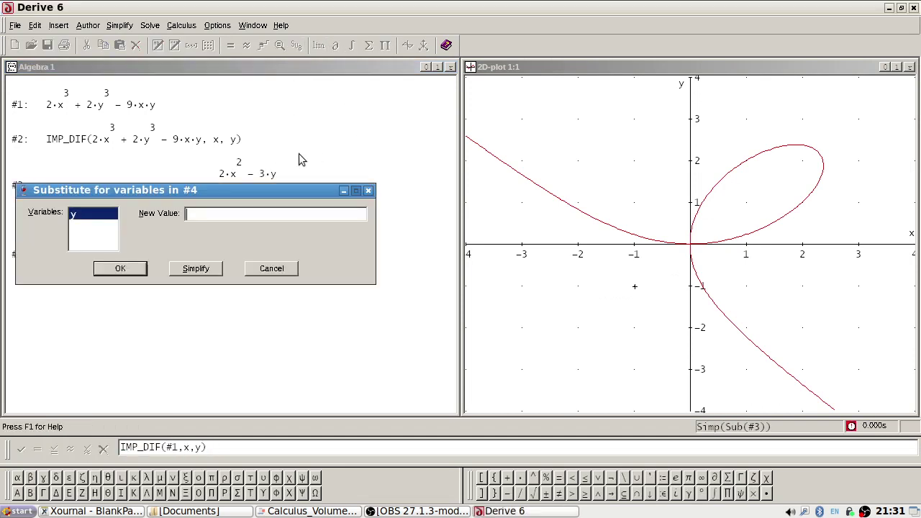
{"action": "type", "text": "1"}
{"action": "left_click", "coordinate": [212, 266]}
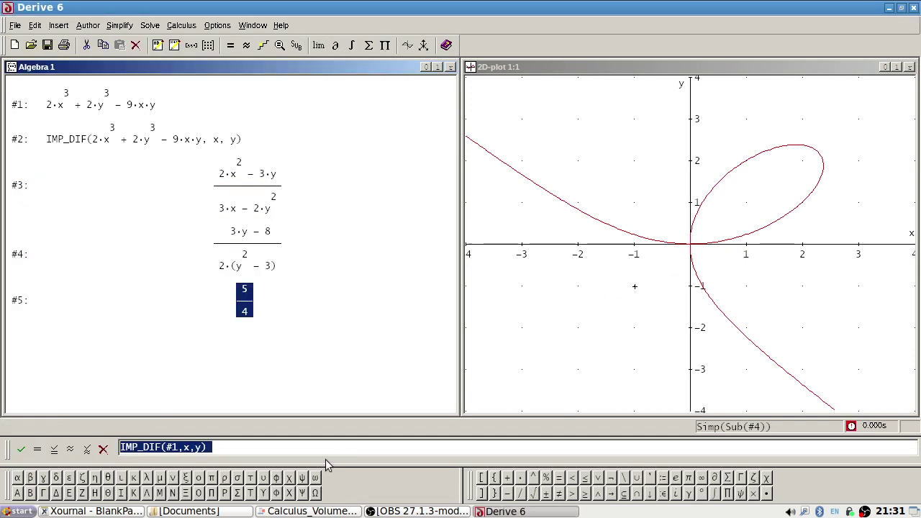
Enter the tangent line y-1=#5(x-2) at the point (2, 1) and plot it together with the folium
{"action": "type", "text": "y"}
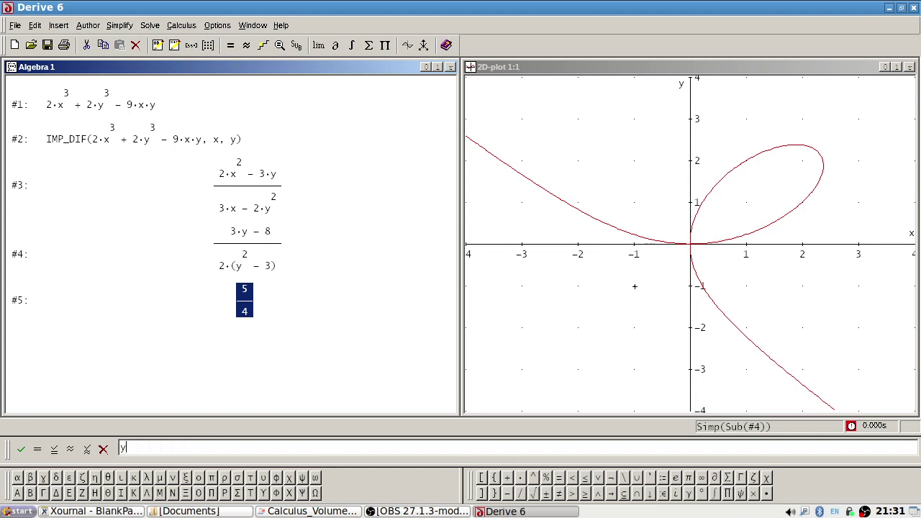
{"action": "key", "text": "alt+Tab"}
{"action": "key", "text": "alt+Tab"}
{"action": "key", "text": "alt+Tab"}
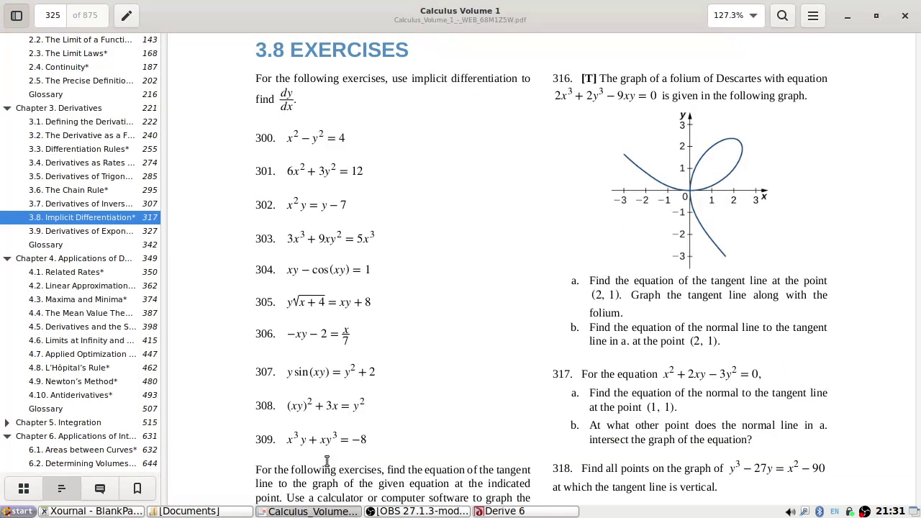
{"action": "key", "text": "alt+Tab"}
{"action": "type", "text": "2"}
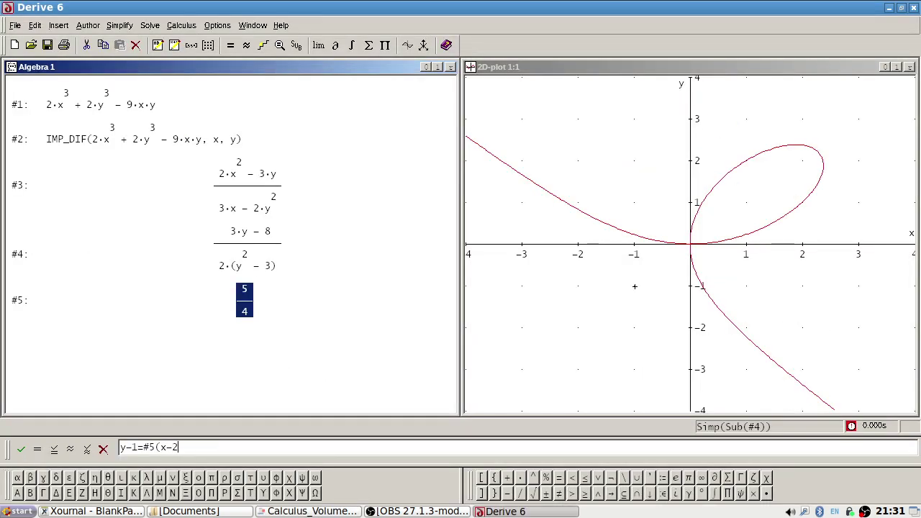
{"action": "type", "text": ")"}
{"action": "key", "text": "Return"}
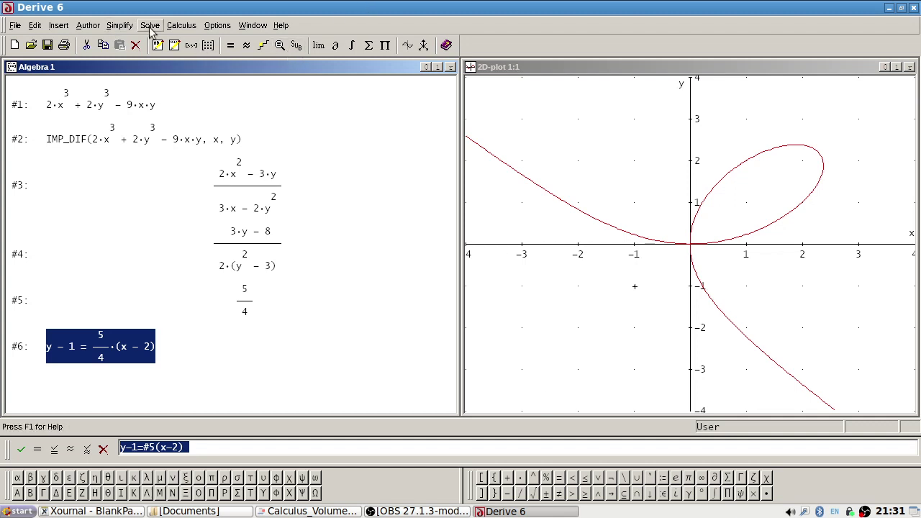
{"action": "left_click", "coordinate": [408, 46]}
{"action": "left_click", "coordinate": [125, 45]}
Enter exercise 316b's normal line y-1 = -1/#5 (x - 2) and add it to the plot
{"action": "key", "text": "alt+Tab"}
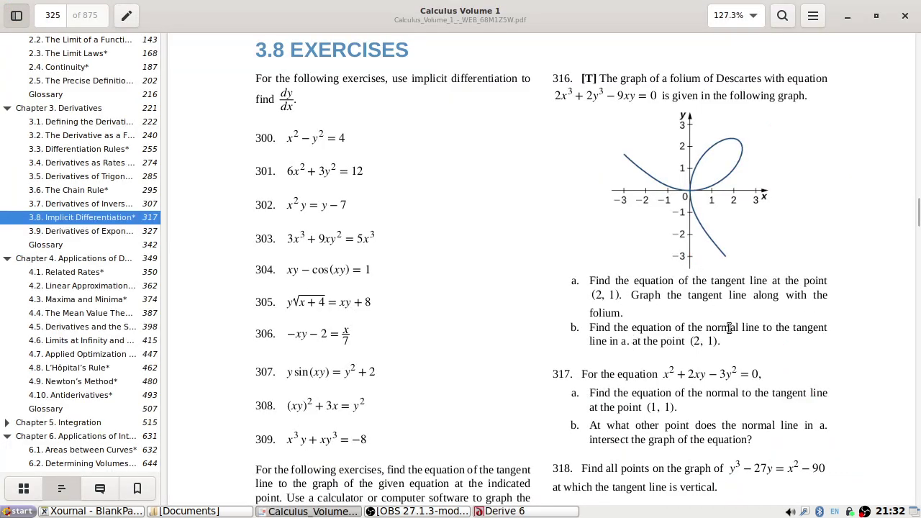
{"action": "key", "text": "alt+Tab"}
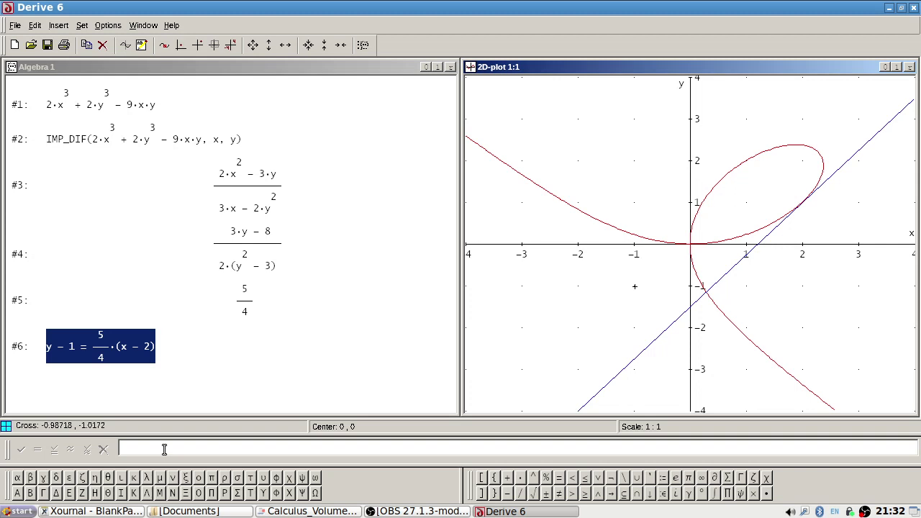
{"action": "type", "text": "y-1 = -1/#5 (x - 2"}
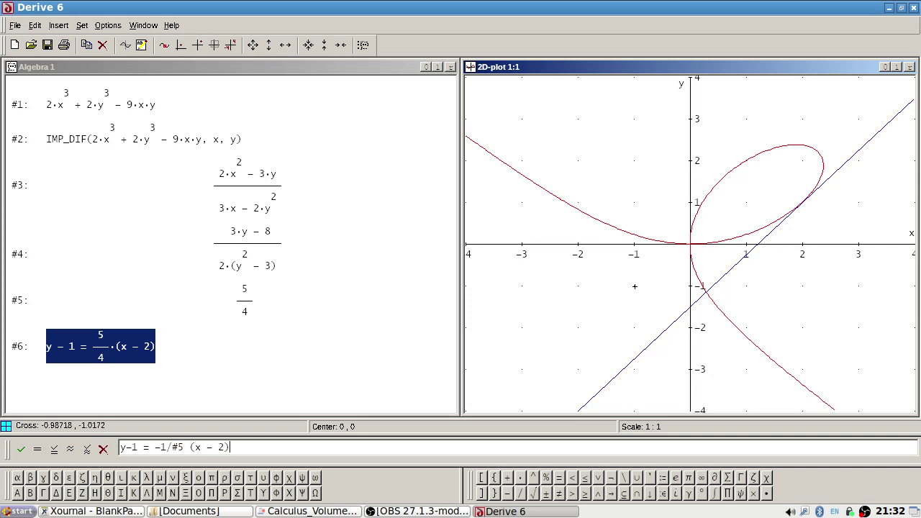
{"action": "key", "text": "Return"}
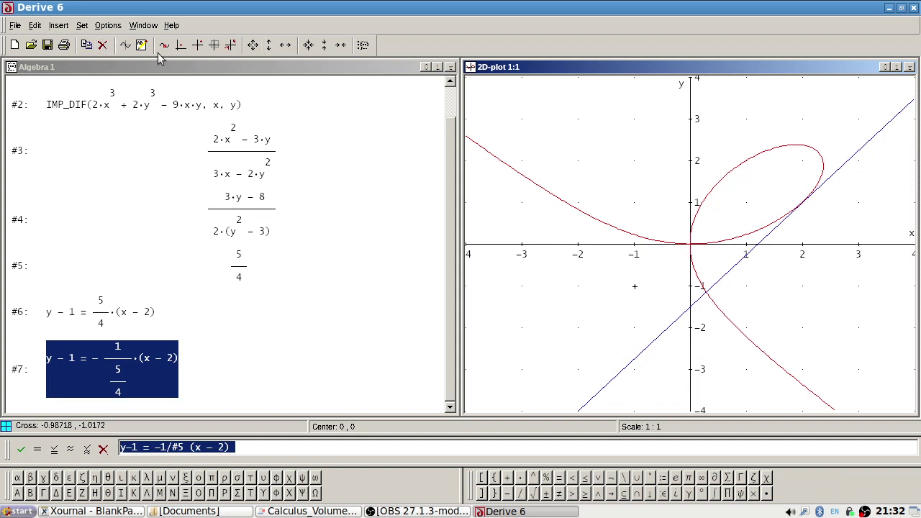
{"action": "left_click", "coordinate": [125, 45]}
Maximize the 2D-plot window and zoom out horizontally to a 2:1 scale
{"action": "left_click", "coordinate": [897, 67]}
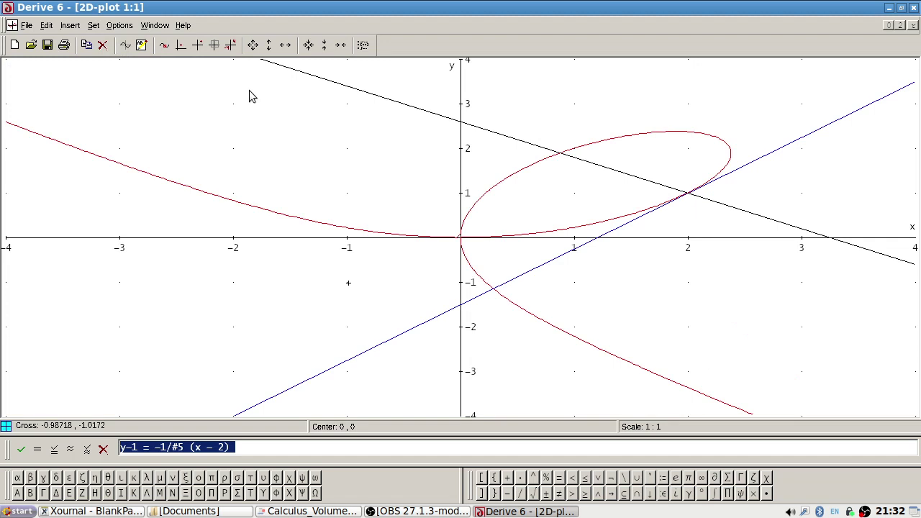
{"action": "left_click", "coordinate": [231, 46]}
{"action": "left_click", "coordinate": [338, 46]}
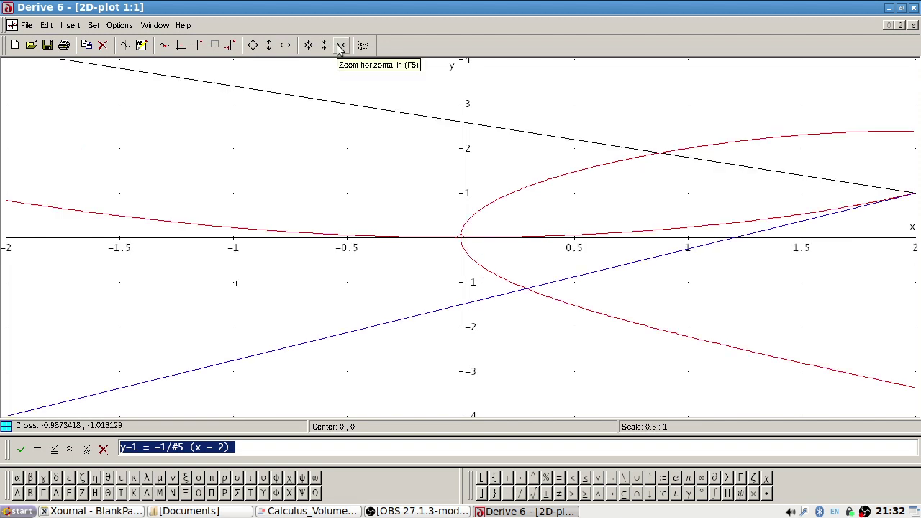
{"action": "left_click", "coordinate": [286, 46]}
{"action": "left_click", "coordinate": [286, 46]}
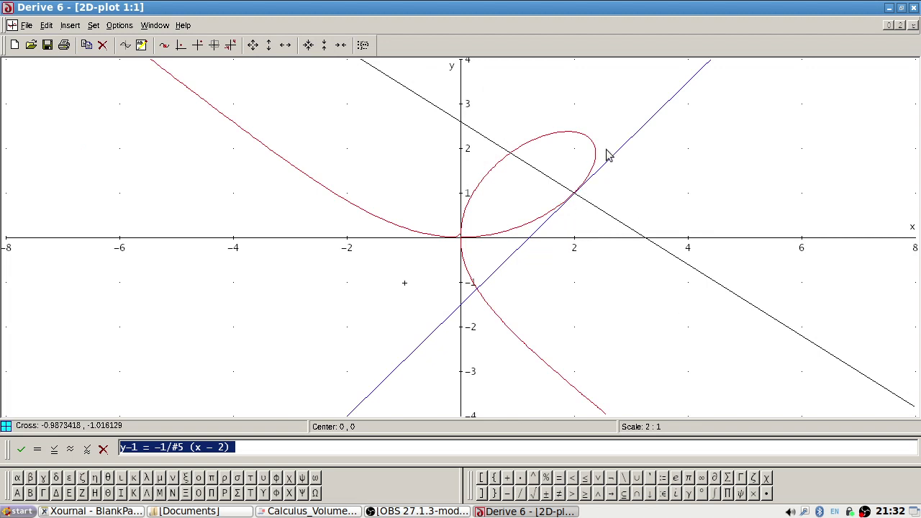
Switch to the Calculus Volume 1 PDF and look through the remaining section 3.8 exercises, from 317 to 330
{"action": "key", "text": "alt+Tab"}
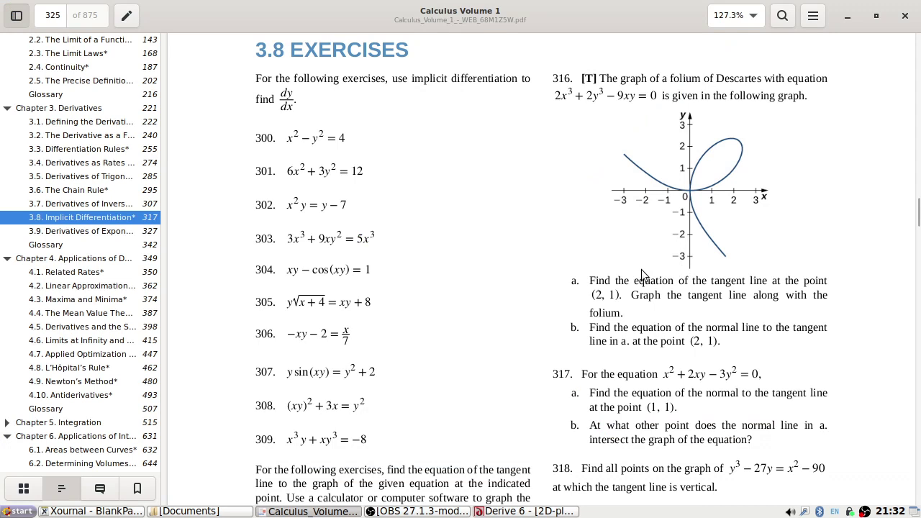
{"action": "scroll", "coordinate": [642, 276], "scroll_direction": "down", "scroll_amount": 7}
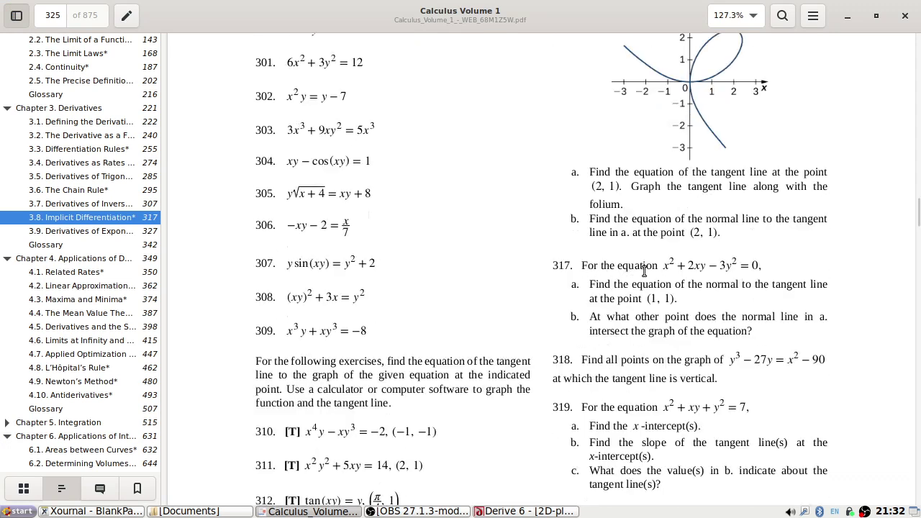
{"action": "scroll", "coordinate": [647, 273], "scroll_direction": "down", "scroll_amount": 20}
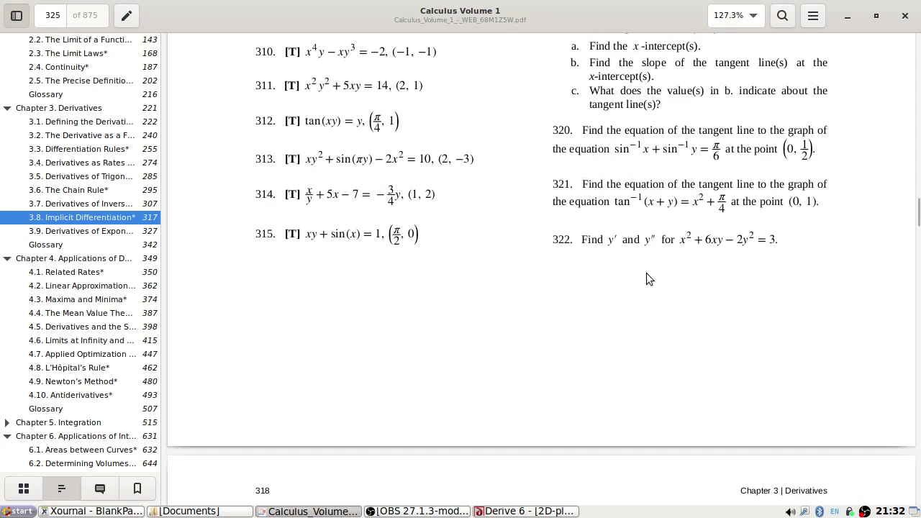
{"action": "scroll", "coordinate": [646, 276], "scroll_direction": "down", "scroll_amount": 12}
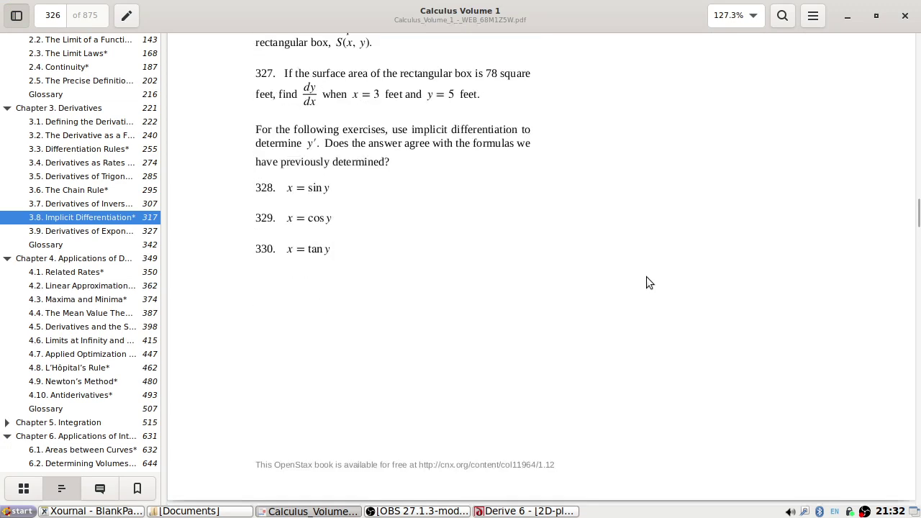
{"action": "scroll", "coordinate": [647, 276], "scroll_direction": "up", "scroll_amount": 11}
{"action": "scroll", "coordinate": [646, 276], "scroll_direction": "up", "scroll_amount": 20}
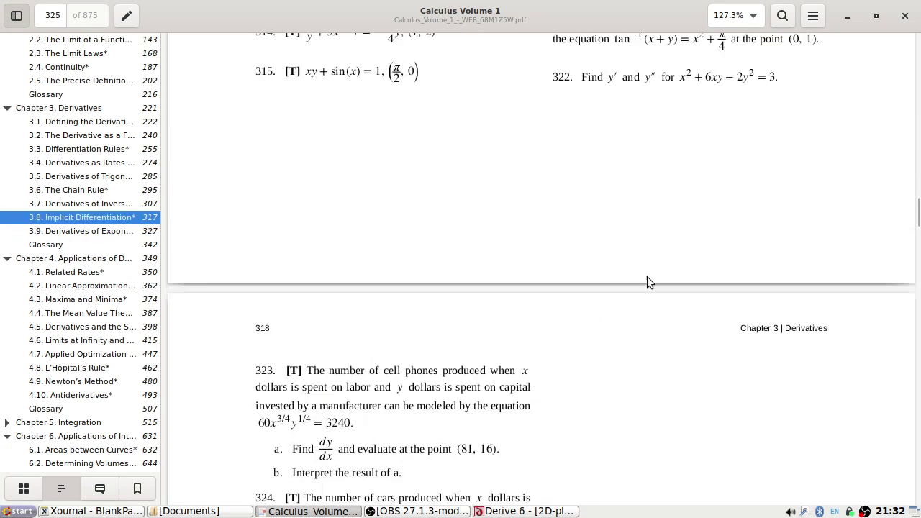
{"action": "left_click", "coordinate": [417, 511]}
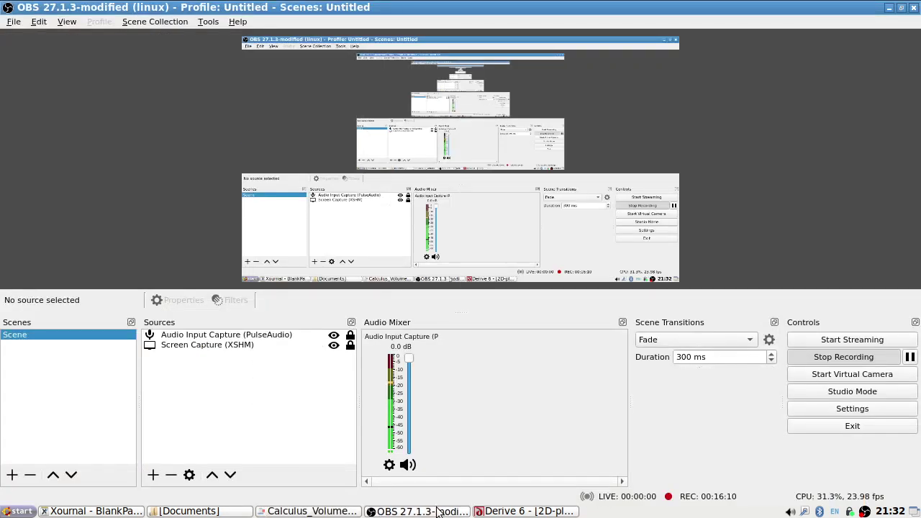
{"action": "left_click", "coordinate": [312, 511]}
{"action": "scroll", "coordinate": [555, 328], "scroll_direction": "up", "scroll_amount": 4}
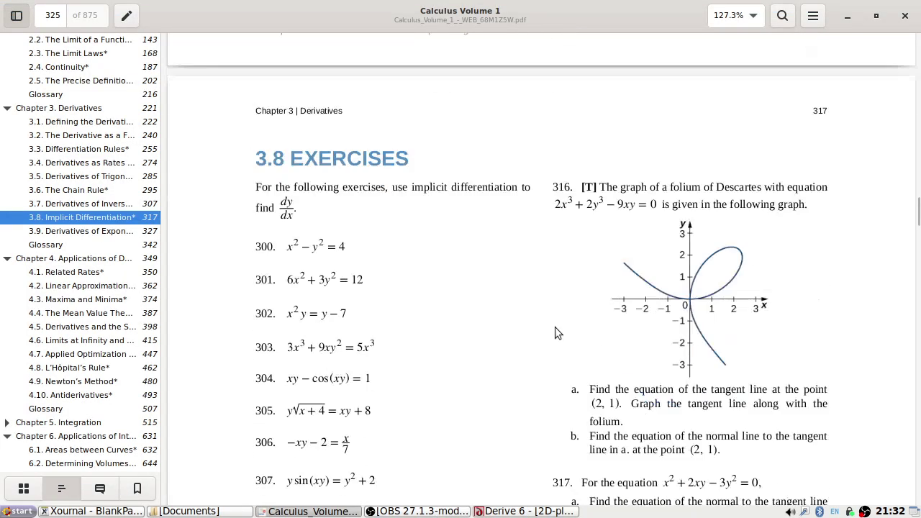
{"action": "scroll", "coordinate": [555, 327], "scroll_direction": "down", "scroll_amount": 3}
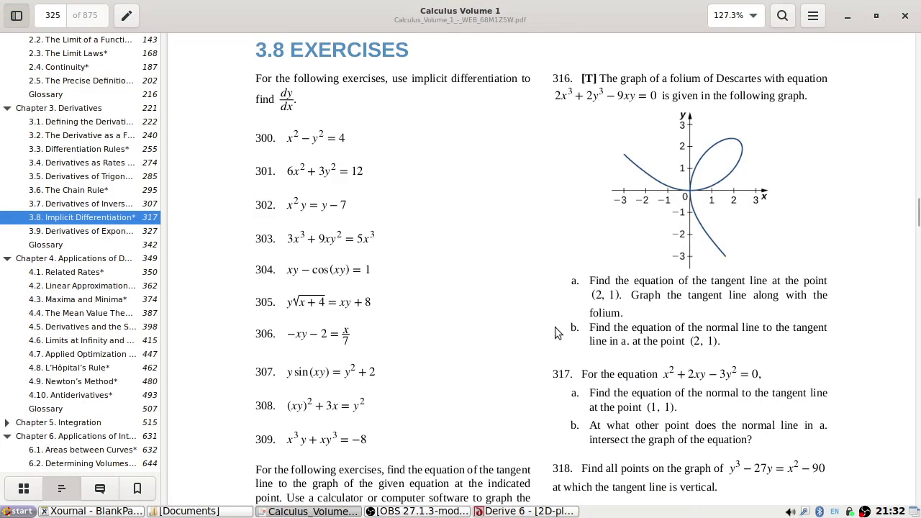
{"action": "scroll", "coordinate": [572, 232], "scroll_direction": "down", "scroll_amount": 1}
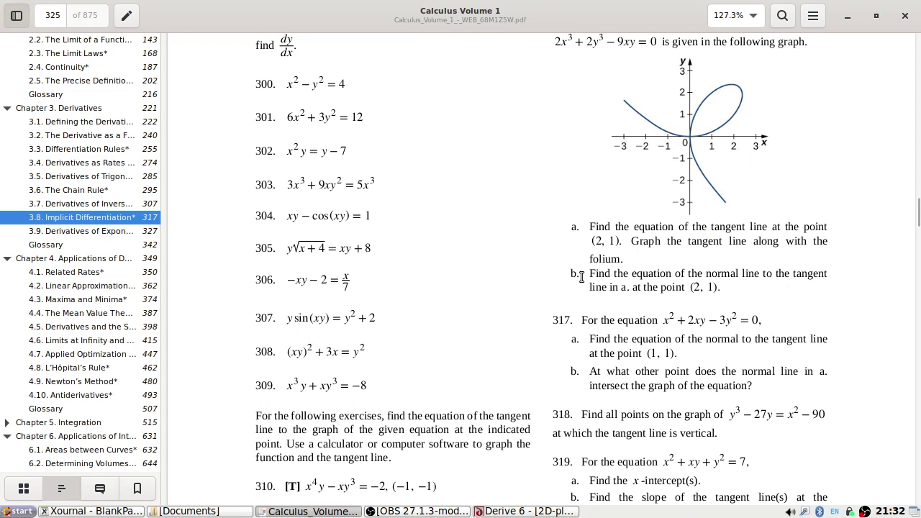
{"action": "scroll", "coordinate": [582, 277], "scroll_direction": "down", "scroll_amount": 1}
{"action": "scroll", "coordinate": [581, 277], "scroll_direction": "up", "scroll_amount": 2}
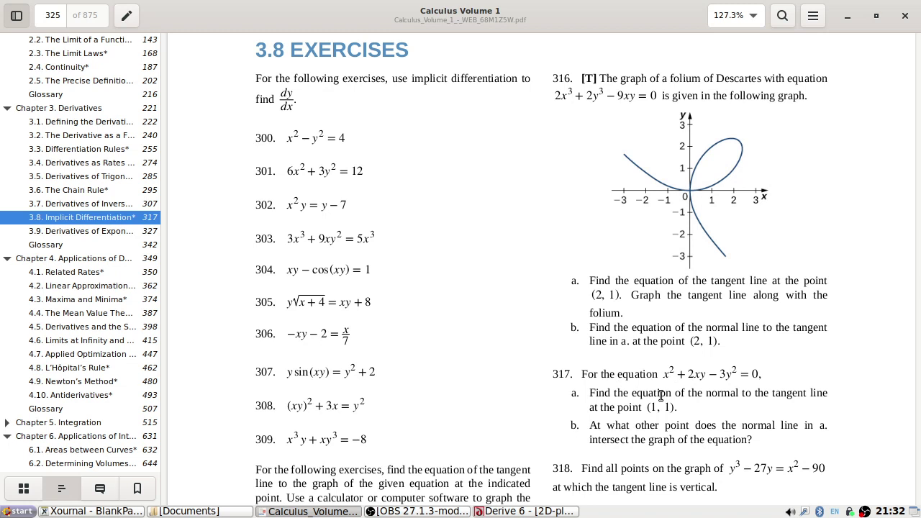
{"action": "scroll", "coordinate": [661, 395], "scroll_direction": "down", "scroll_amount": 3}
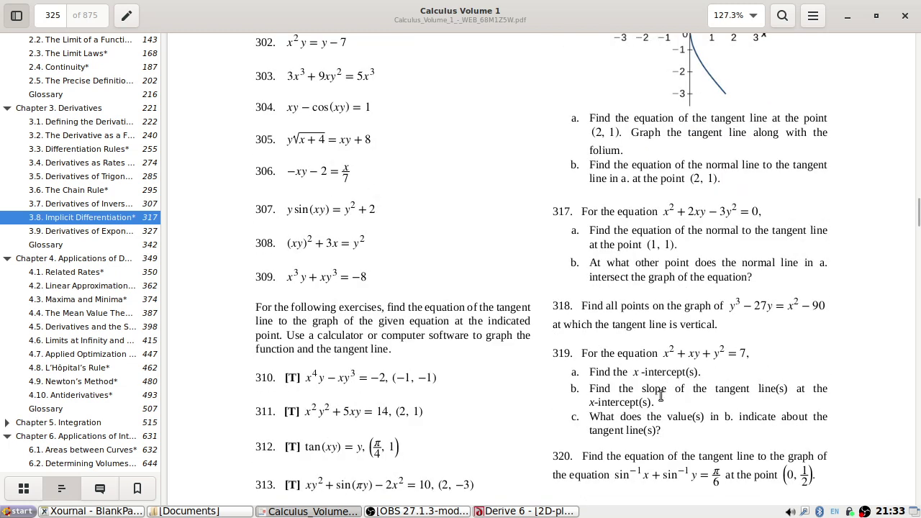
{"action": "scroll", "coordinate": [661, 395], "scroll_direction": "down", "scroll_amount": 1}
{"action": "scroll", "coordinate": [661, 395], "scroll_direction": "up", "scroll_amount": 4}
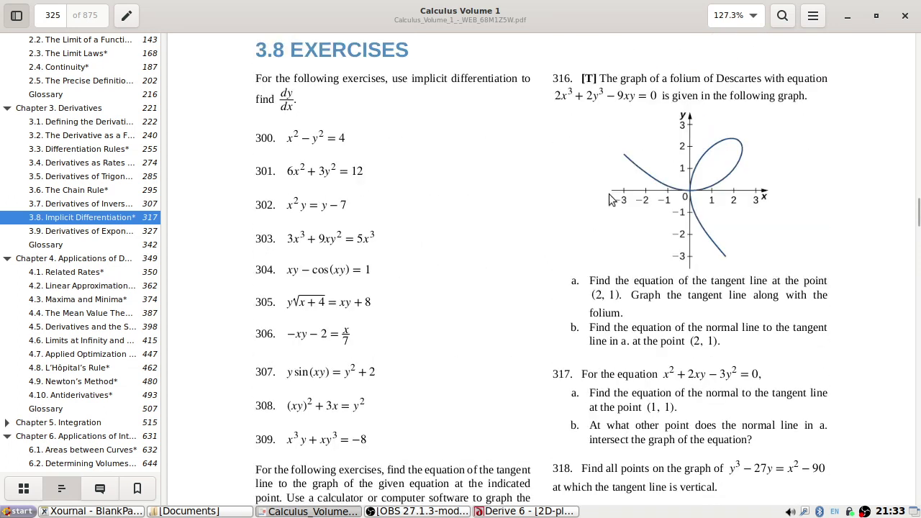